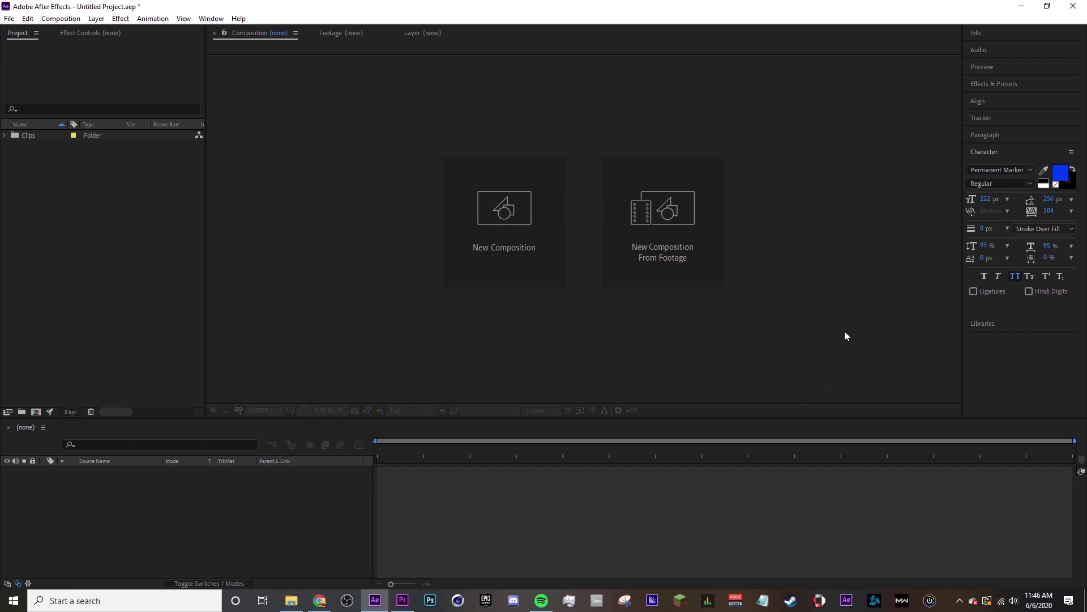
Switch to Google Drive in the browser and download the Dazzle - Pickaxe Running.mp4 and Dazzle - Running SMG.mp4 clips.
key("alt+Tab")
right_click(502, 292)
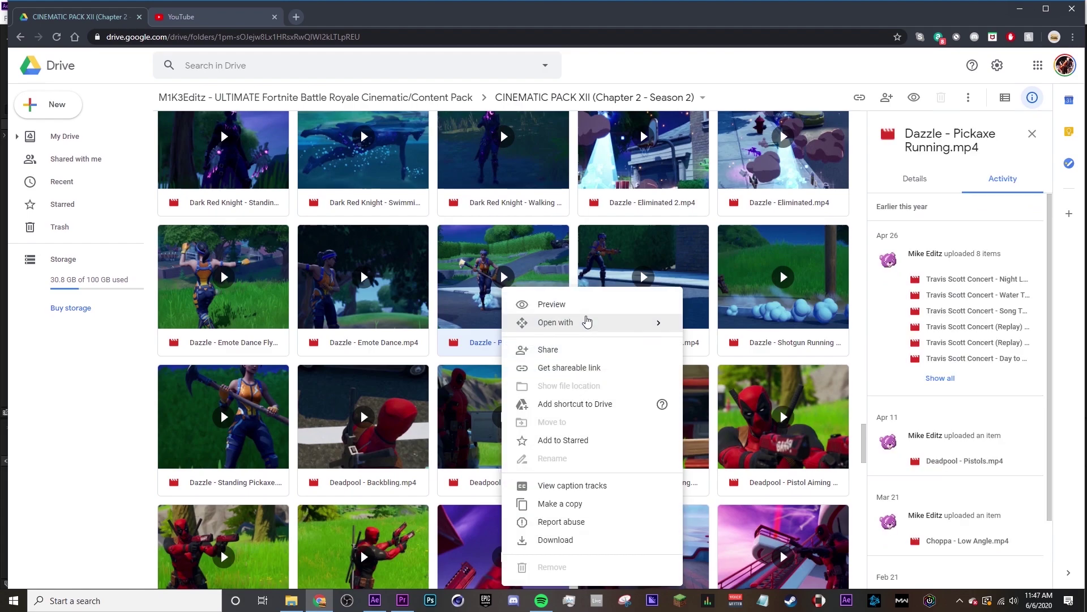
left_click(552, 540)
right_click(618, 290)
left_click(685, 541)
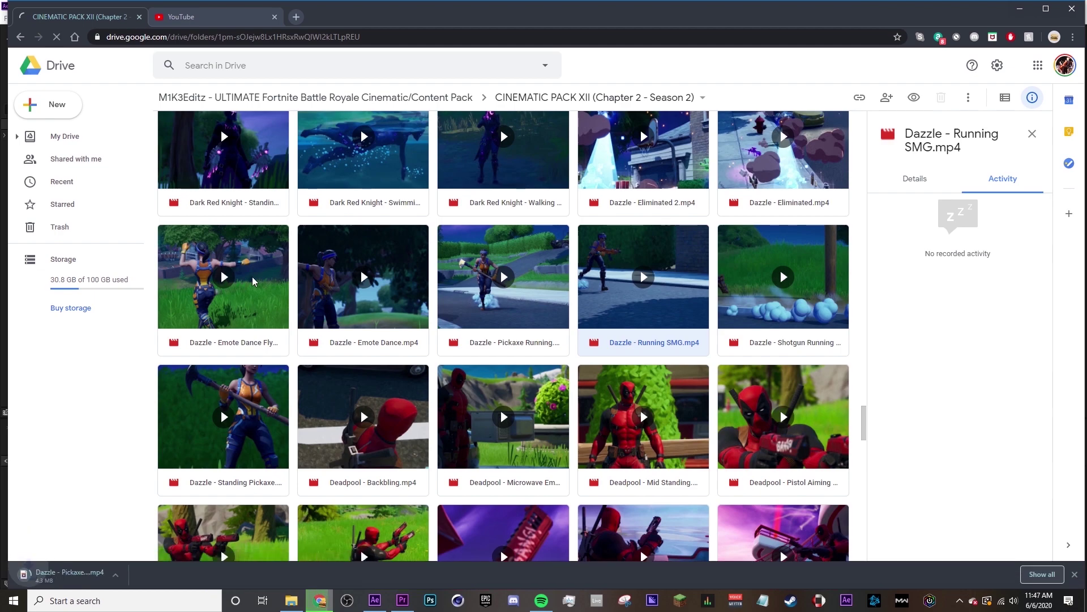
right_click(244, 255)
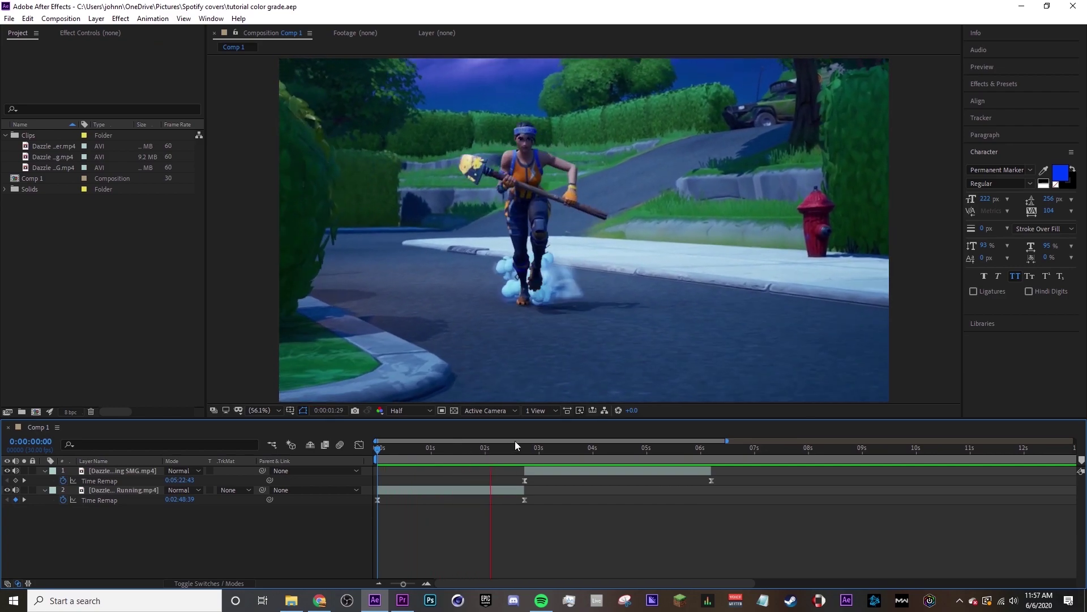
Move to 0:00:04:01 in Comp 1 and apply the RG Magic Bullet Colorista IV effect to the Dazzle - Running SMG clip.
left_click(594, 449)
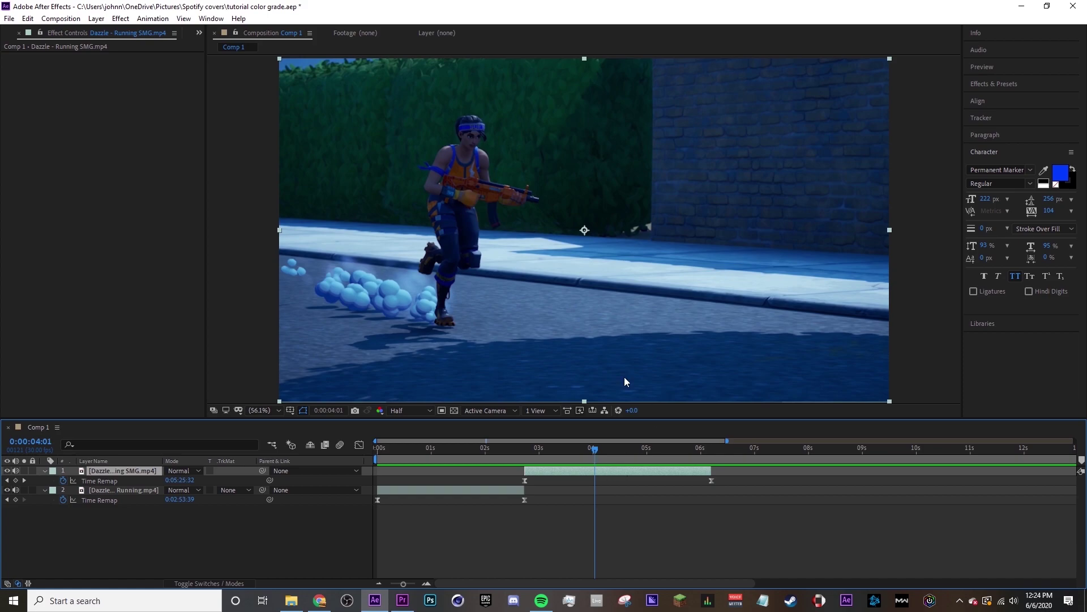
left_click(121, 18)
mouse_move(266, 294)
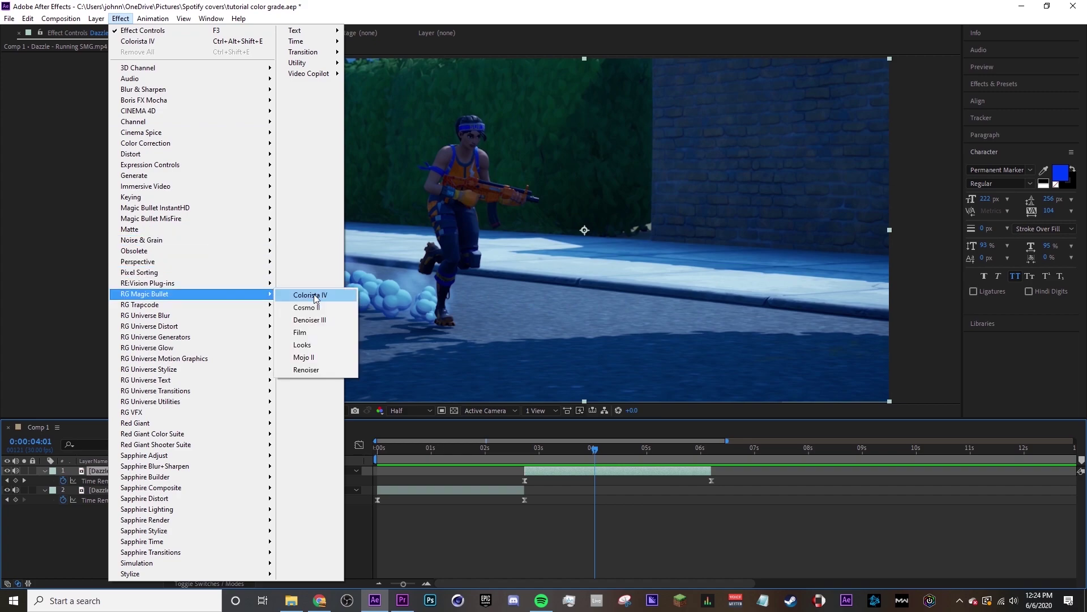
left_click(315, 295)
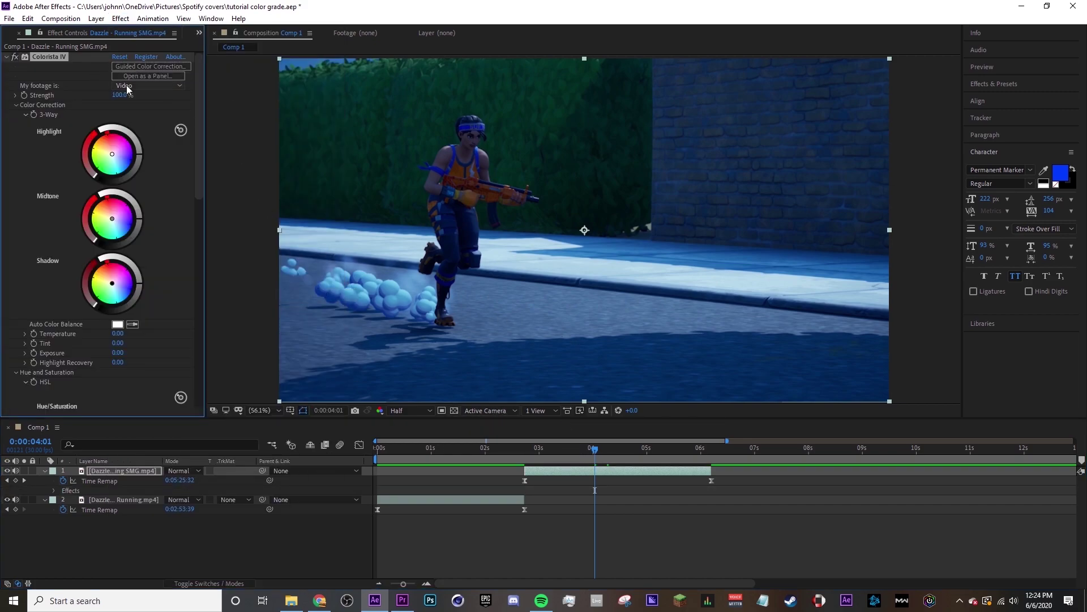
Start Colorista IV's Guided Color Correction and set the footage's color space to video.
left_click(152, 68)
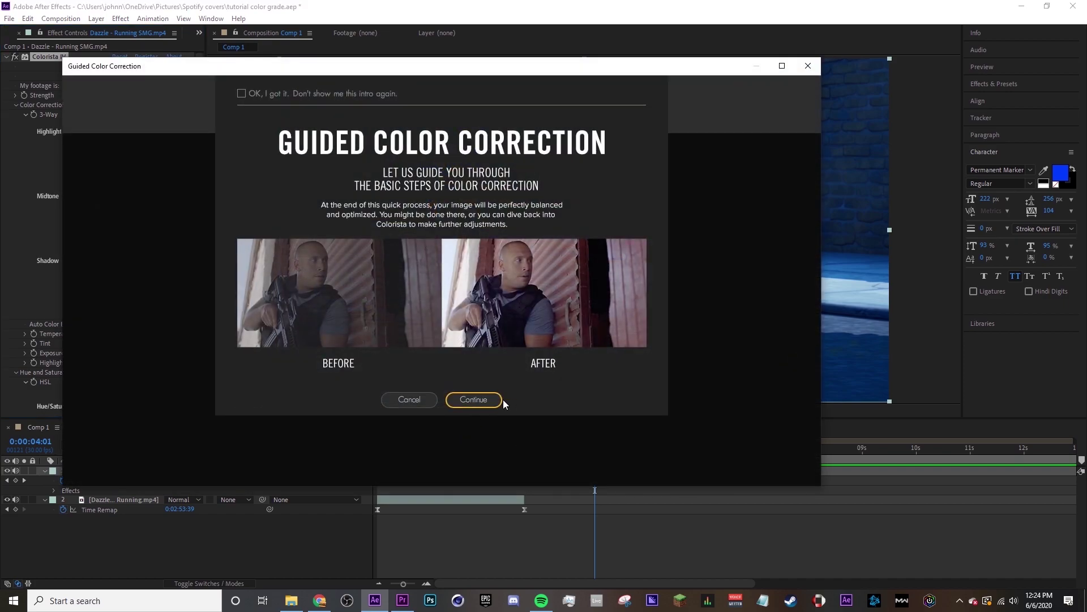
left_click(506, 400)
left_click(467, 378)
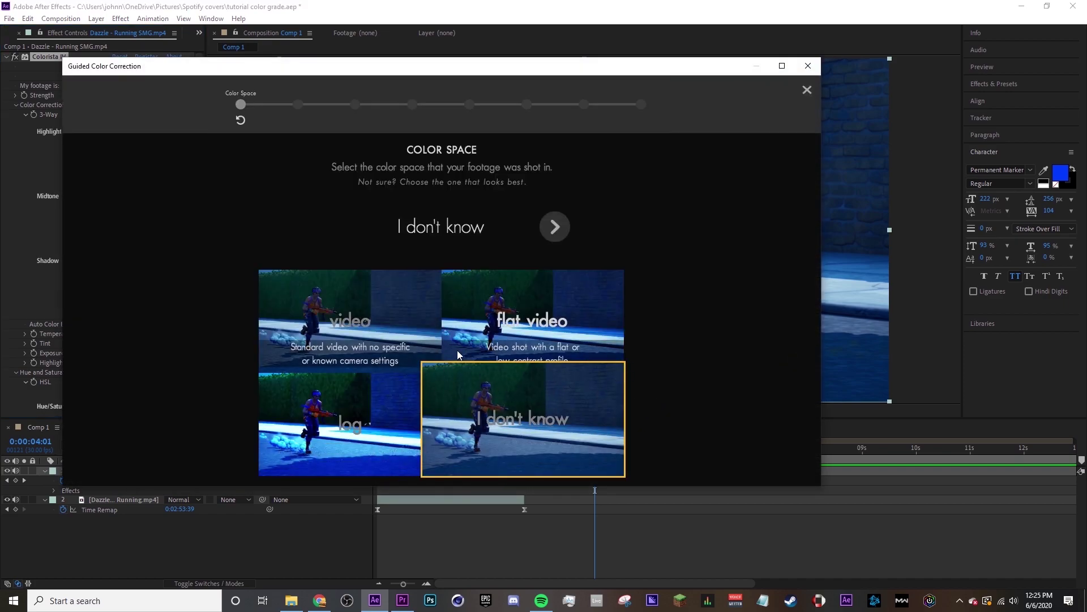
left_click(399, 350)
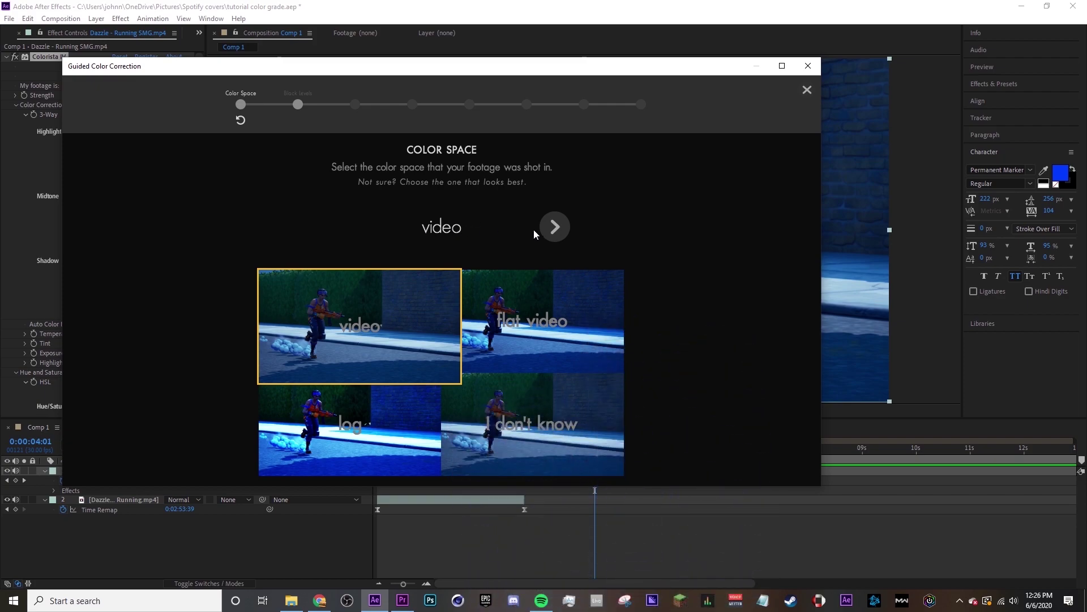
left_click(554, 226)
Adjust the black level, and set the white point near the suggested mark so that only small highlight areas clip.
left_click_drag(426, 233, 436, 232)
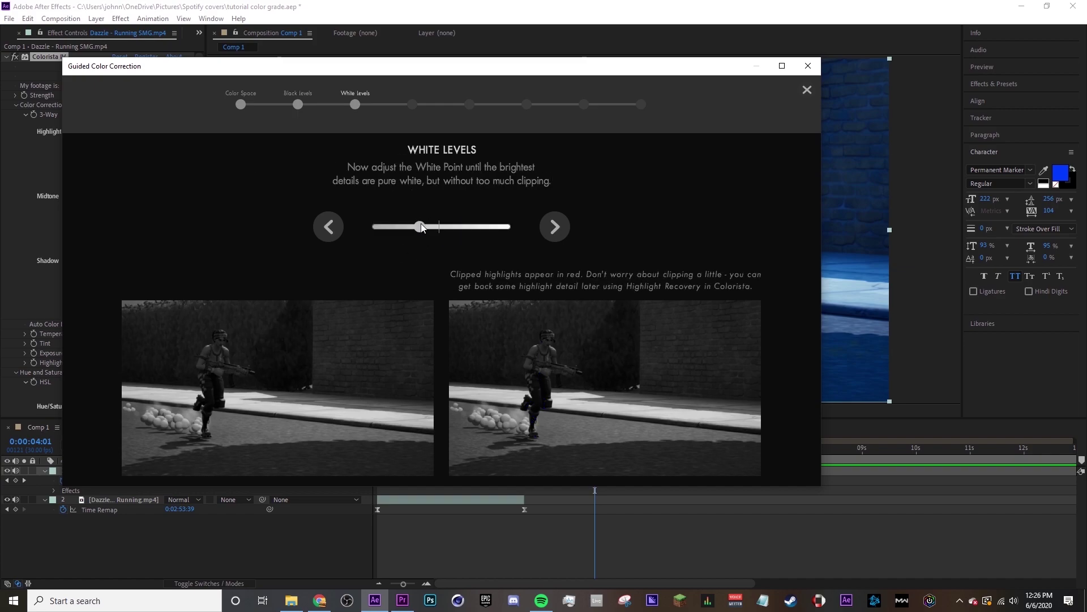
left_click_drag(421, 224, 452, 226)
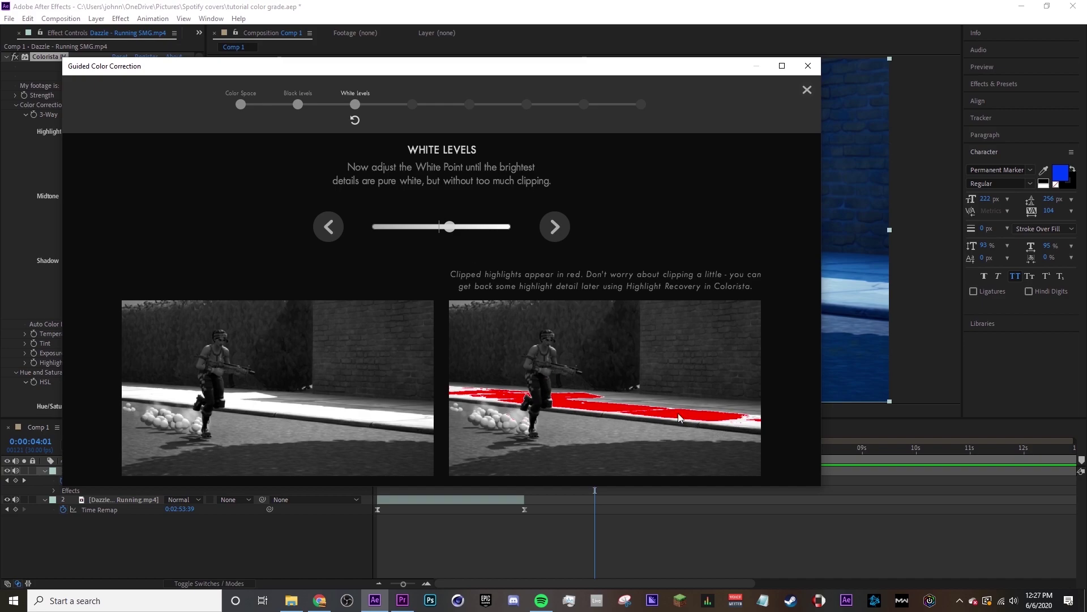
left_click_drag(451, 226, 439, 226)
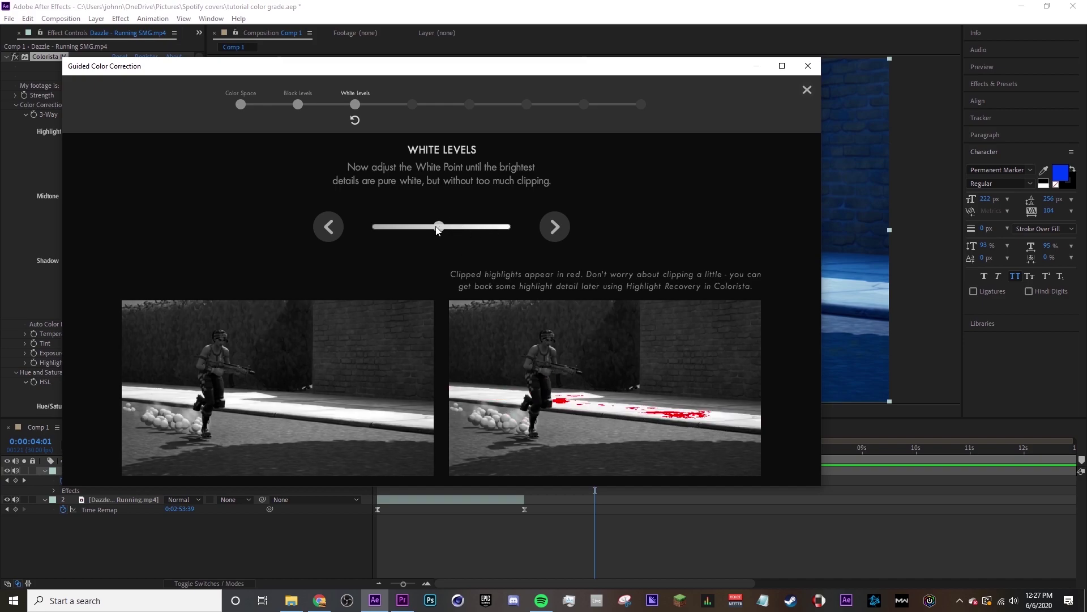
left_click(542, 229)
Fine-tune the midtones and contrast in the guided correction, and continue to the saturation stage.
mouse_move(430, 227)
left_mouse_down()
mouse_move(506, 232)
mouse_move(416, 230)
mouse_move(401, 241)
mouse_move(406, 230)
mouse_move(461, 229)
mouse_move(402, 234)
mouse_move(423, 229)
left_mouse_up()
left_click(554, 226)
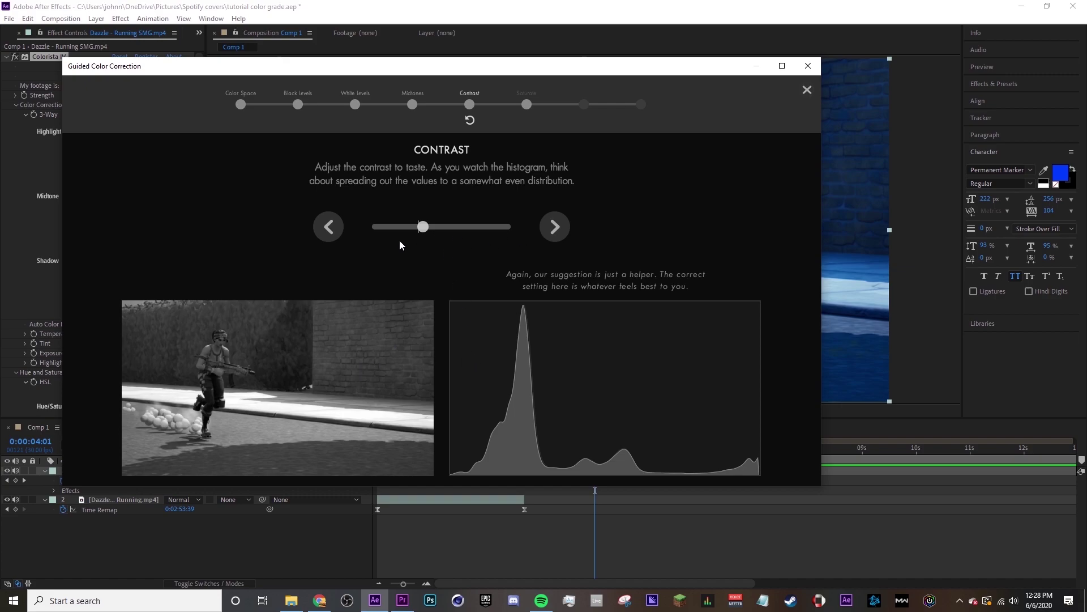
left_click(557, 228)
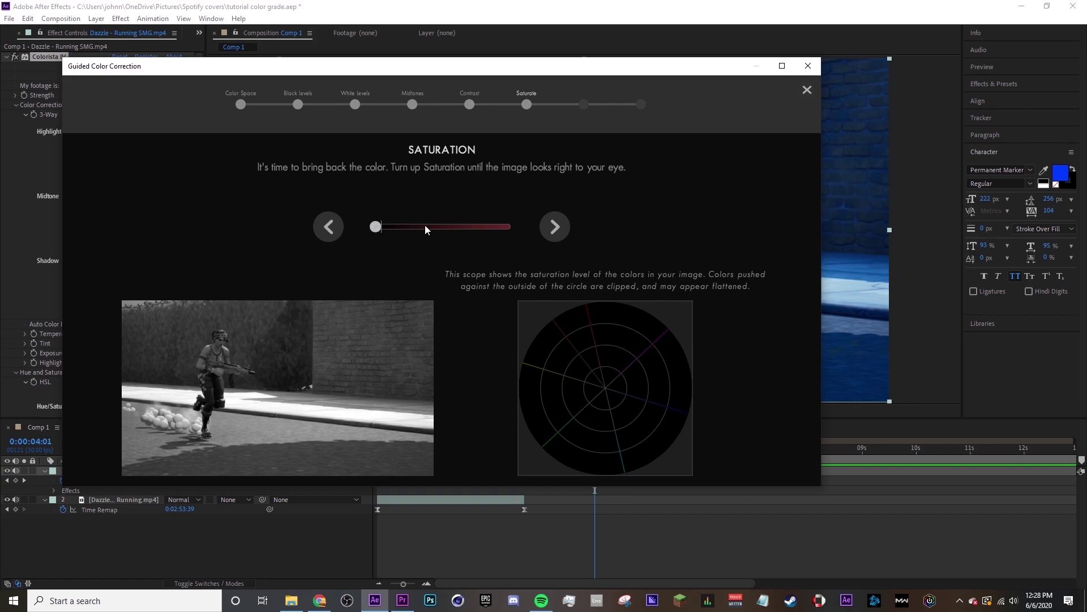
Raise the saturation to roughly two thirds of its range in the guided correction.
left_click_drag(375, 227, 521, 226)
left_click_drag(478, 226, 453, 227)
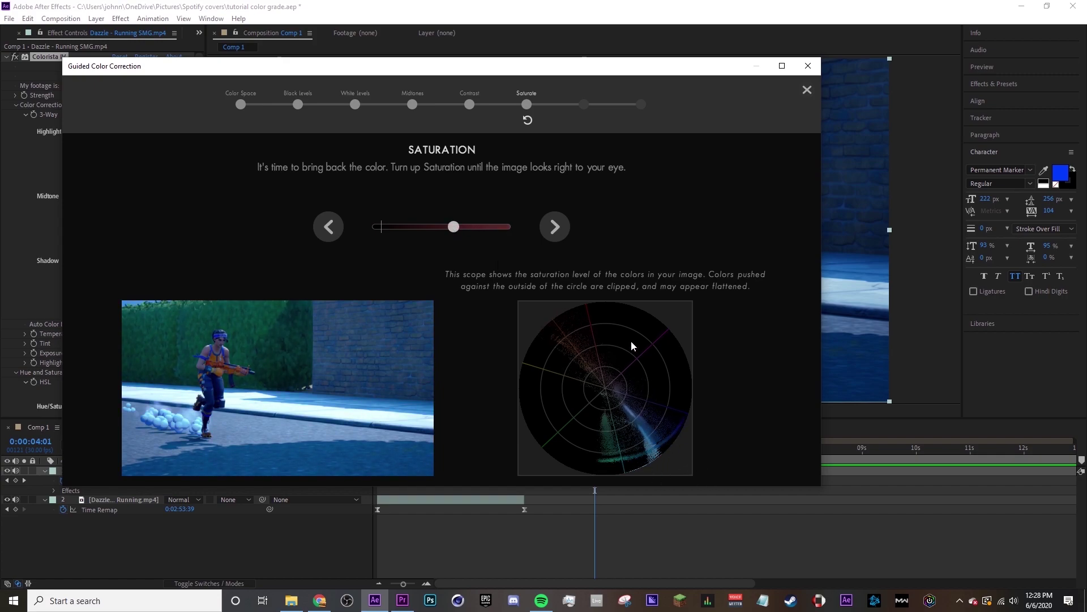
left_click_drag(452, 232, 426, 230)
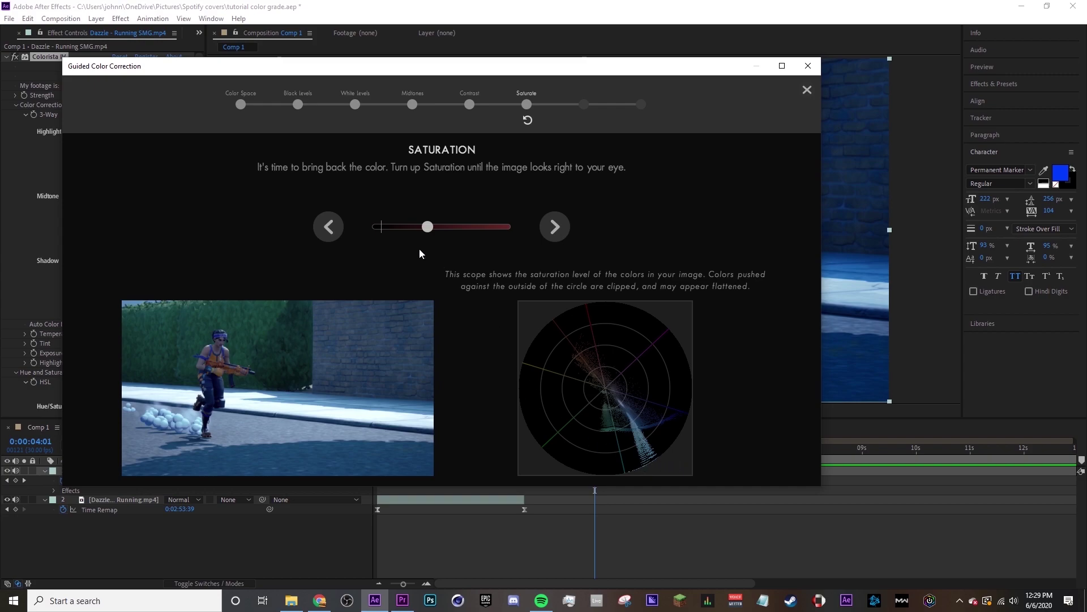
left_click_drag(430, 228, 465, 225)
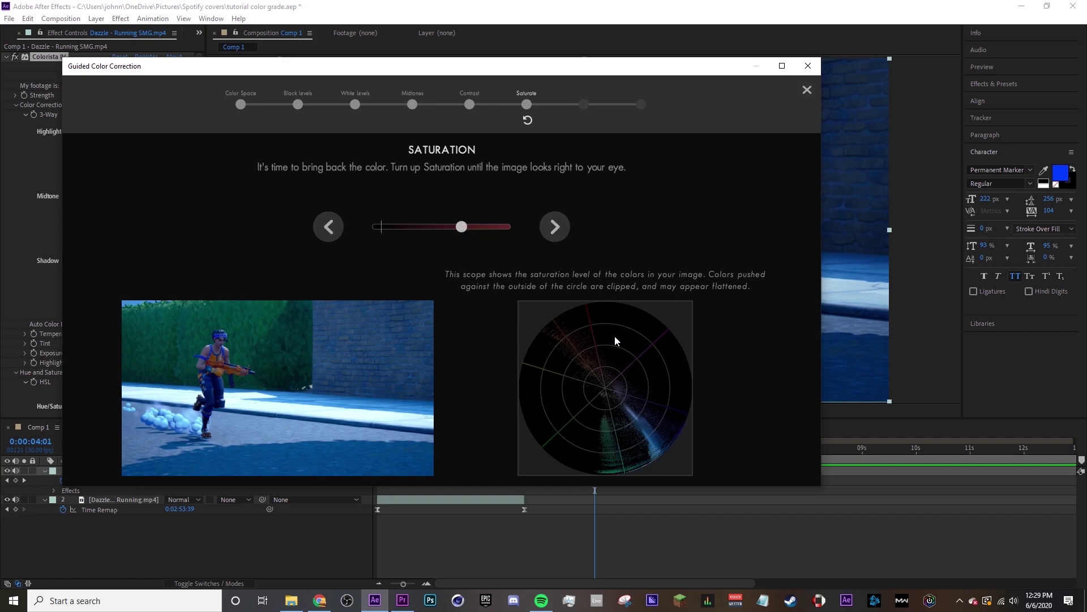
left_click(559, 232)
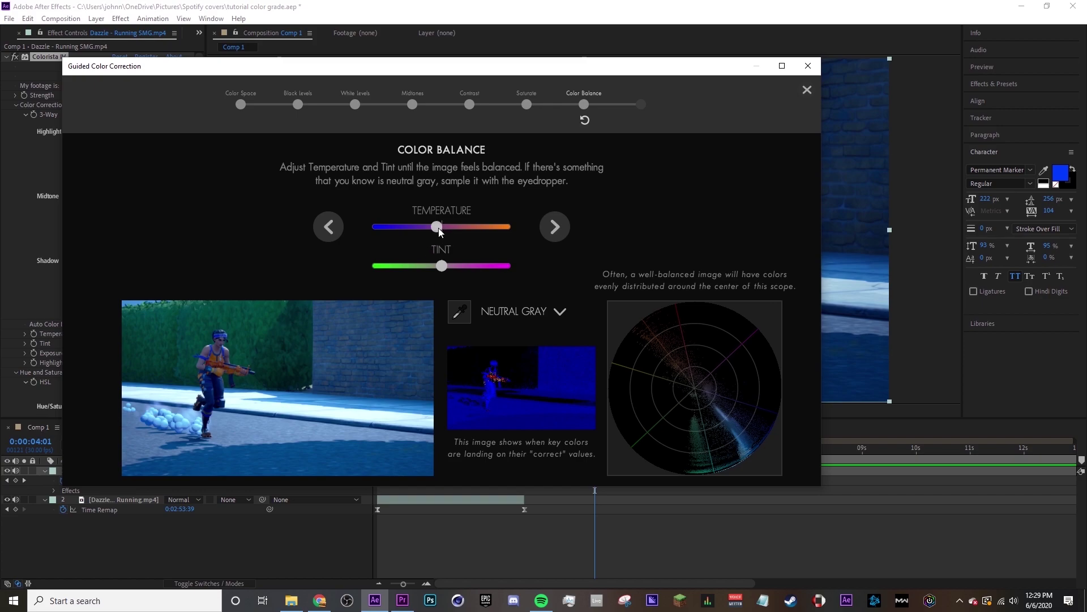
Warm the color balance to a temperature of about 51 and a tint of about -4.7, and finish the guided correction.
left_click_drag(426, 227, 443, 264)
mouse_move(458, 227)
left_mouse_down()
mouse_move(443, 230)
mouse_move(537, 233)
mouse_move(474, 234)
left_mouse_up()
left_click(554, 227)
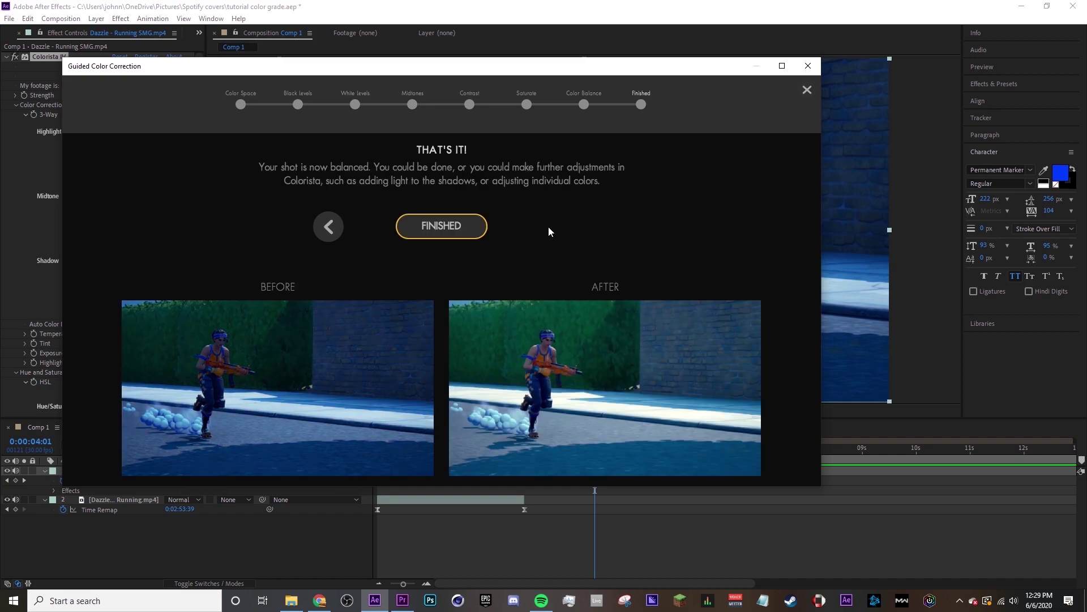
left_click(483, 228)
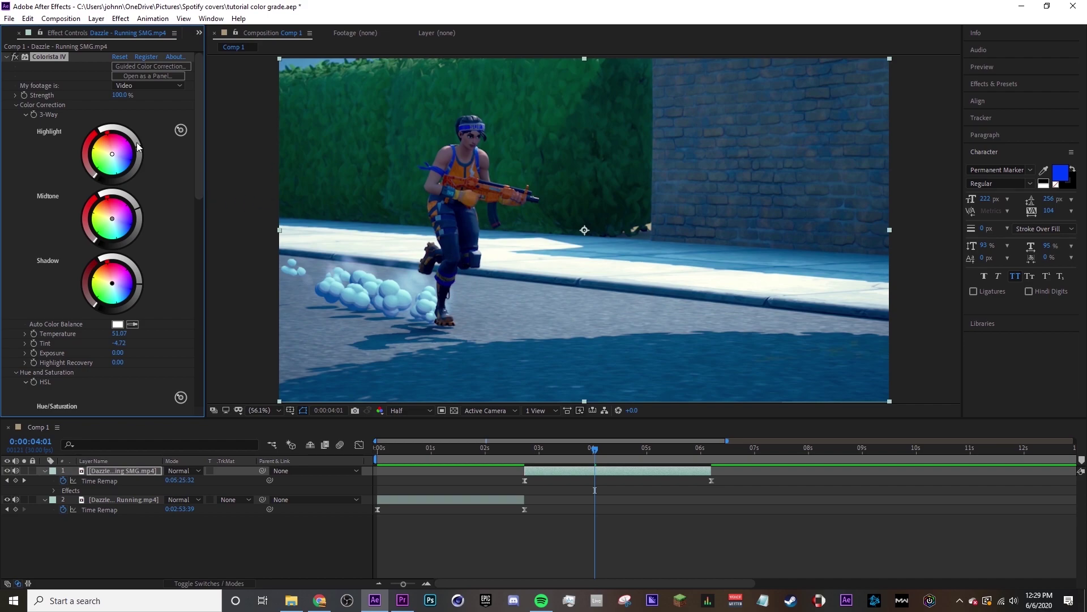
Toggle the Colorista IV effect off and on to compare the clip before and after the correction.
left_click(14, 58)
left_click(14, 57)
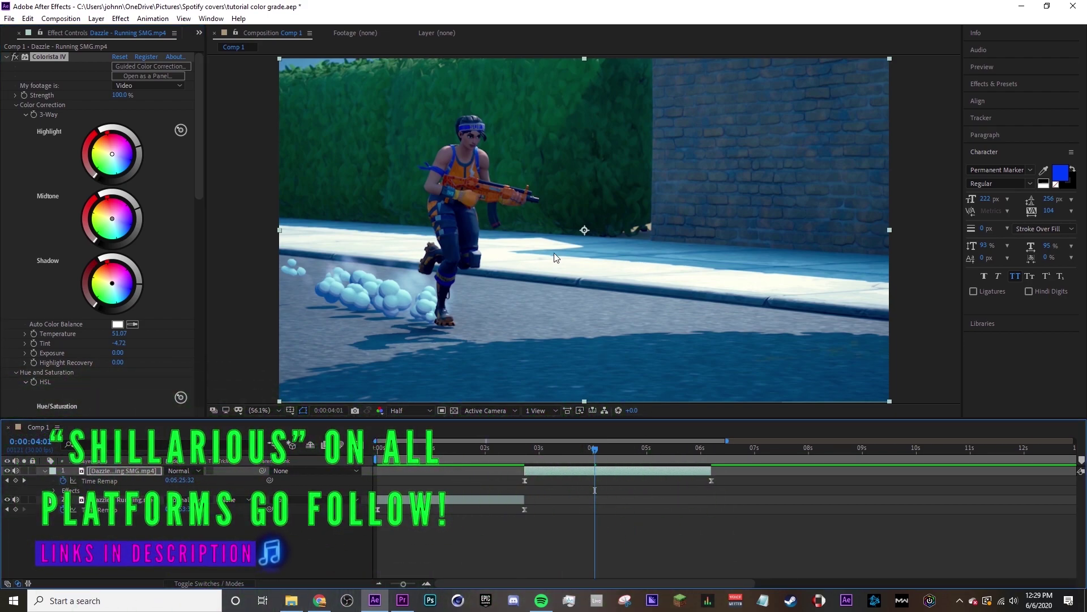
left_click(14, 57)
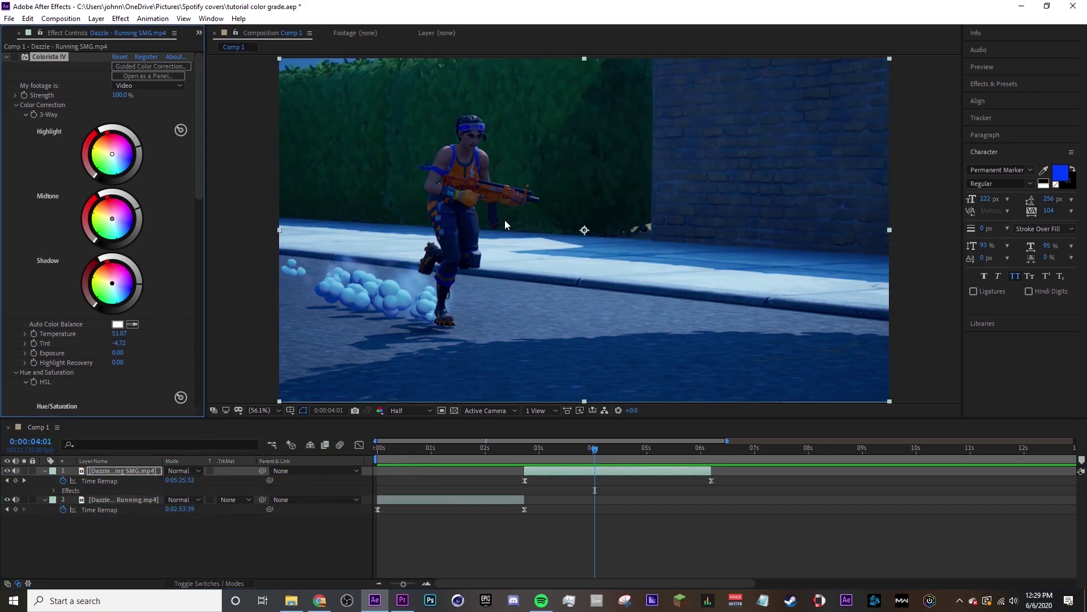
left_click(14, 57)
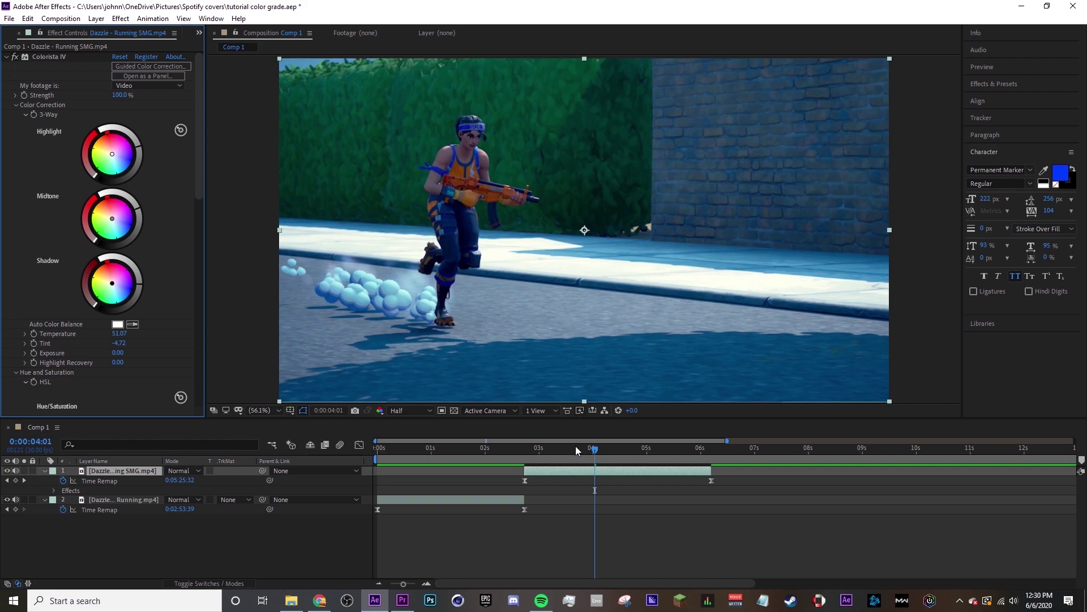
Set Colorista IV's Highlight Recovery to 22 on the Dazzle - Running SMG clip.
right_click(594, 470)
left_click(582, 473)
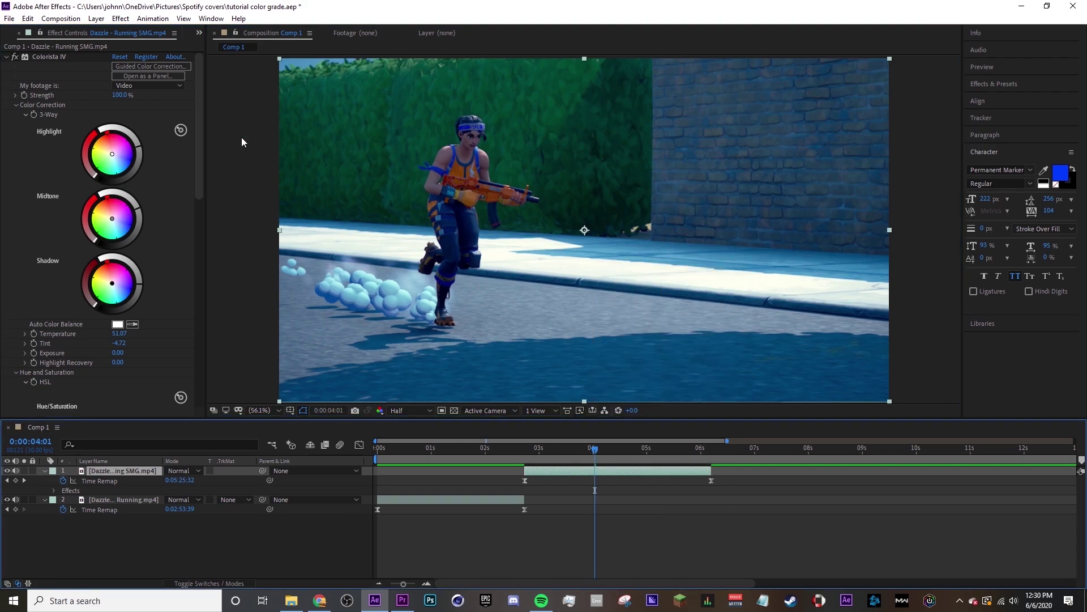
left_click_drag(120, 96, 129, 103)
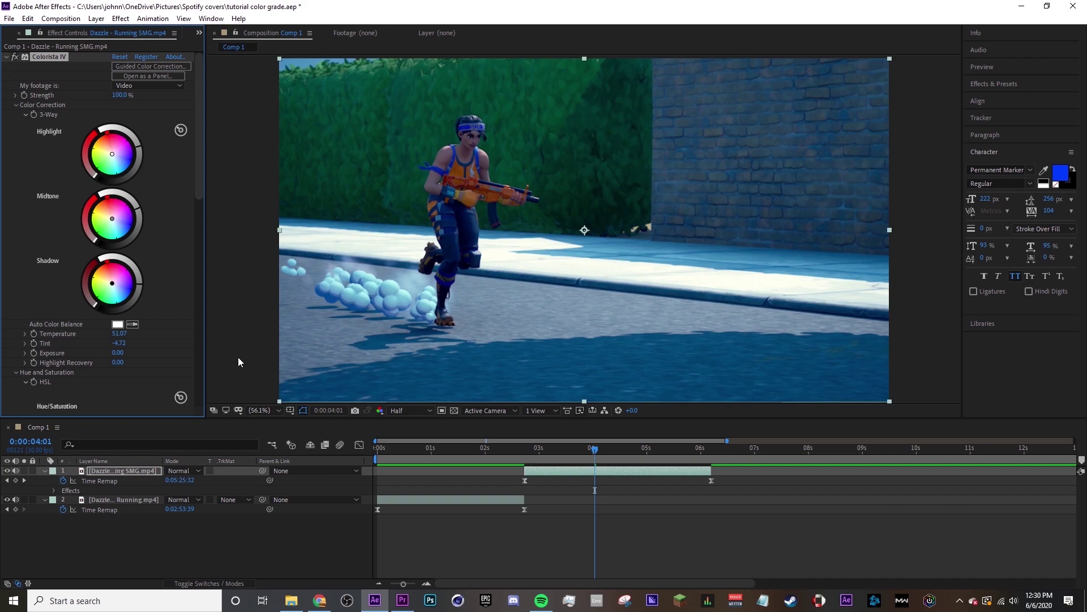
left_click_drag(117, 363, 192, 360)
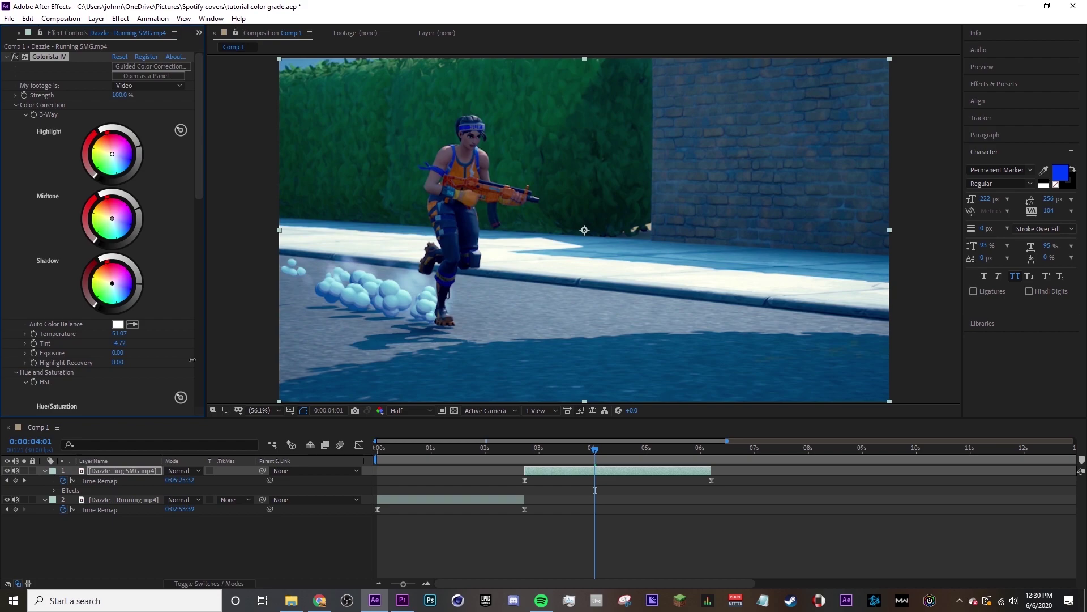
left_click_drag(119, 363, 133, 364)
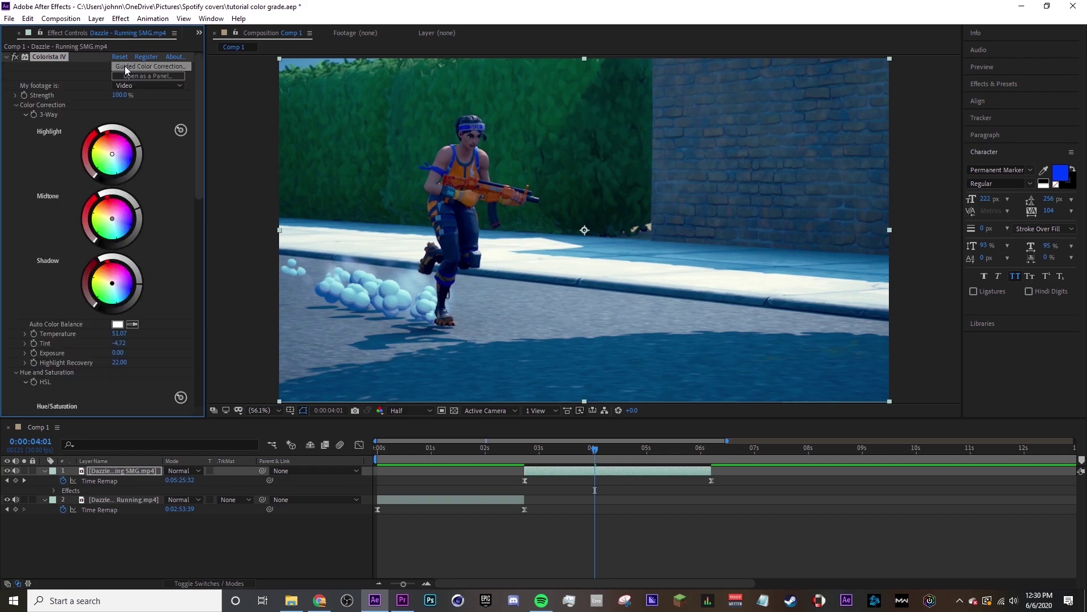
Rerun the Guided Color Correction on the Dazzle - Running SMG clip, choosing the video color space.
left_click(170, 67)
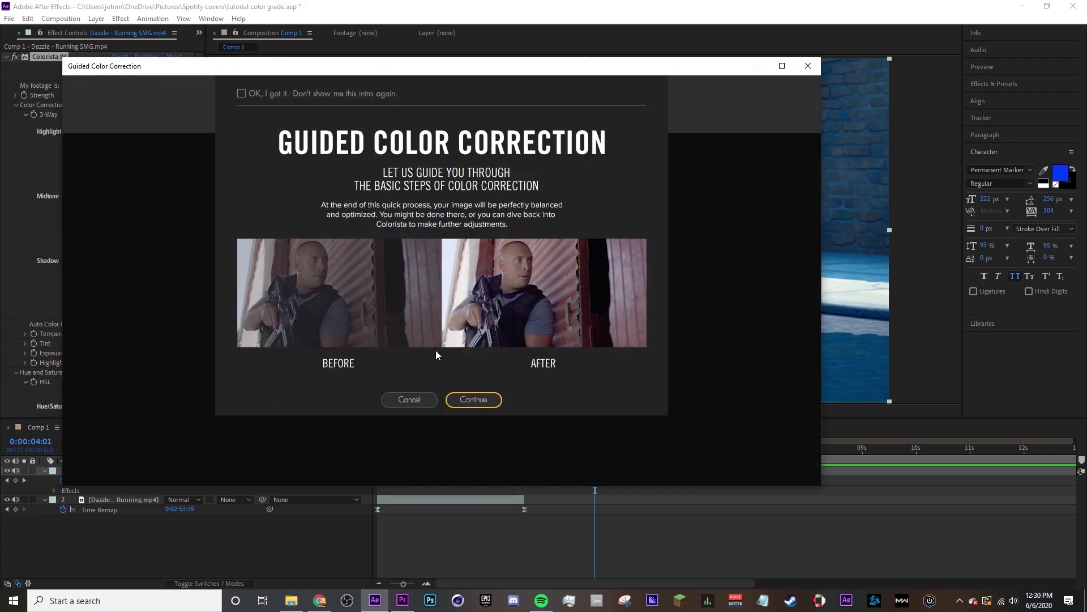
left_click(481, 396)
left_click(342, 319)
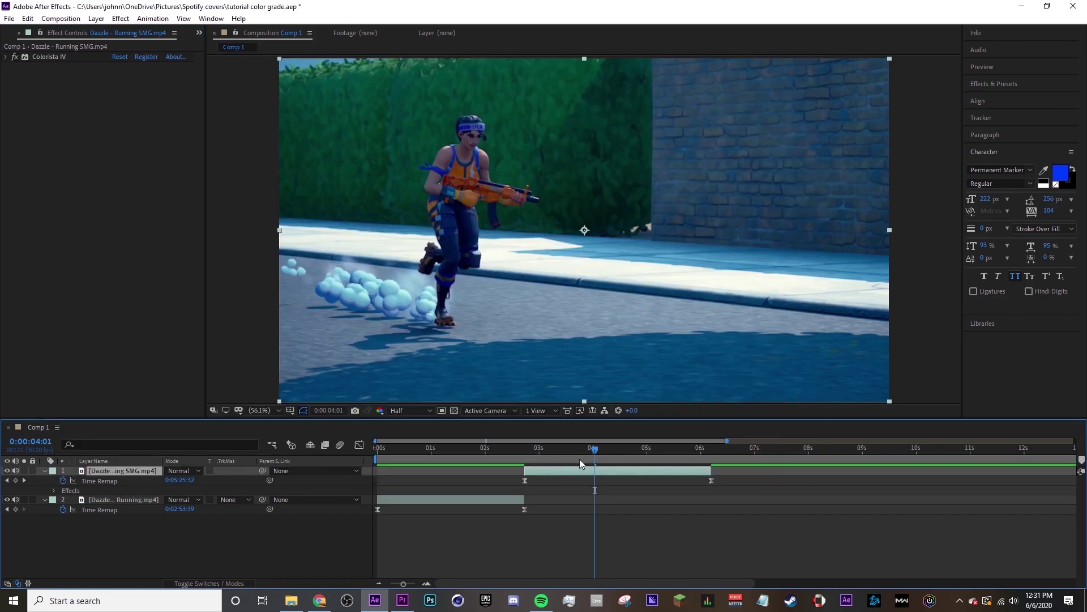
Add the Levels, Curves and Hue/Saturation effects to the Dazzle - Running SMG clip.
key("ctrl+space")
type("lev")
key("Return")
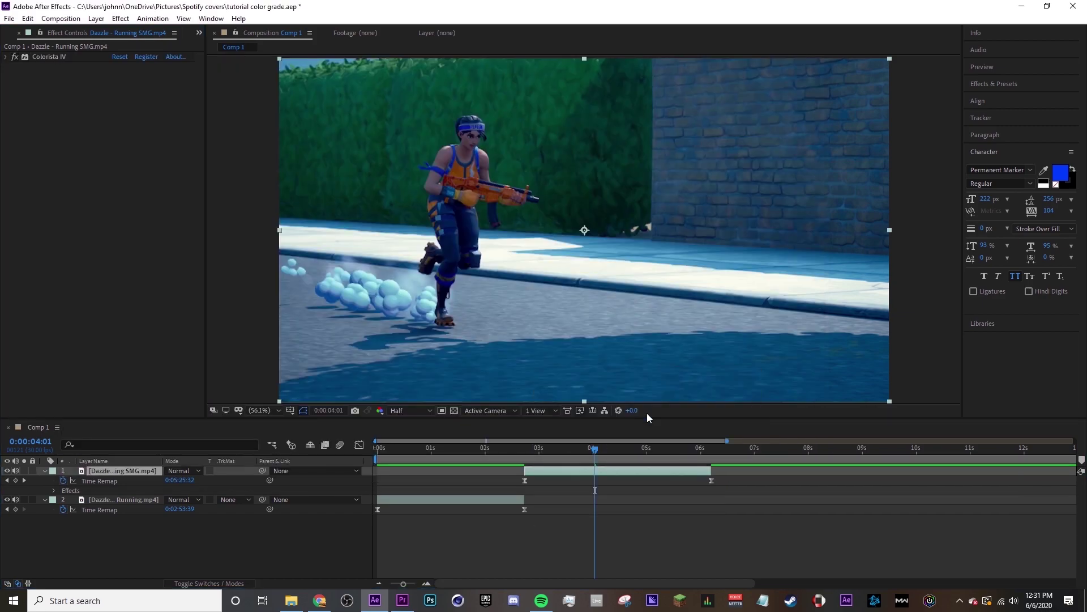
key("ctrl+space")
type("curve")
key("Return")
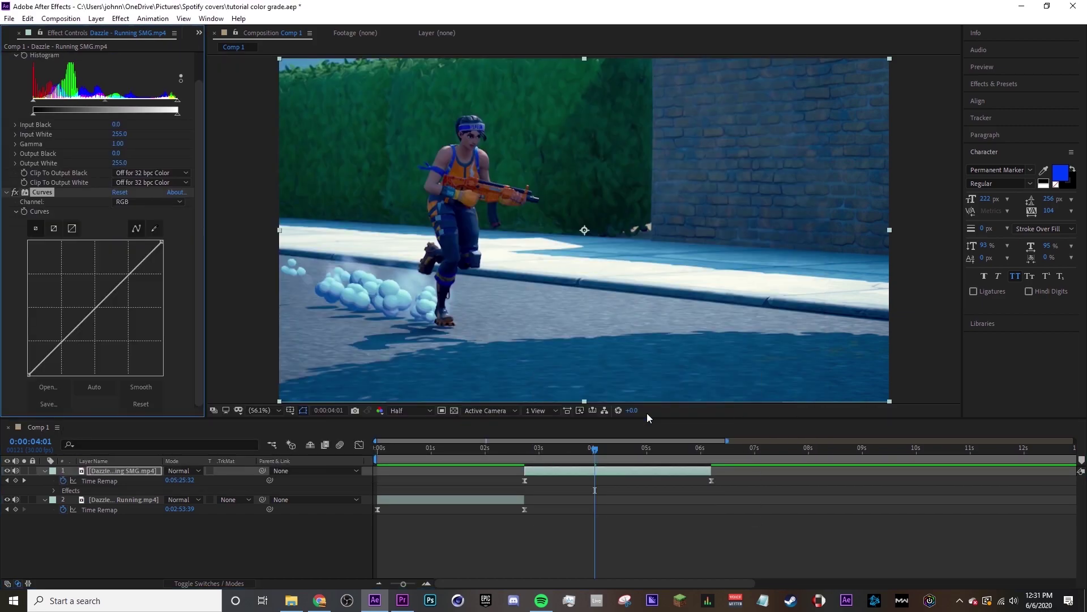
key("ctrl+space")
type("hue/s")
key("Return")
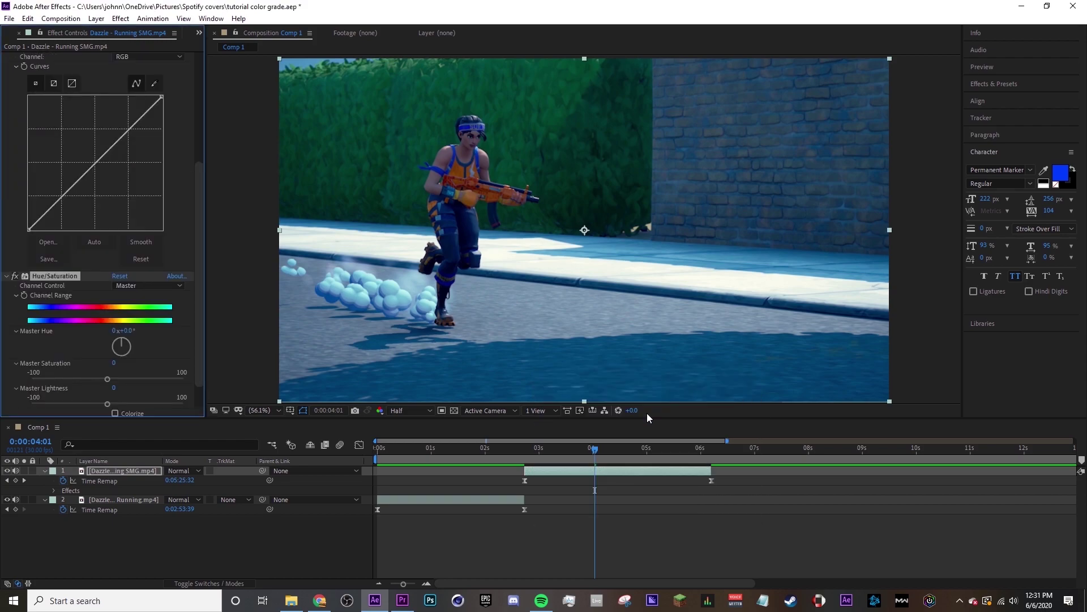
Try a slightly different Input Black value in the clip's Levels effect, and undo the change.
scroll(132, 212, "up", 5)
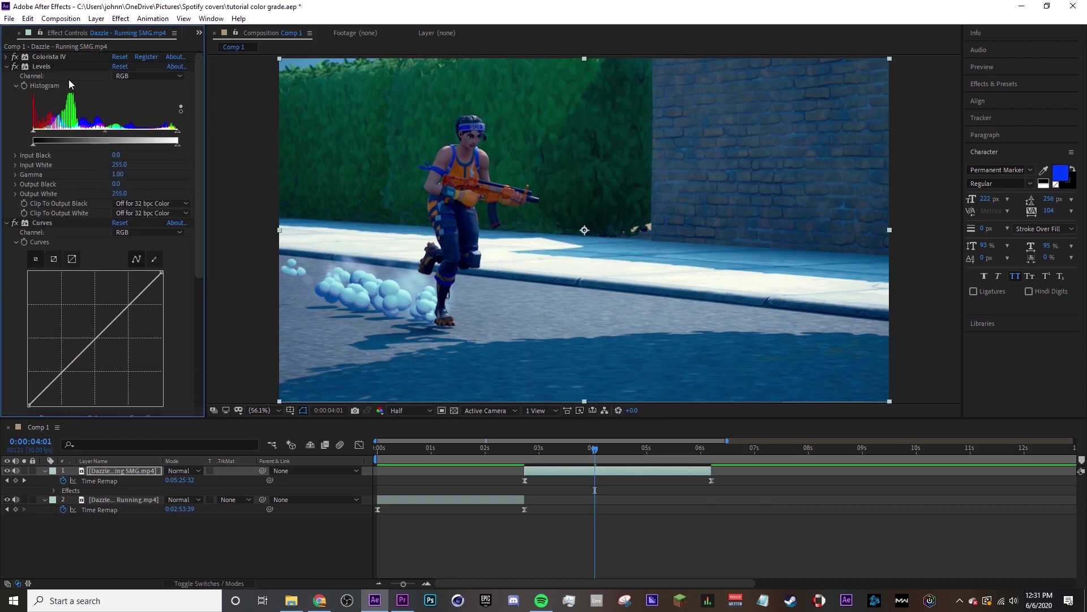
mouse_move(116, 156)
left_mouse_down()
mouse_move(137, 155)
mouse_move(120, 155)
left_mouse_up()
key("ctrl+z")
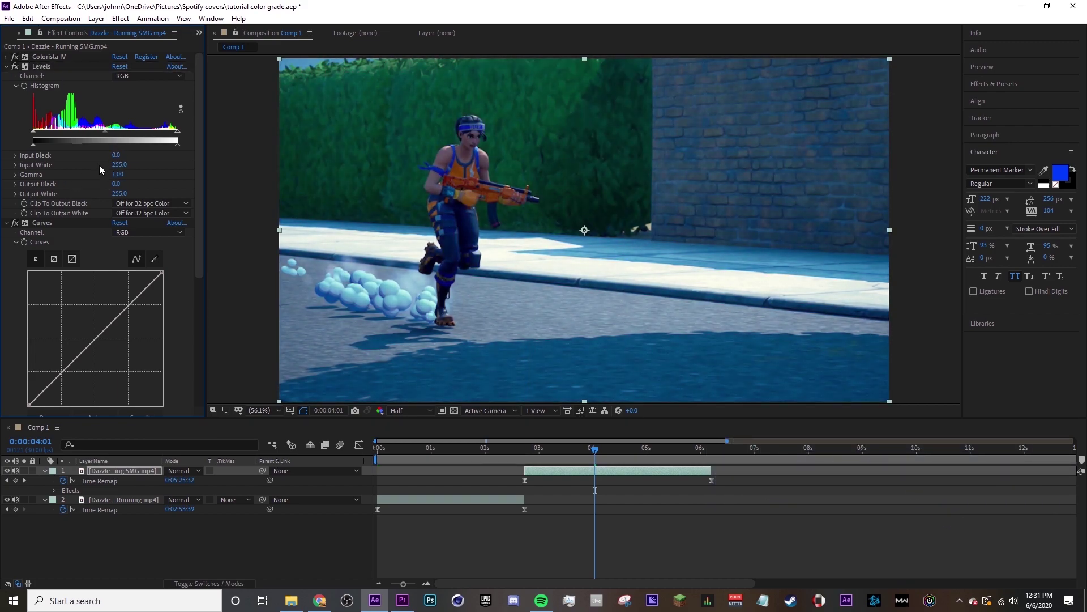
scroll(51, 181, "down", 5)
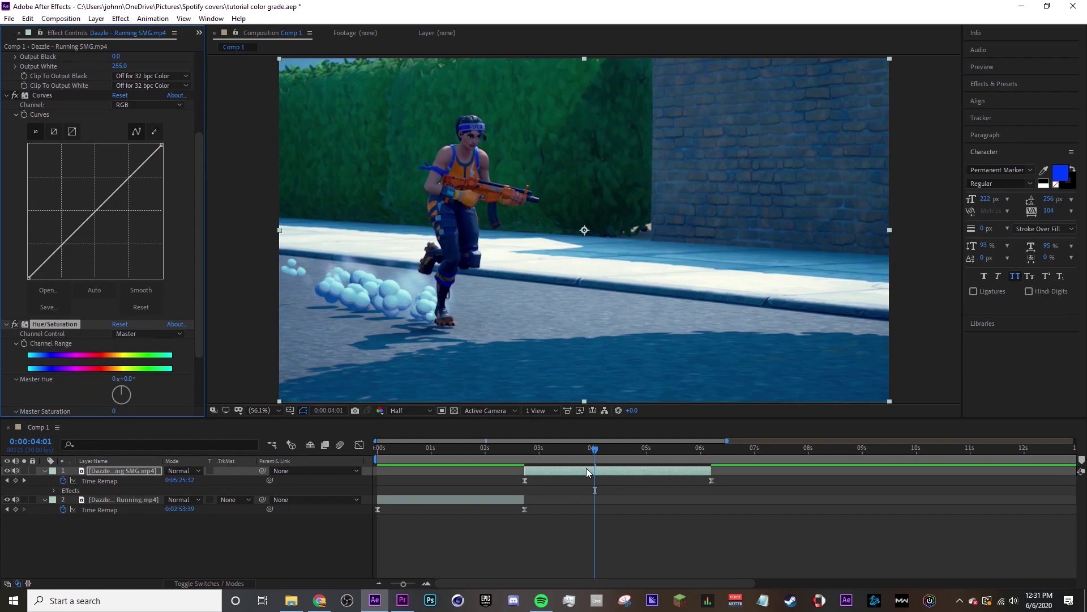
Switch to the Color workspace, widen the Lumetri Scopes area, and move the current time to 0:00:04:07.
left_click(211, 18)
mouse_move(362, 32)
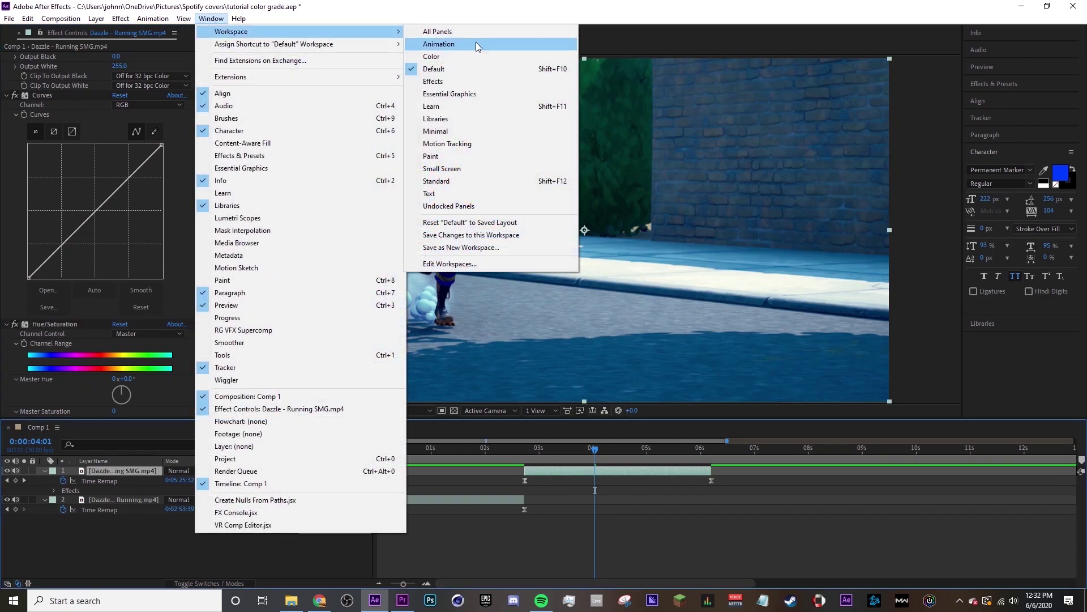
left_click(484, 55)
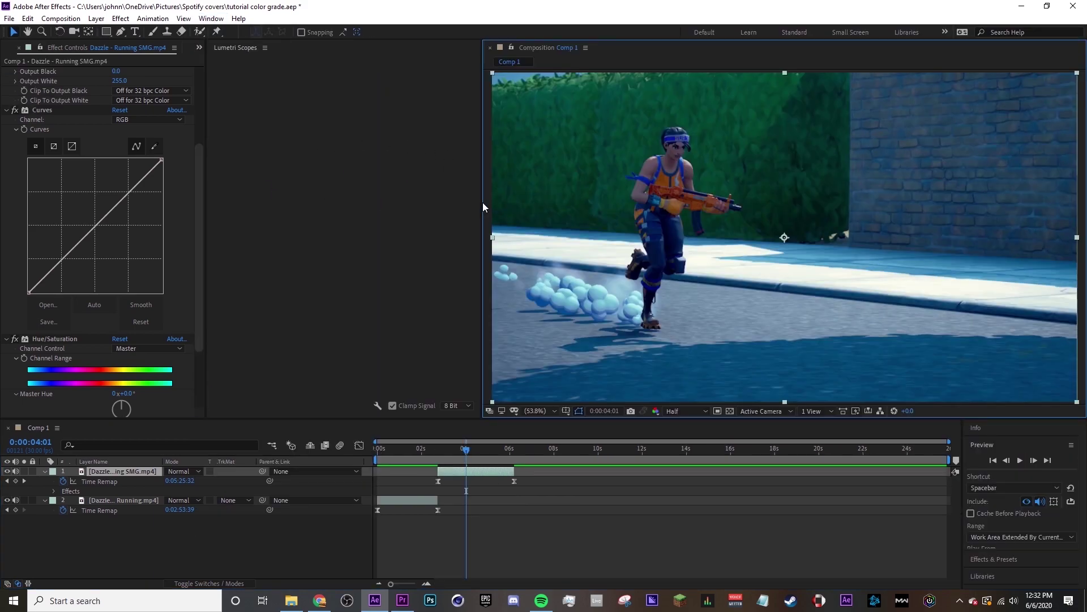
left_click_drag(481, 204, 540, 202)
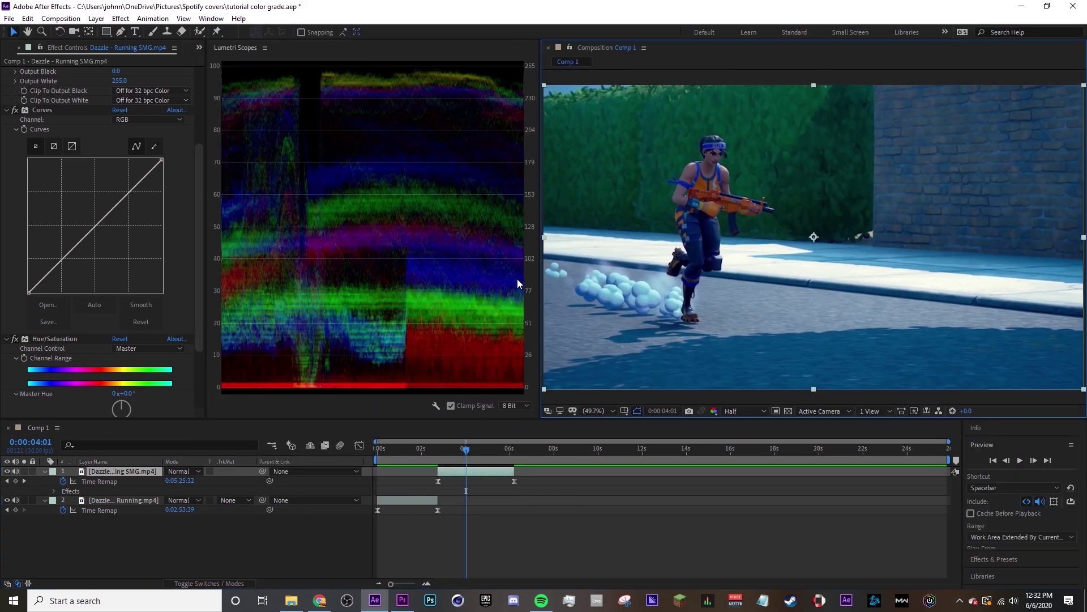
left_click(471, 448)
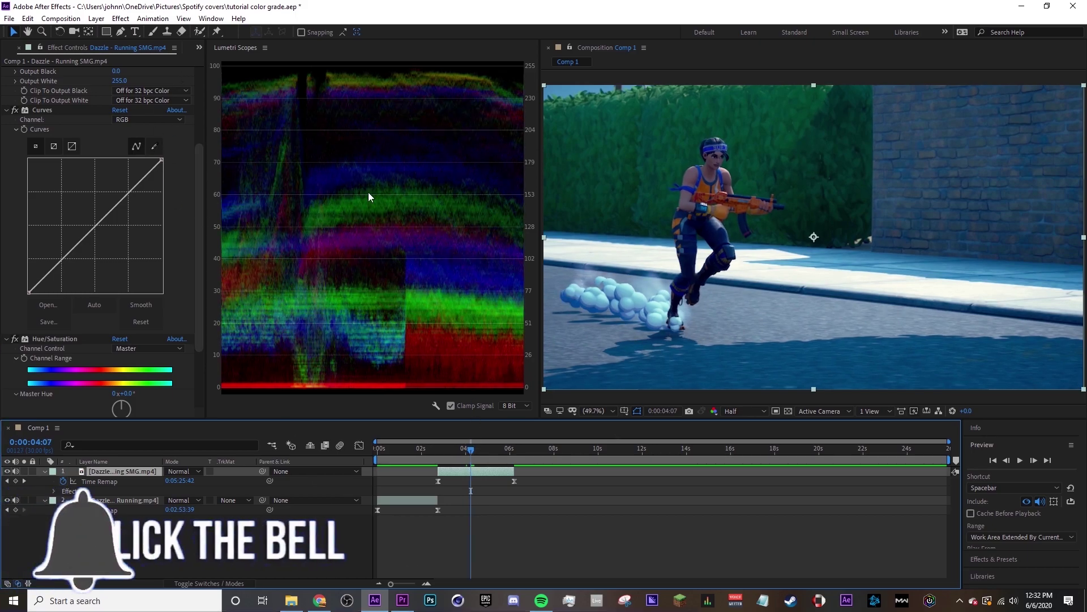
Delete the Levels, Curves and Hue/Saturation effects from the Dazzle - Running SMG clip, keeping Colorista IV.
left_click_drag(94, 231, 85, 214)
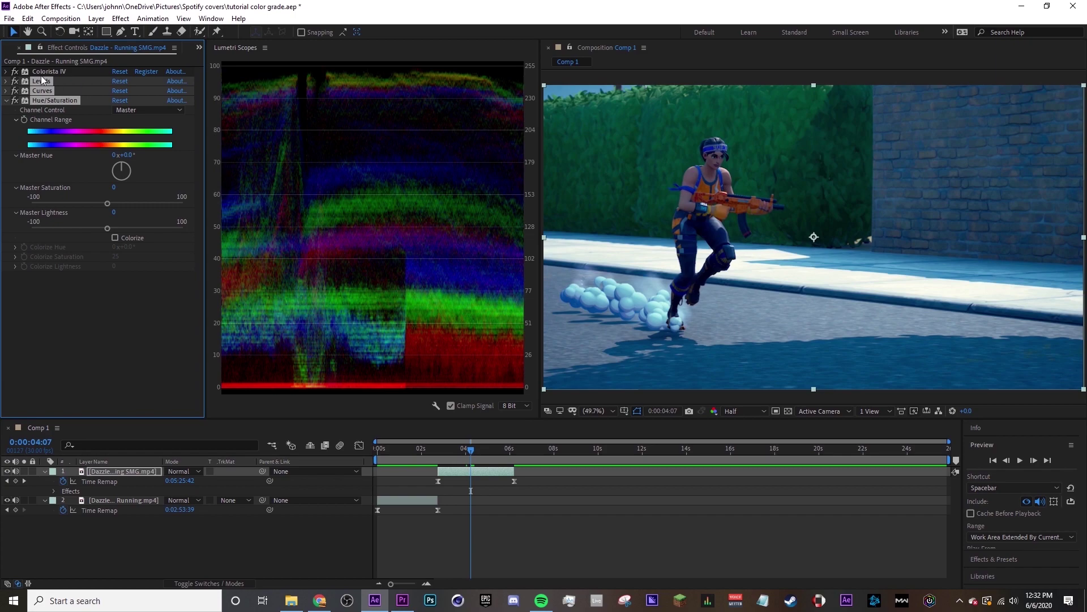
key("Delete")
left_click(48, 72)
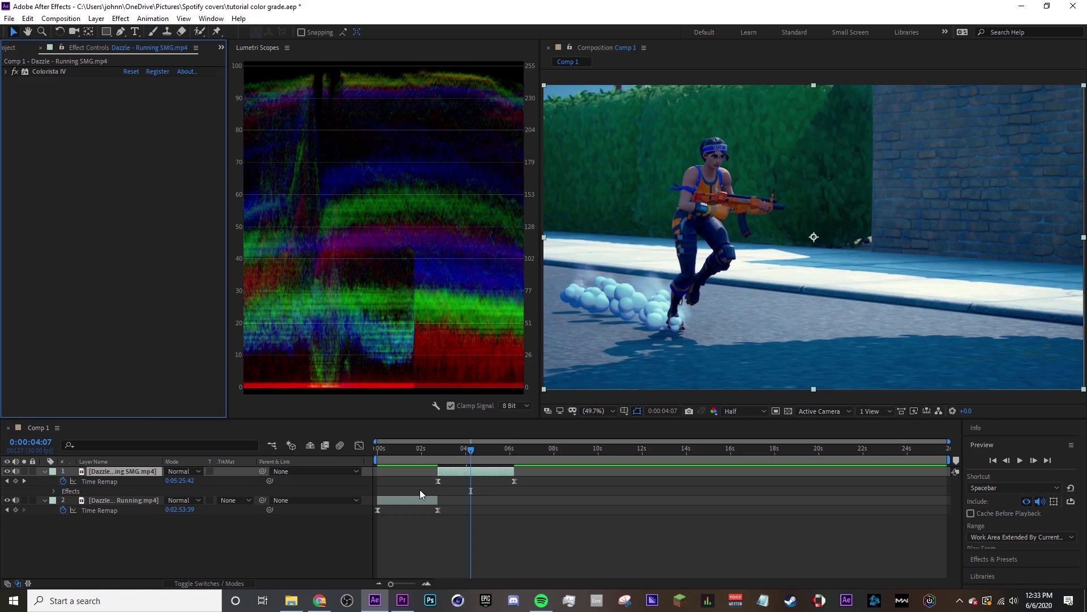
Create an adjustment layer above both clips and rename it Color grade.
key("ctrl+alt+y")
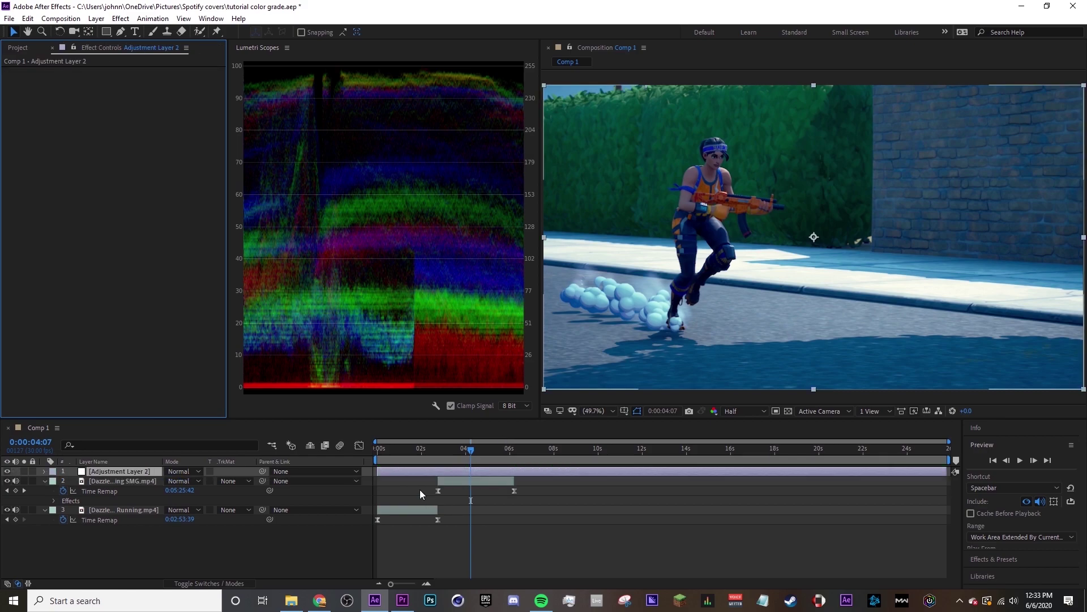
key("space")
key("Return")
type("C")
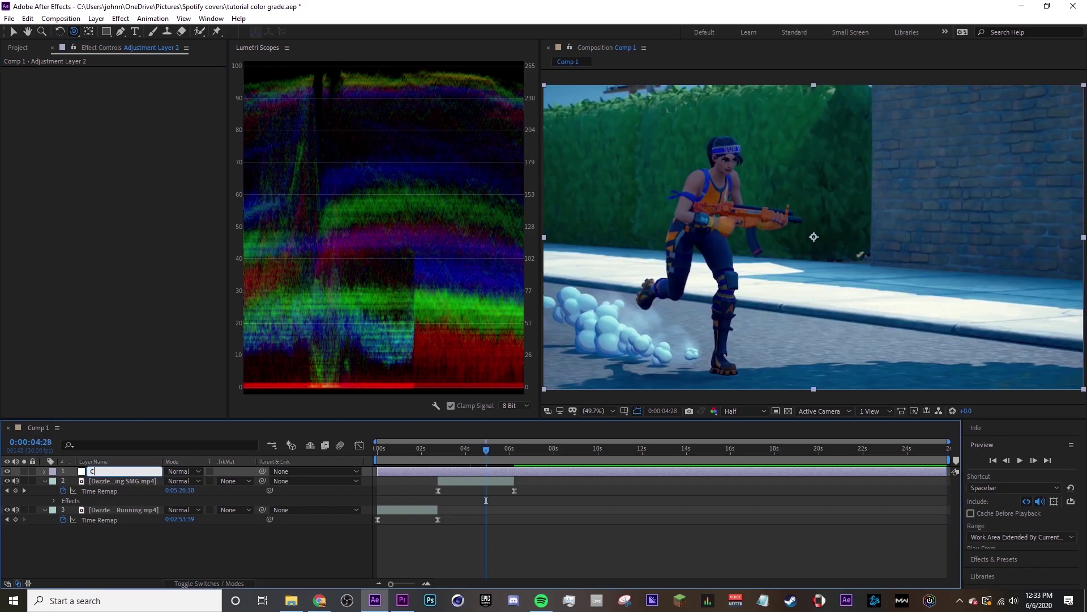
type("olor grad")
type("e")
key("Return")
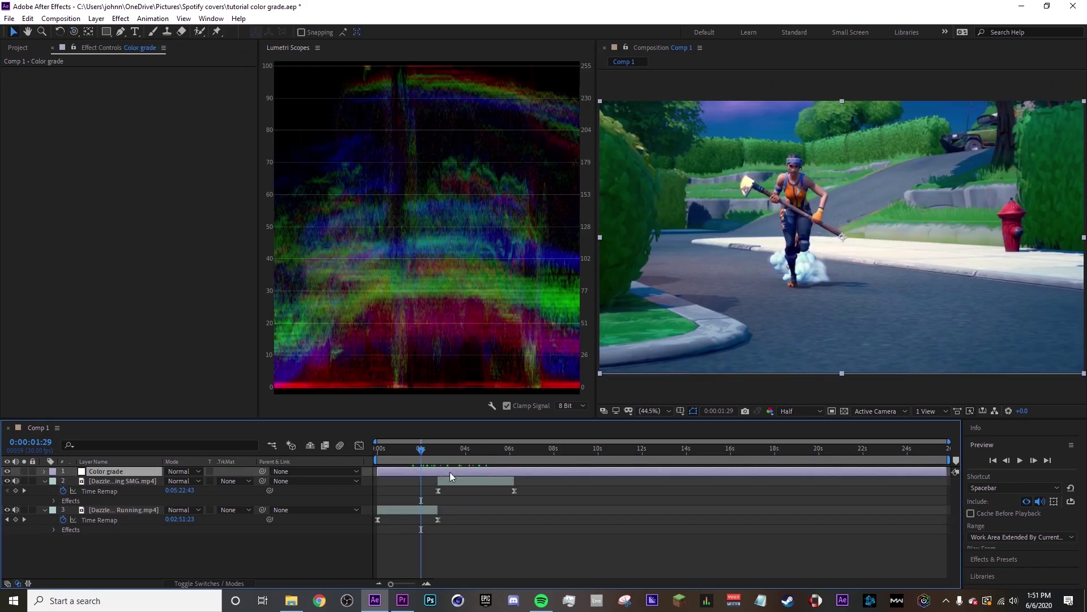
Apply the Lumetri Color effect to the Color grade adjustment layer.
key("ctrl+space")
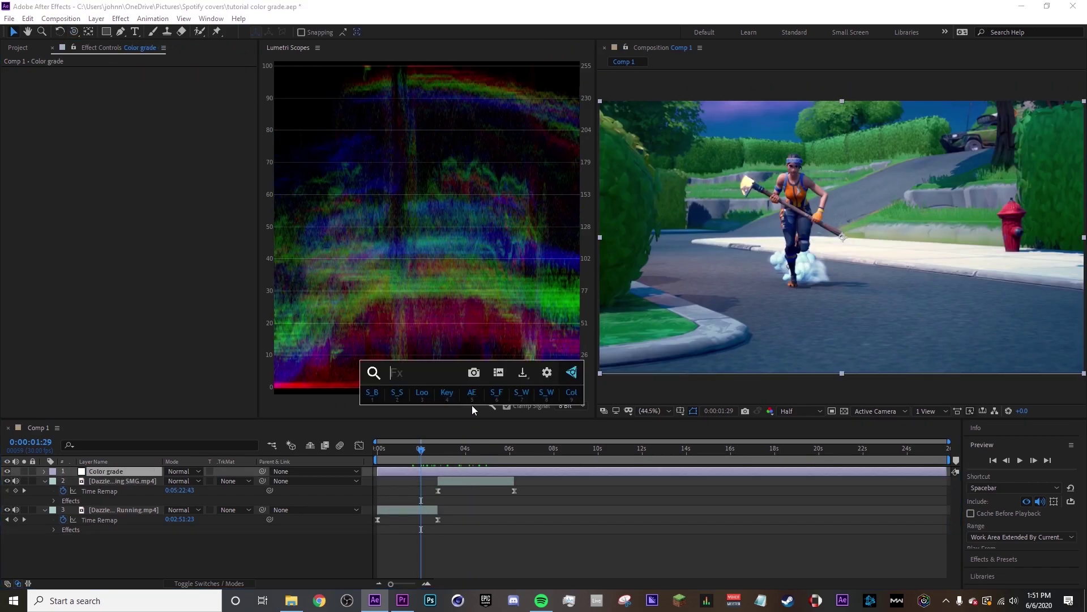
type("lumet")
key("Return")
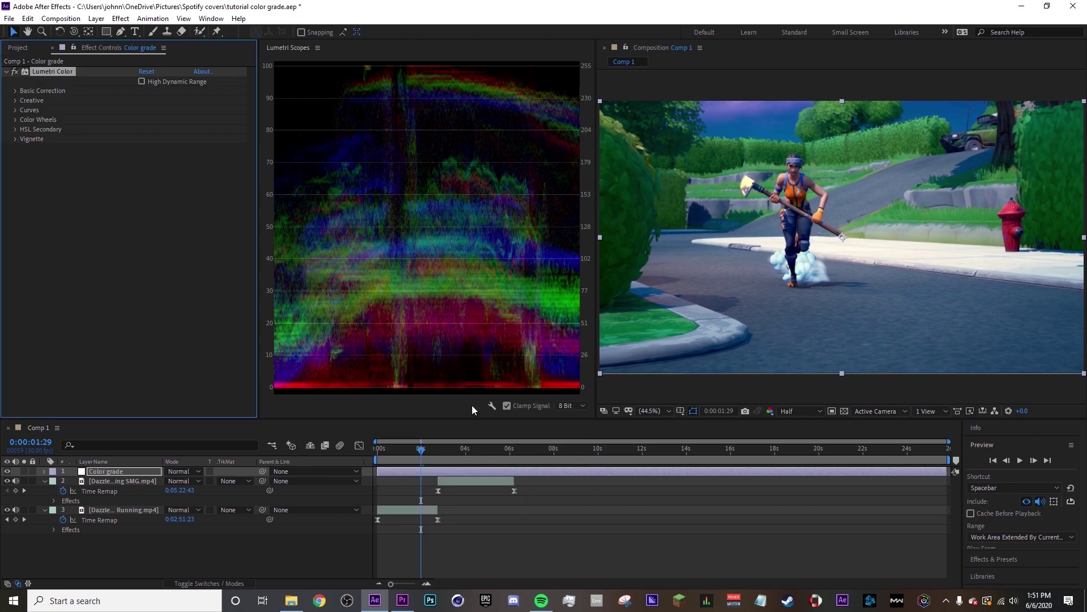
left_click(184, 18)
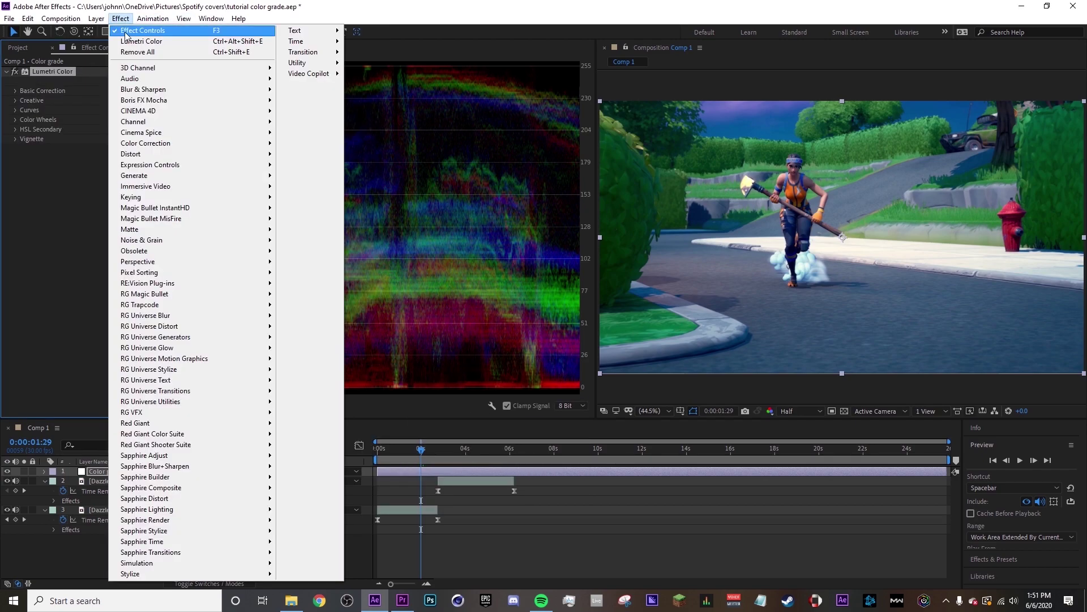
mouse_move(136, 145)
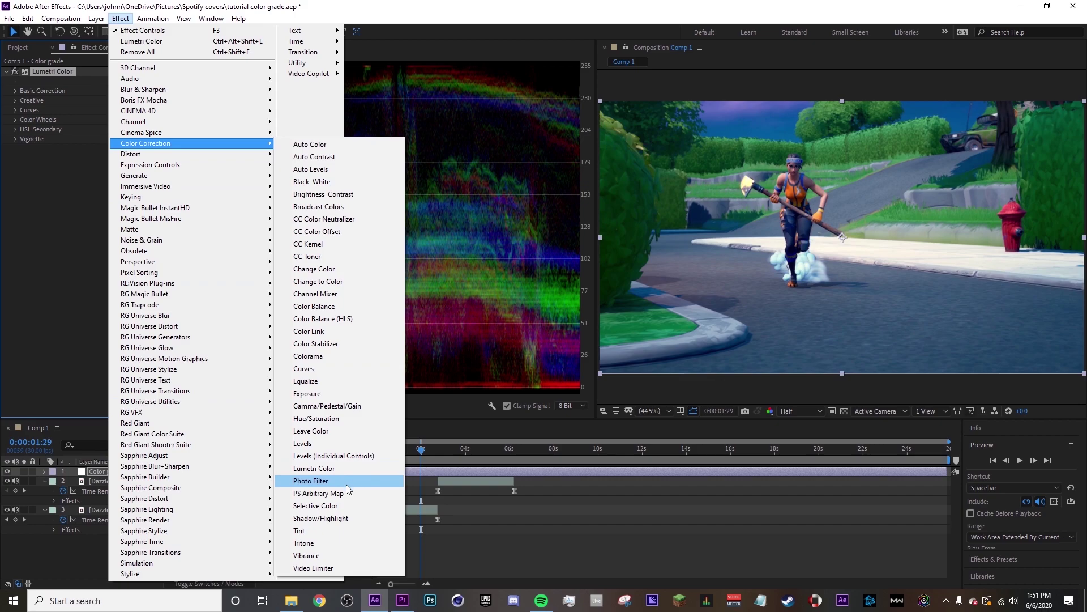
left_click(50, 76)
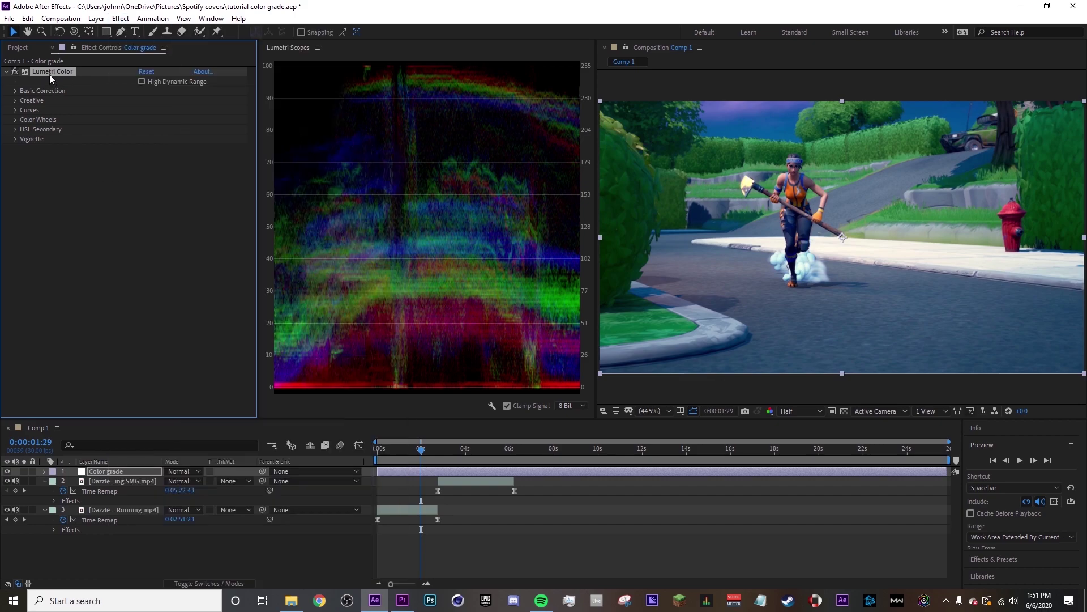
In Lumetri's Basic Correction, set Contrast to 11, Highlights to 11 and Shadows to -25, checking against the SMG clip.
left_click(16, 90)
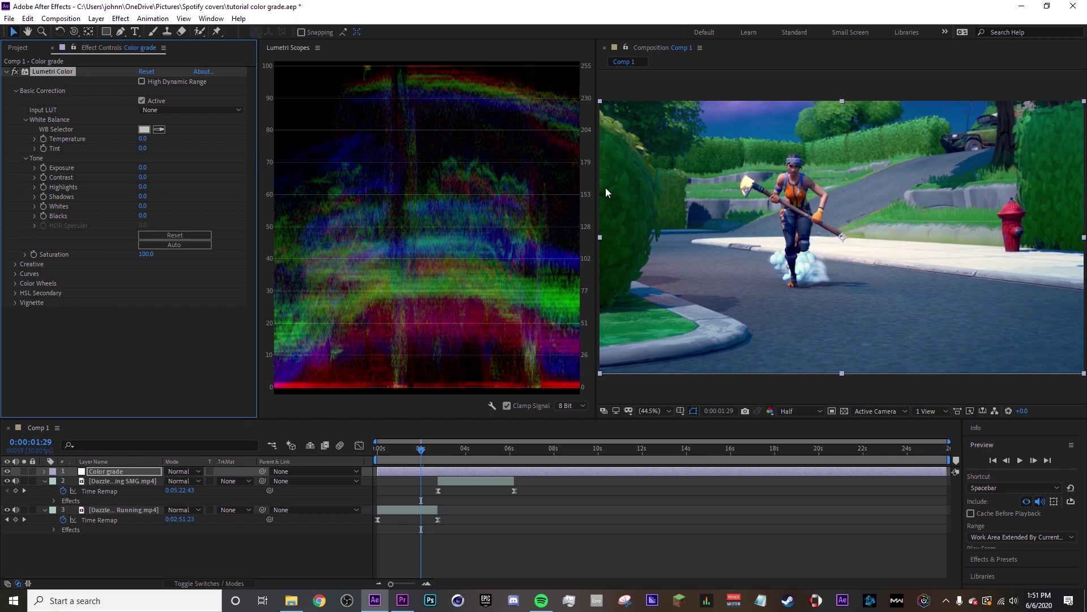
left_click_drag(597, 189, 602, 190)
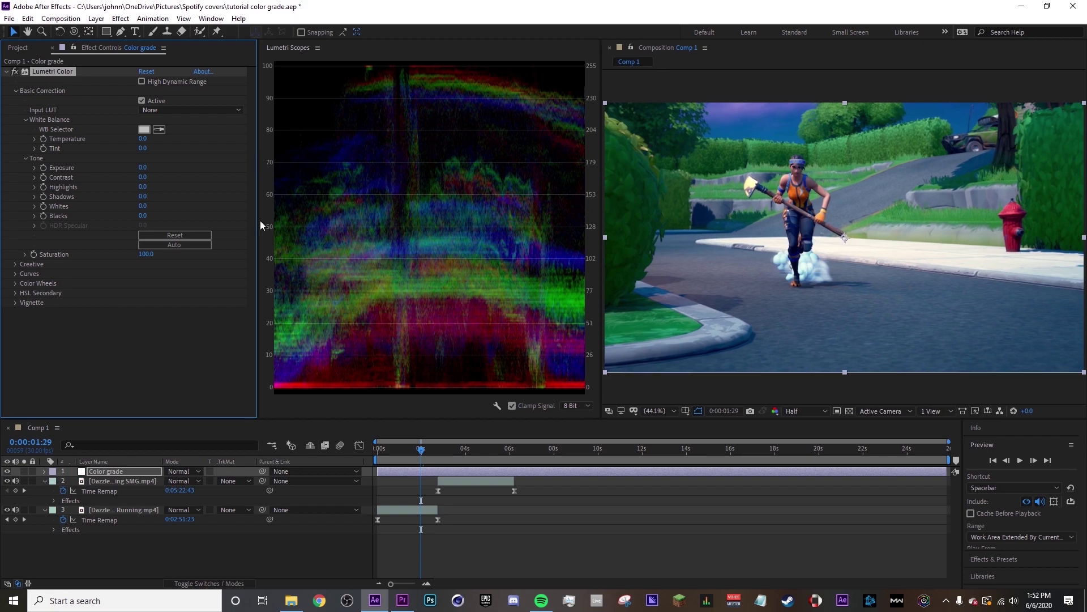
left_click_drag(598, 198, 603, 199)
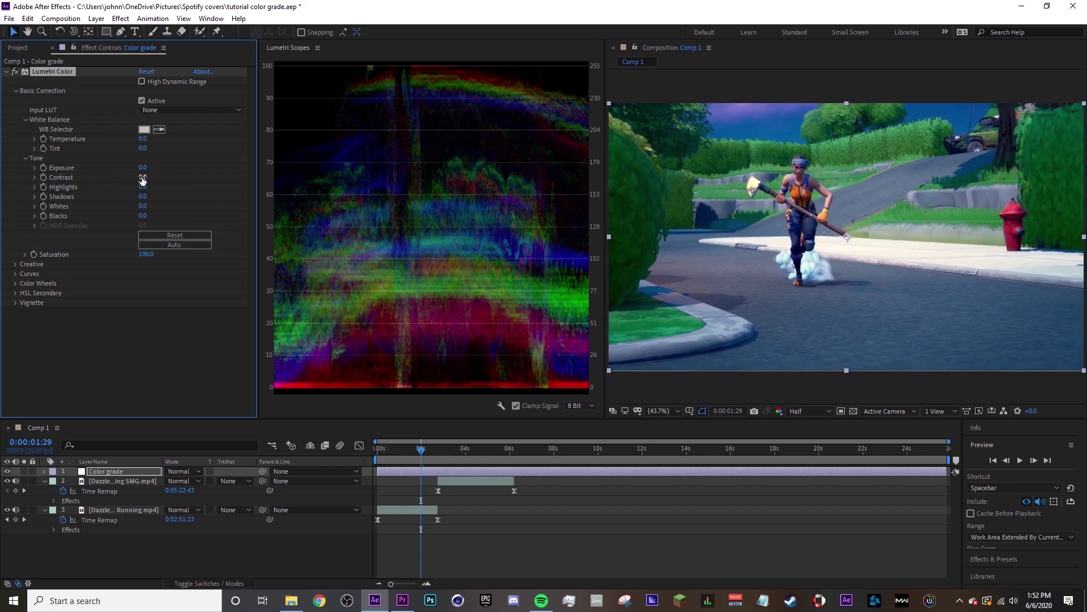
left_click_drag(142, 177, 155, 178)
left_click_drag(419, 449, 466, 456)
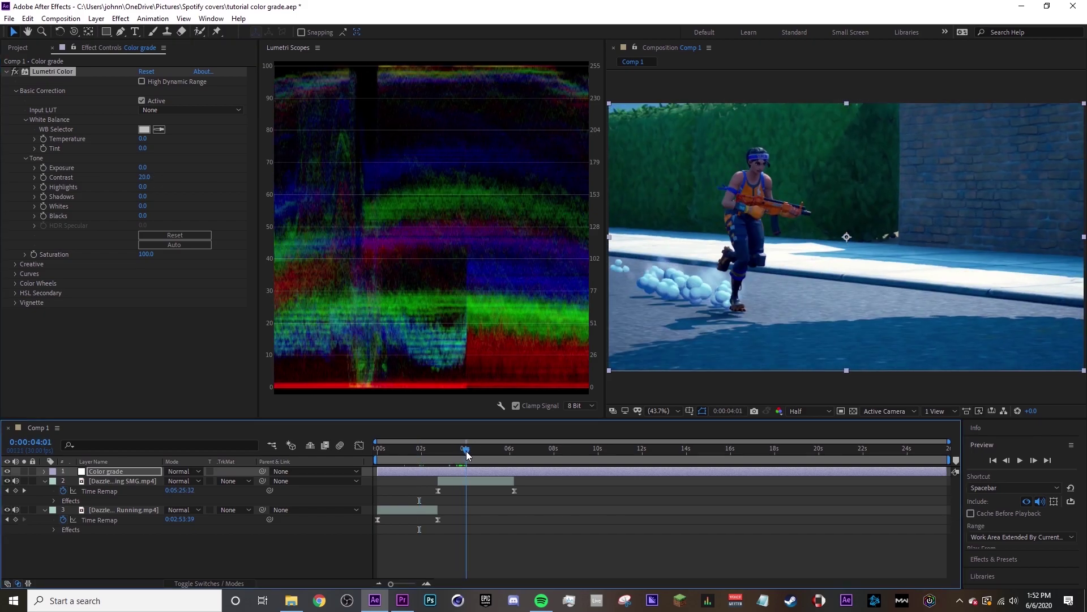
left_click_drag(150, 177, 131, 200)
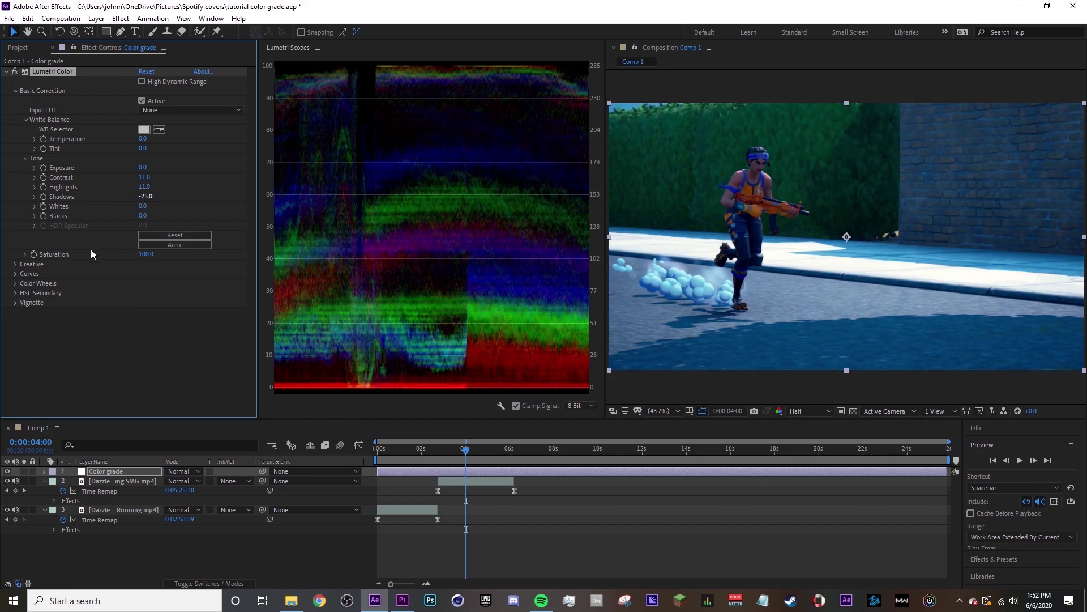
Slightly lower the luminance of the Shadows wheel in Lumetri's Color Wheels.
left_click(16, 283)
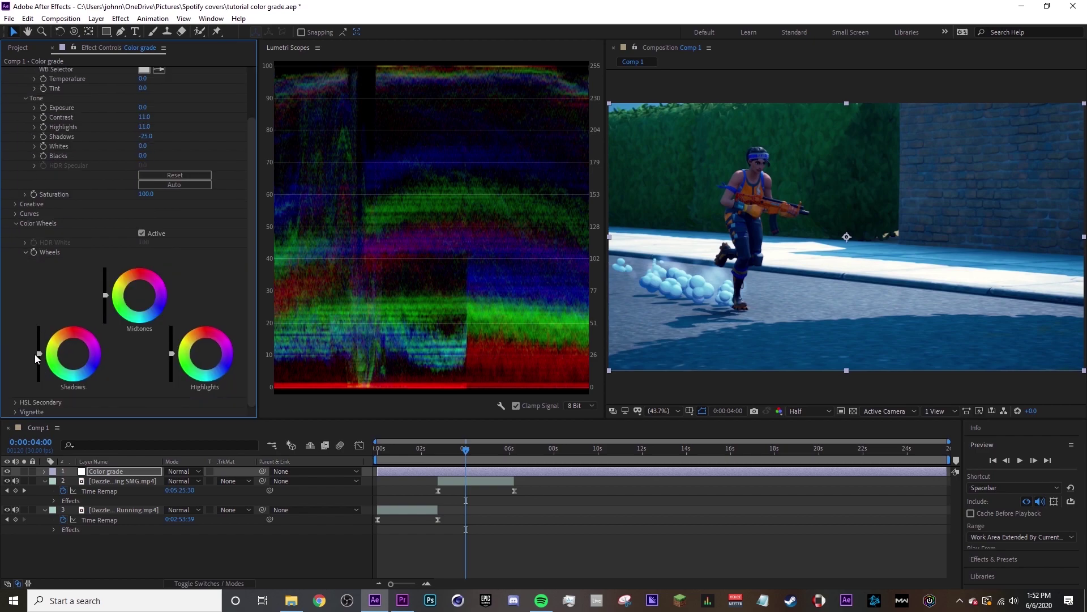
left_click_drag(39, 353, 40, 363)
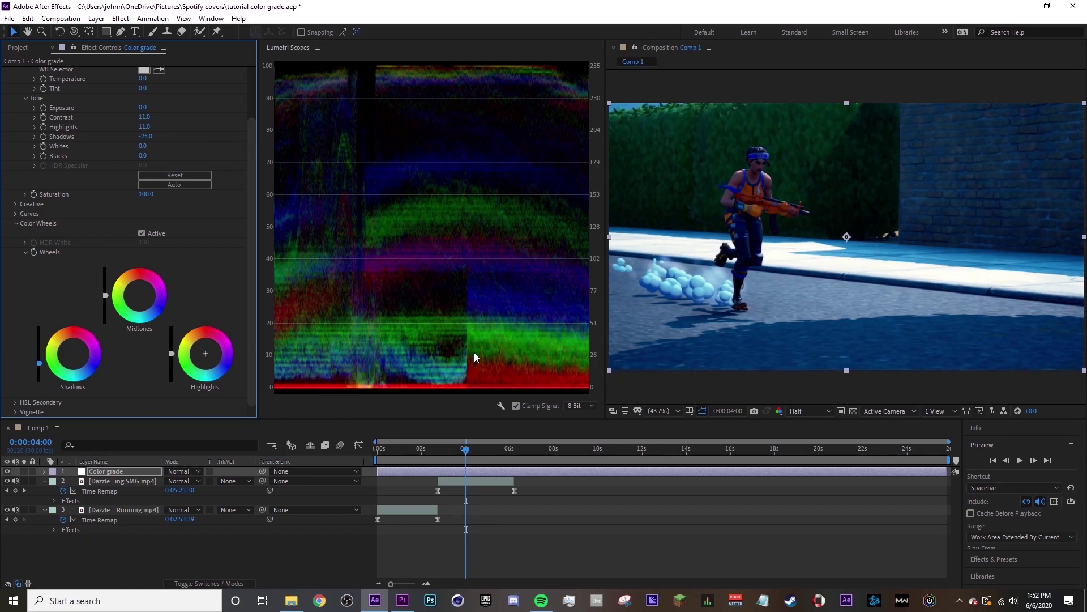
left_click_drag(39, 363, 39, 356)
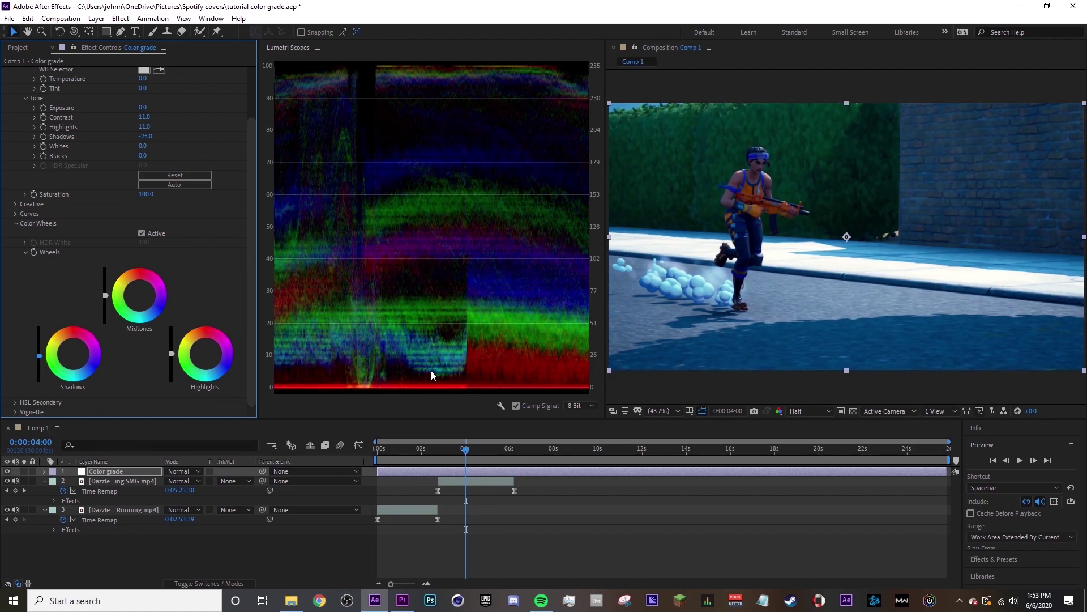
Try a Shadows value of -71 in Lumetri's Basic Correction, and undo the change.
scroll(158, 226, "up", 1)
left_click_drag(147, 168, 127, 171)
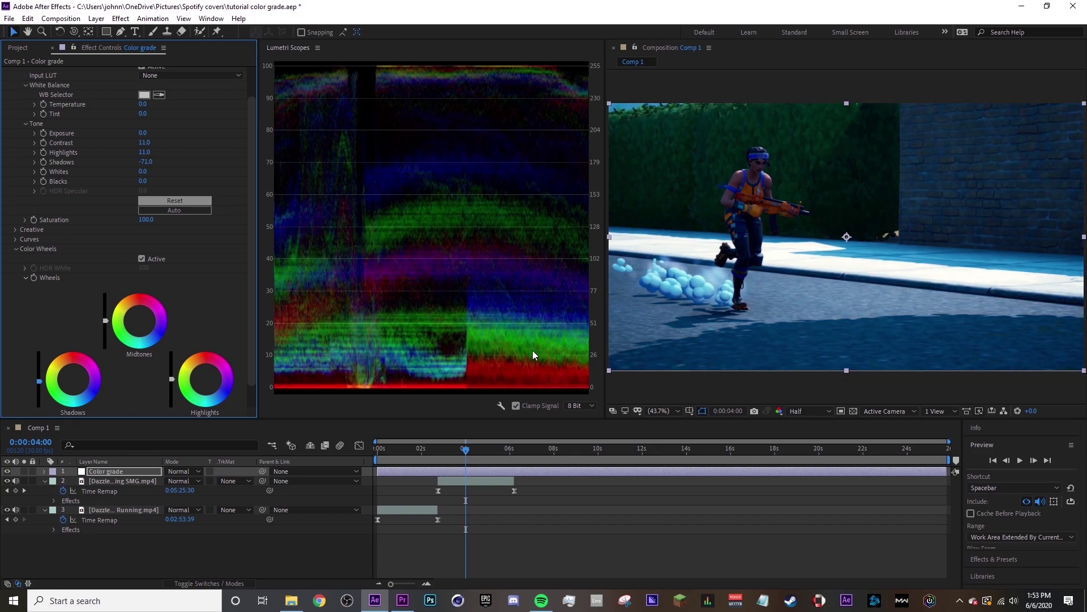
key("ctrl+z")
Lower the Shadows wheel's luminance a little further, and set Whites to 10 and Blacks to -9 in Basic Correction.
scroll(57, 288, "down", 1)
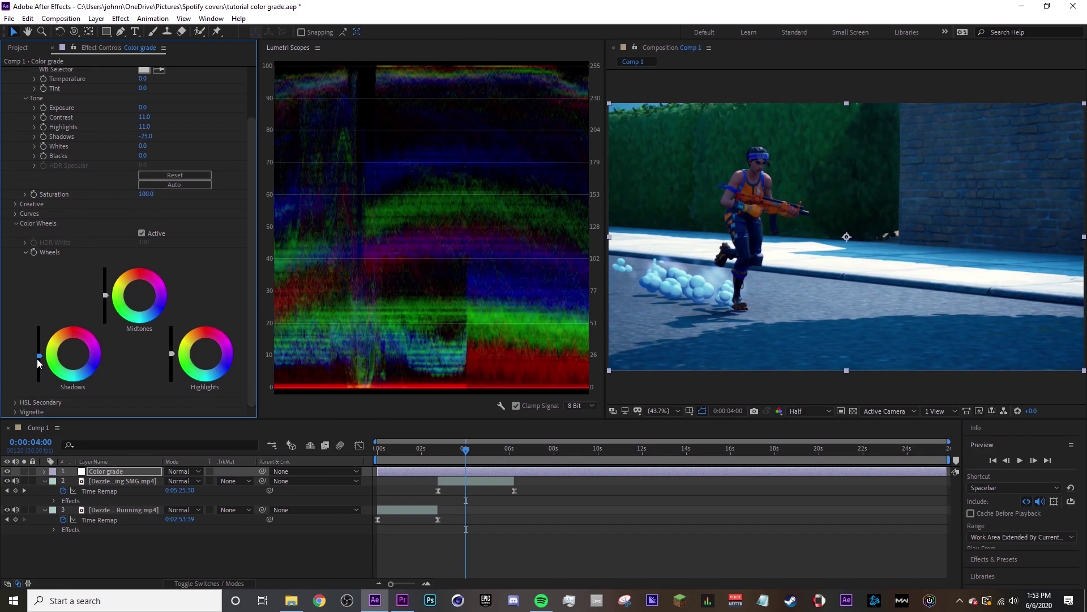
left_click_drag(40, 356, 40, 358)
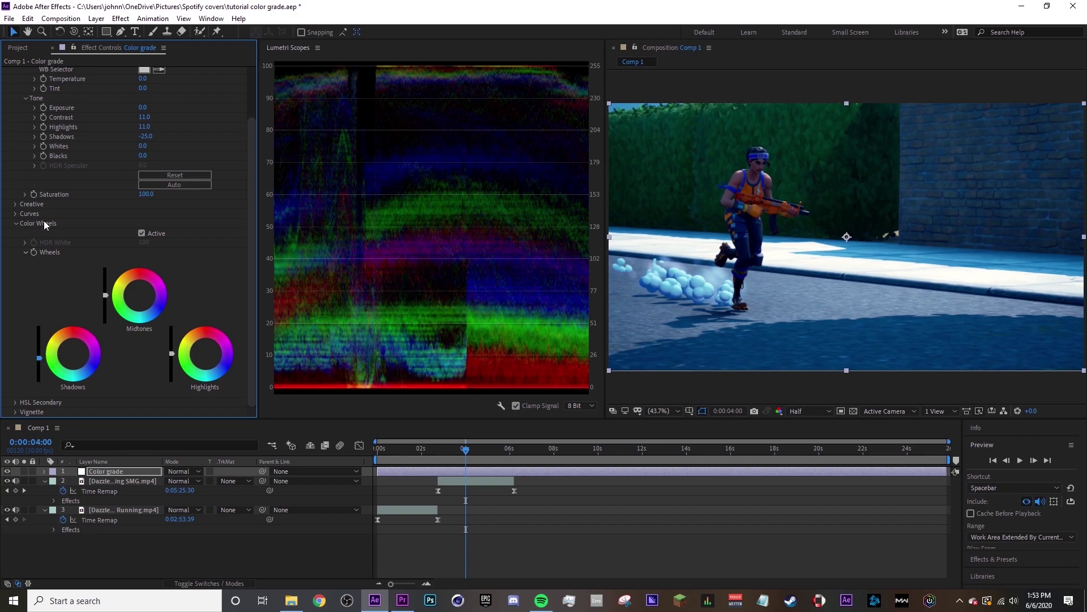
scroll(69, 221, "up", 1)
left_click_drag(141, 172, 148, 173)
left_click_drag(147, 181, 144, 184)
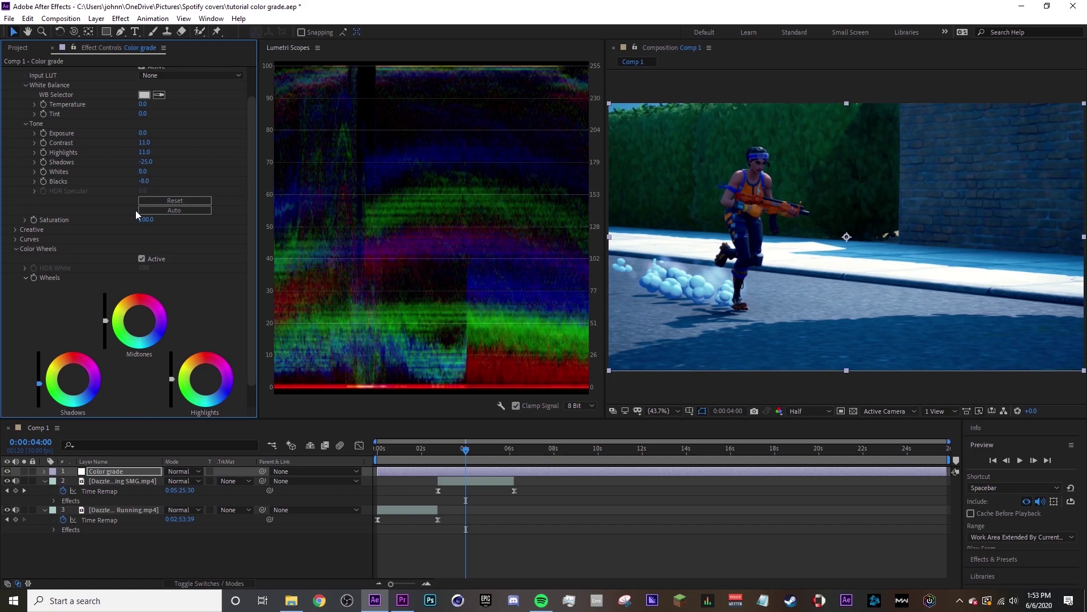
left_click_drag(145, 182, 147, 171)
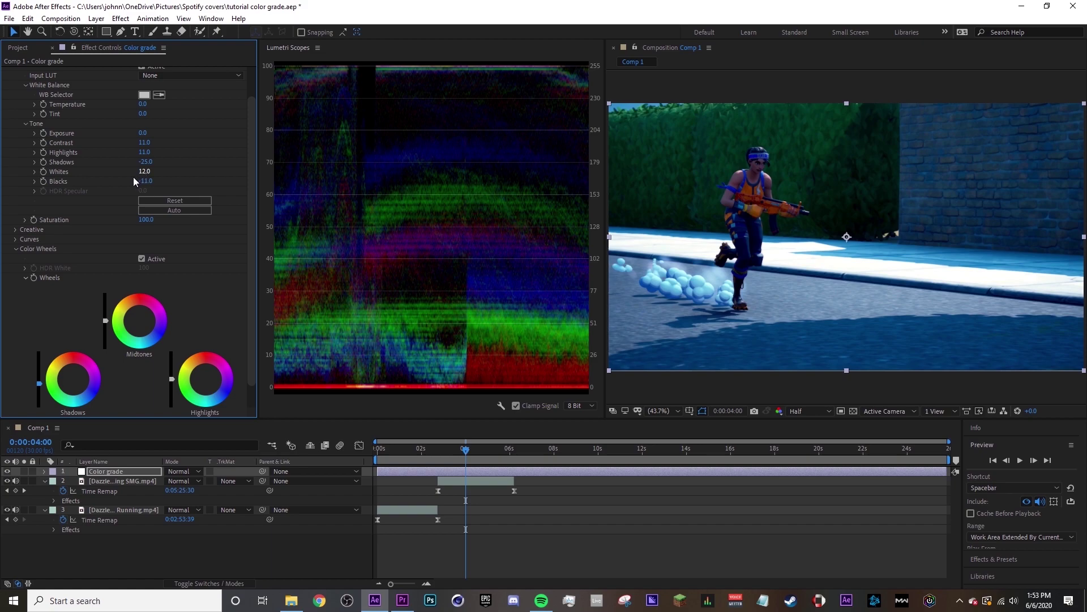
left_click_drag(146, 172, 149, 181)
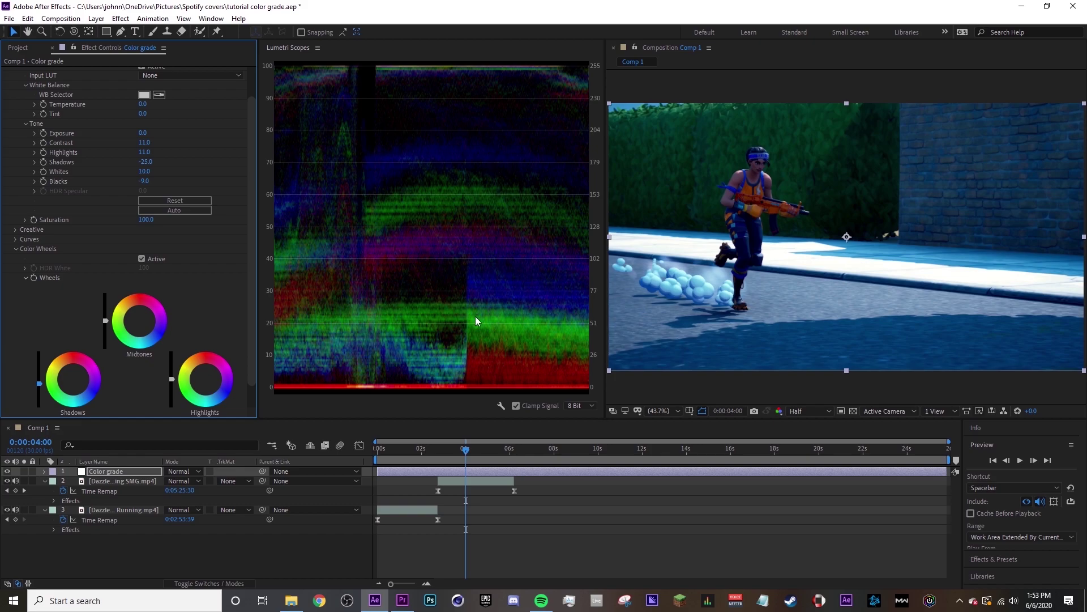
Set Lumetri's Exposure to 0.6 and shift the Creative section's Shadow Tint slightly toward blue.
left_click(23, 231)
scroll(105, 291, "down", 2)
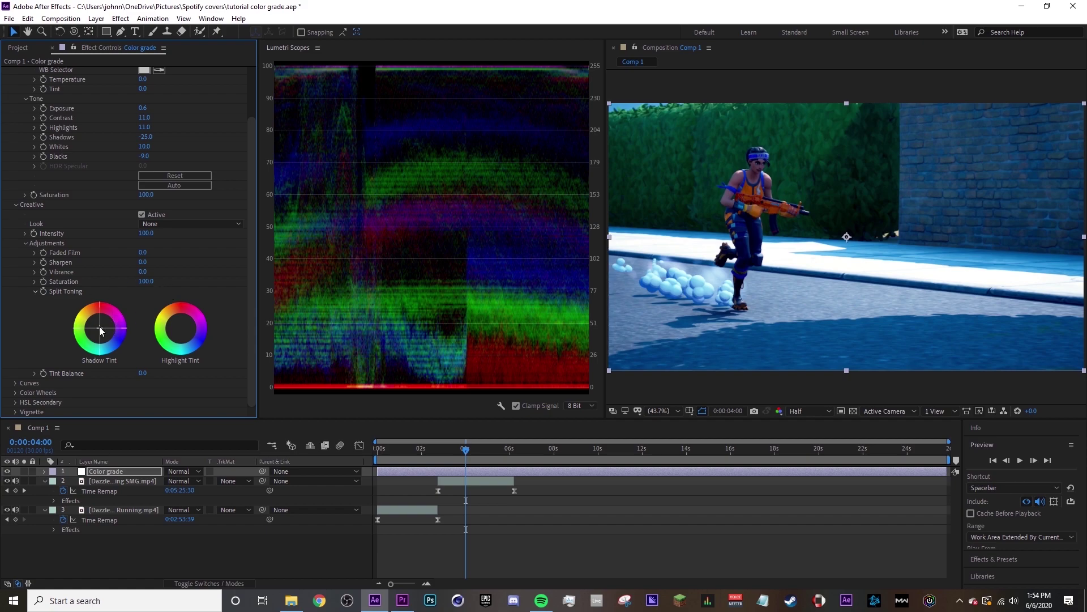
left_click_drag(99, 329, 105, 336)
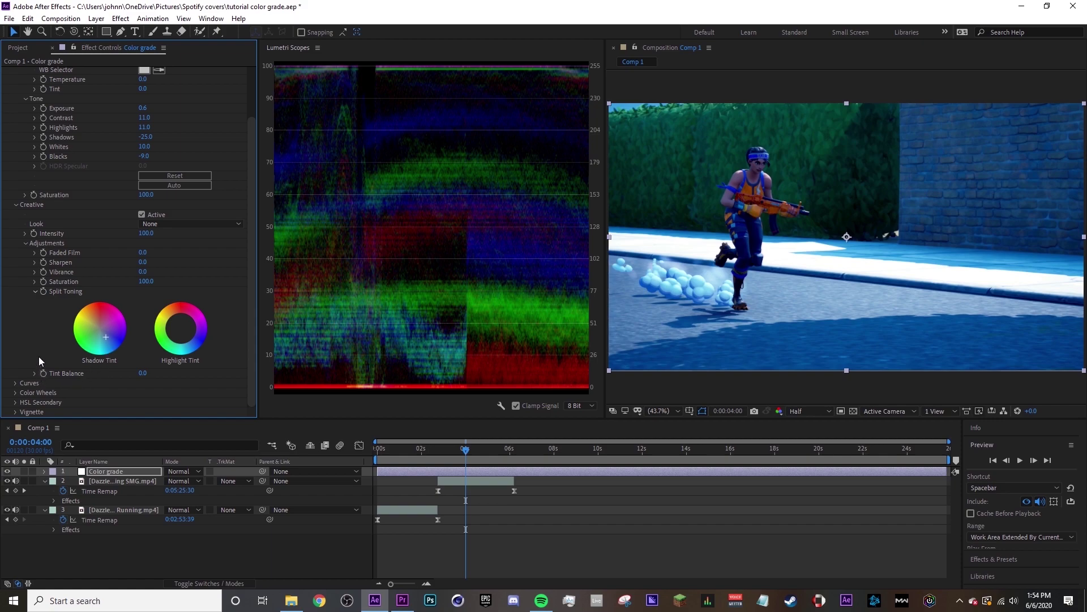
Add three control points to Lumetri's white RGB curve, at the three-quarter, one-quarter and middle positions of the diagonal.
left_click(16, 383)
scroll(19, 368, "down", 1)
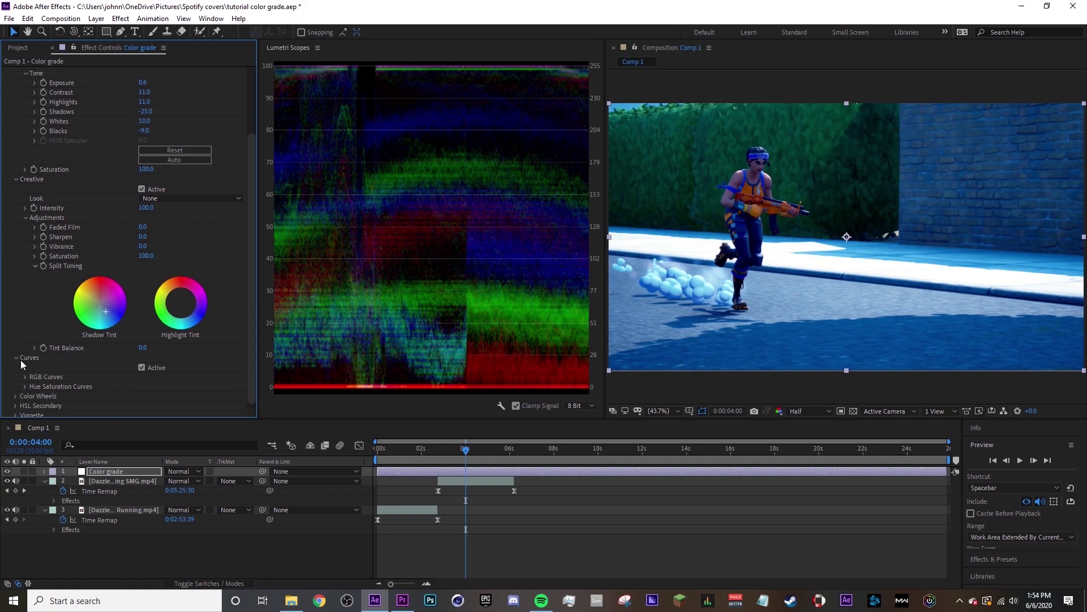
left_click(26, 374)
scroll(34, 369, "down", 1)
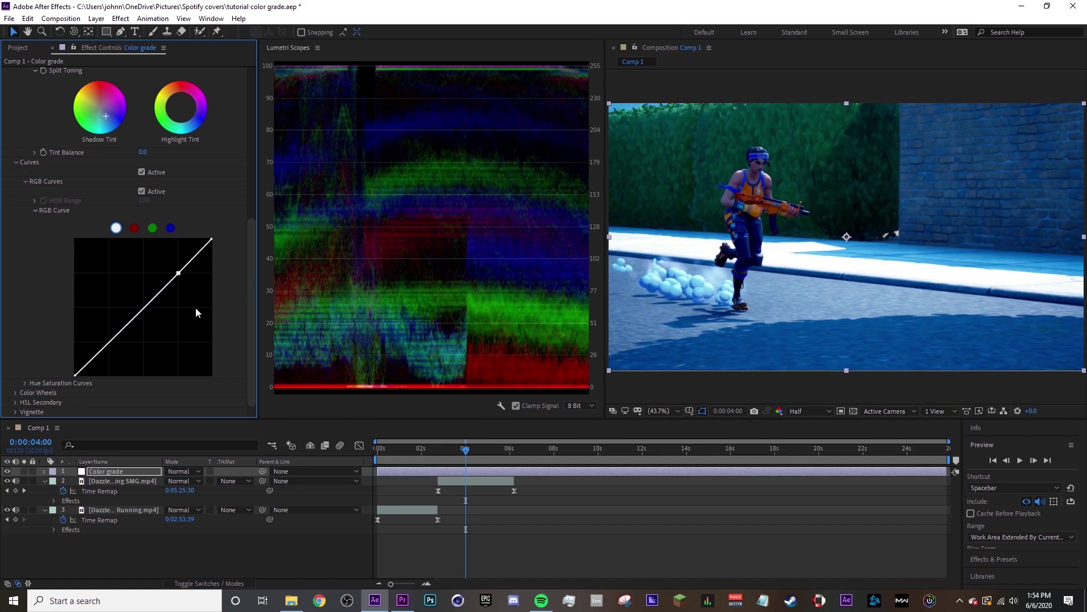
left_click(179, 274)
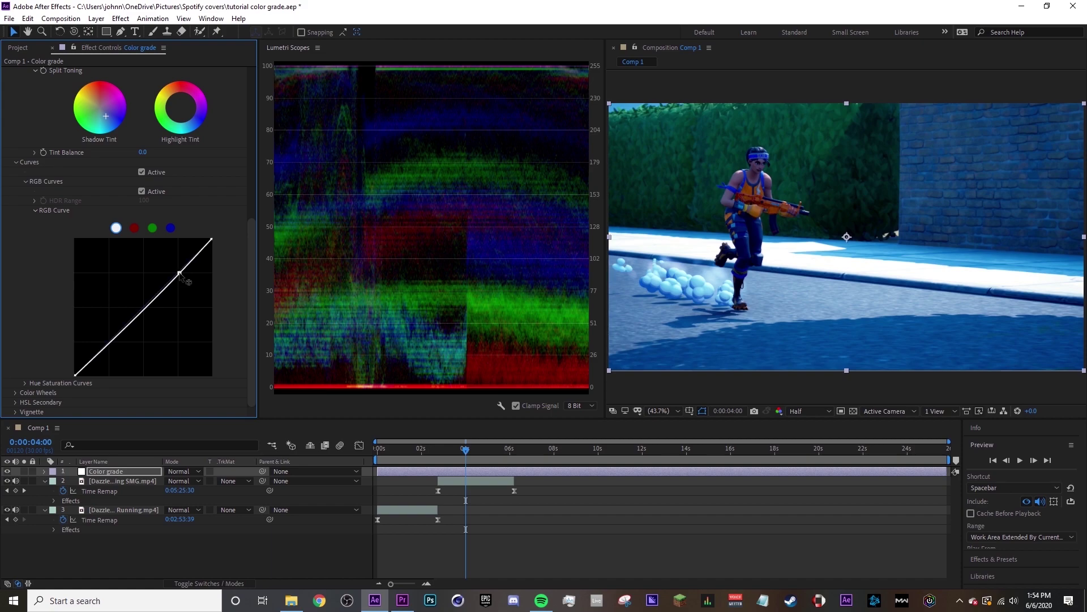
left_click(111, 341)
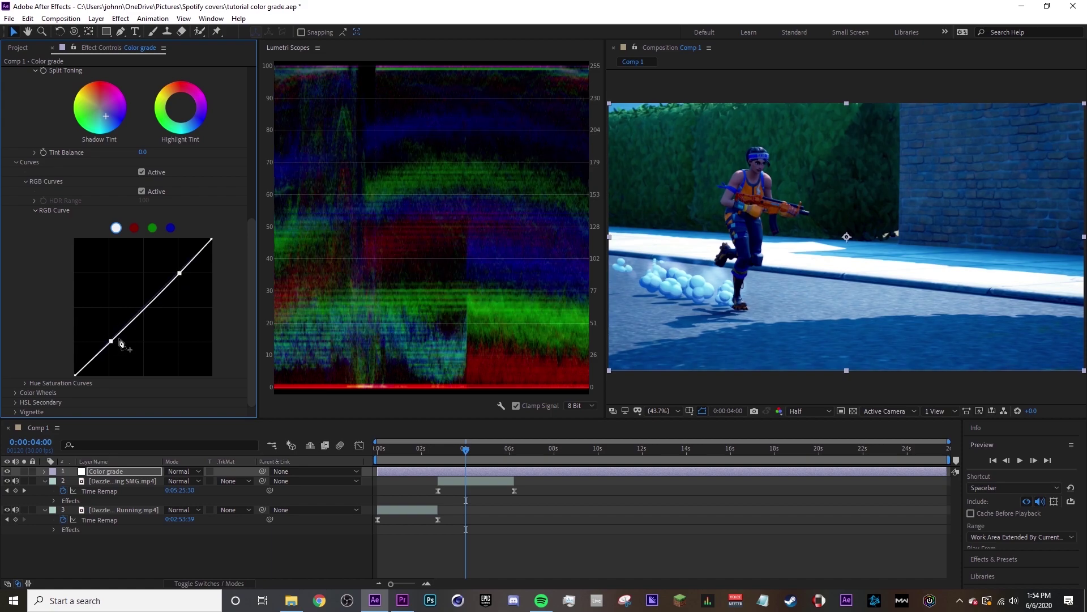
left_click(146, 308)
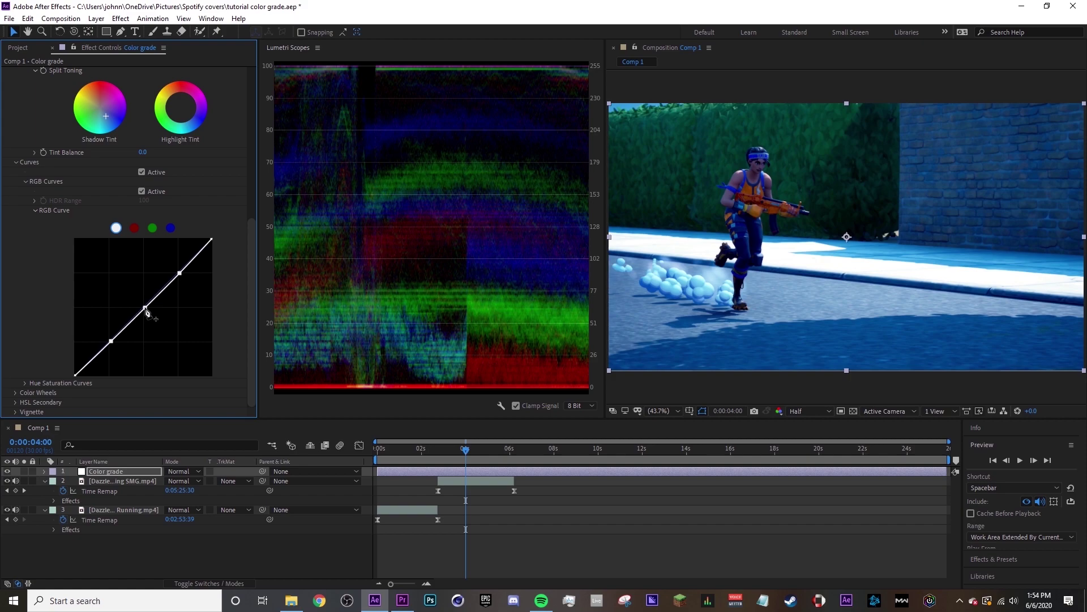
Raise the middle point of Lumetri's white RGB curve slightly and lower the curve's upper end point a little.
left_click_drag(146, 311, 144, 309)
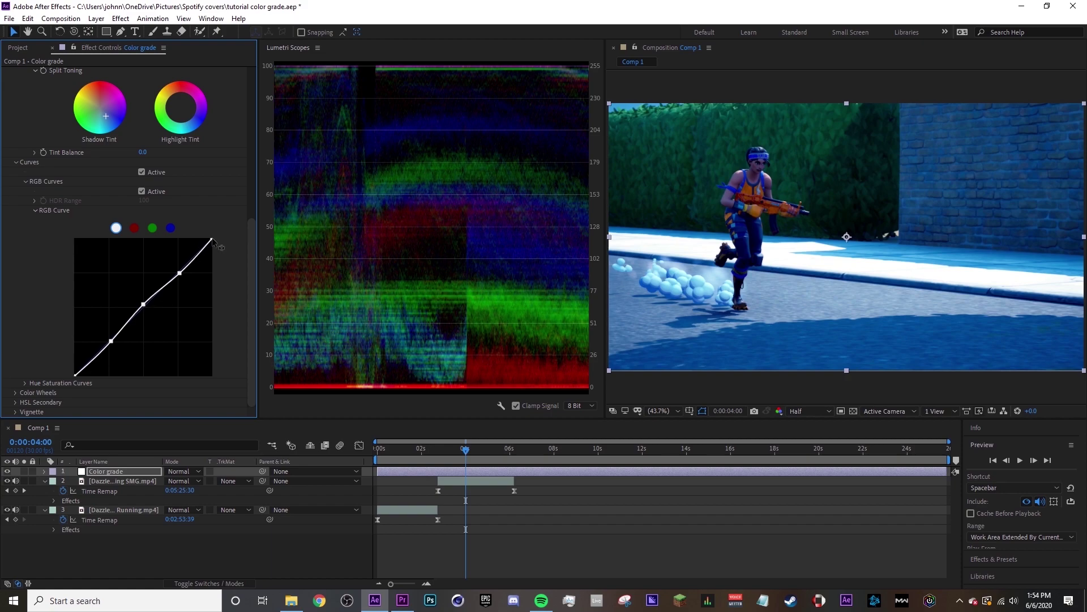
left_click_drag(212, 239, 212, 240)
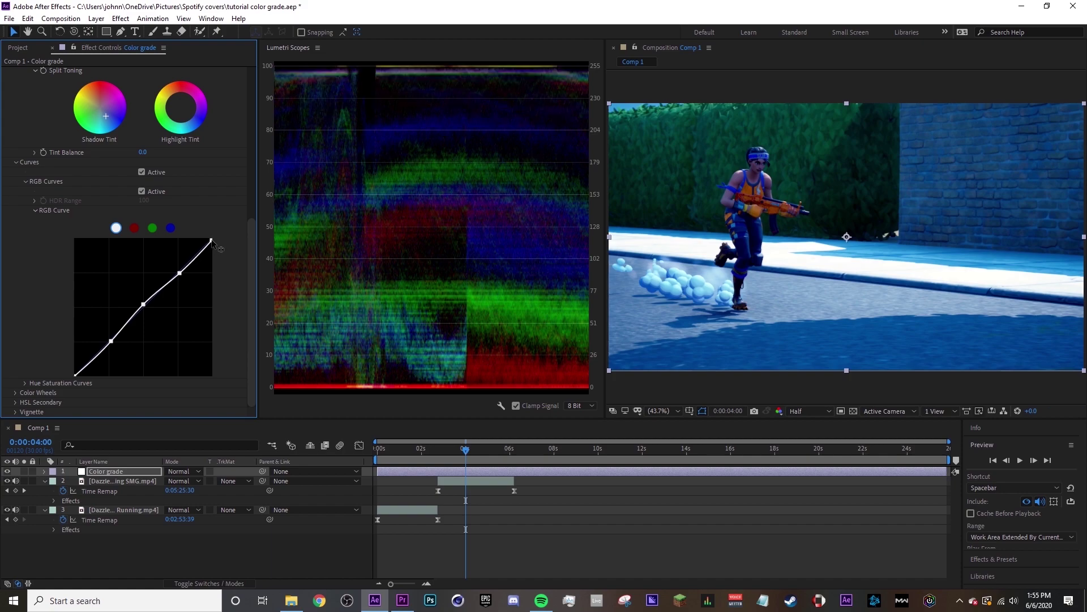
scroll(226, 266, "up", 1)
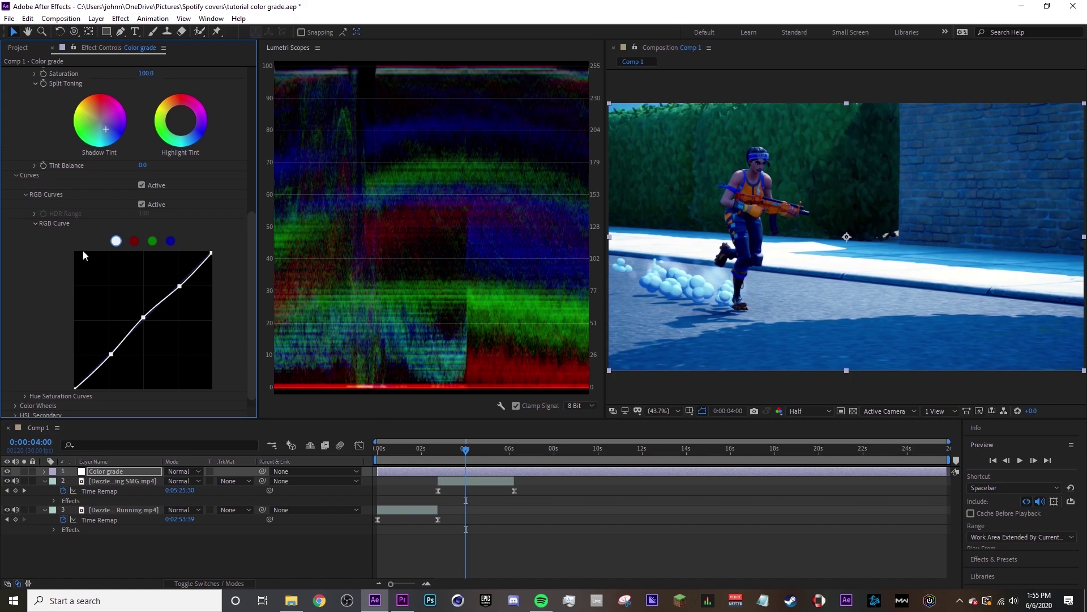
left_click(36, 224)
Set the Saturation in Lumetri's Basic Correction to 96.
scroll(49, 228, "up", 6)
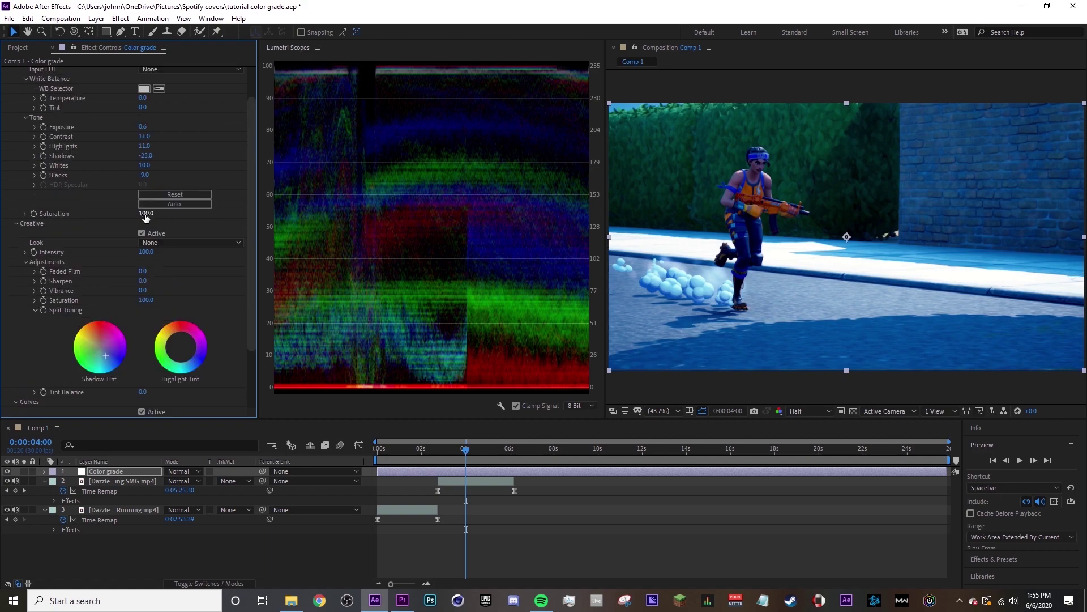
left_click_drag(148, 214, 147, 214)
scroll(148, 216, "up", 1)
left_click_drag(148, 258, 145, 258)
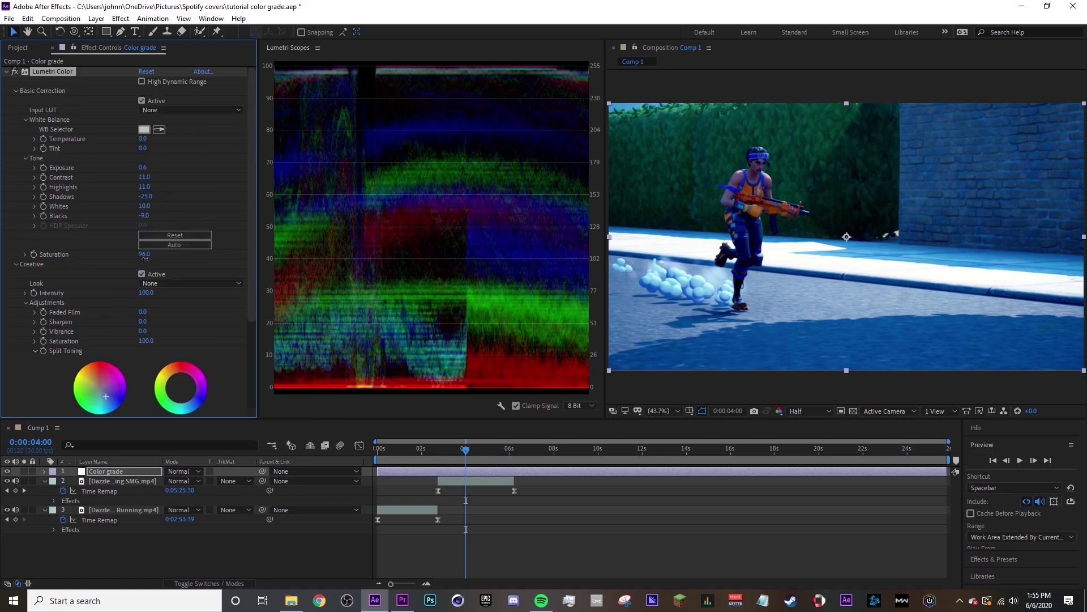
Set Basic Correction's Shadows to -24 and nudge the Creative section's Shadow Tint slightly further toward blue.
left_click_drag(146, 196, 151, 198)
scroll(154, 216, "down", 4)
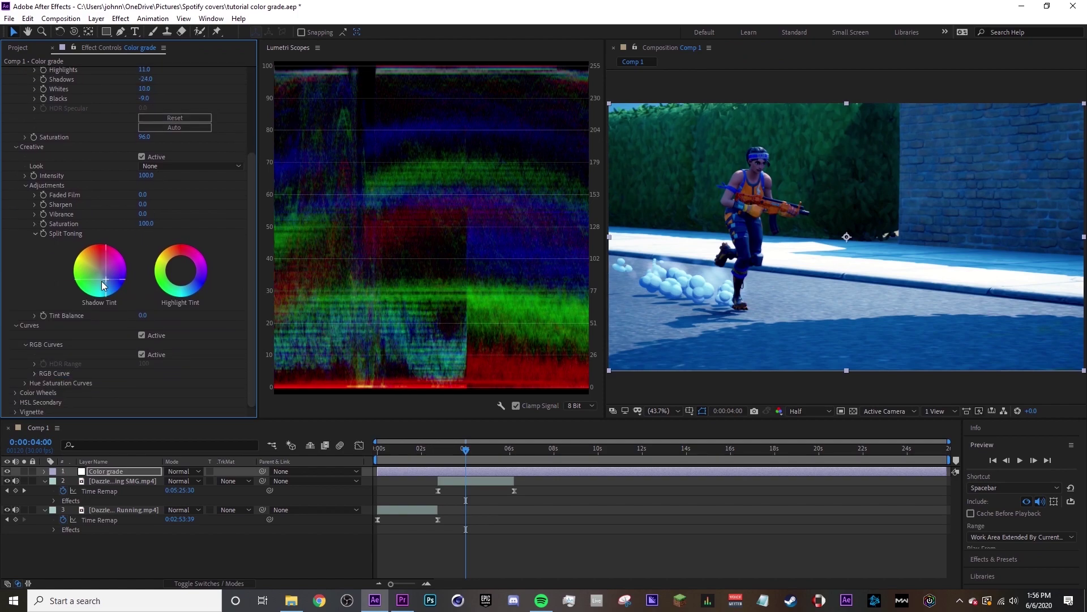
left_click_drag(106, 280, 107, 280)
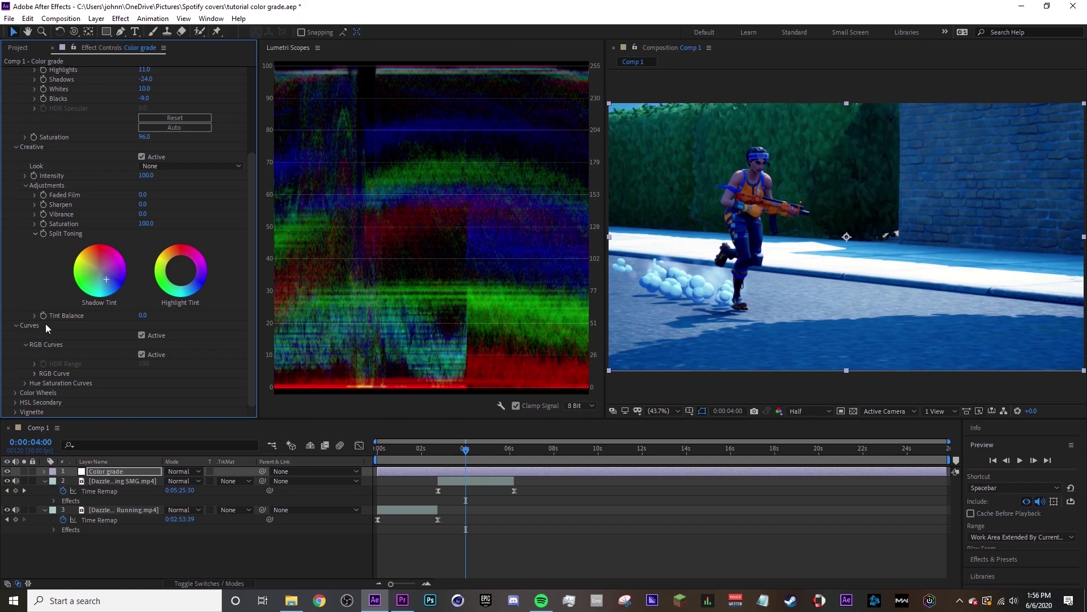
Collapse Lumetri's color wheels and open the Key settings of the HSL Secondary section.
left_click(16, 393)
scroll(93, 328, "down", 5)
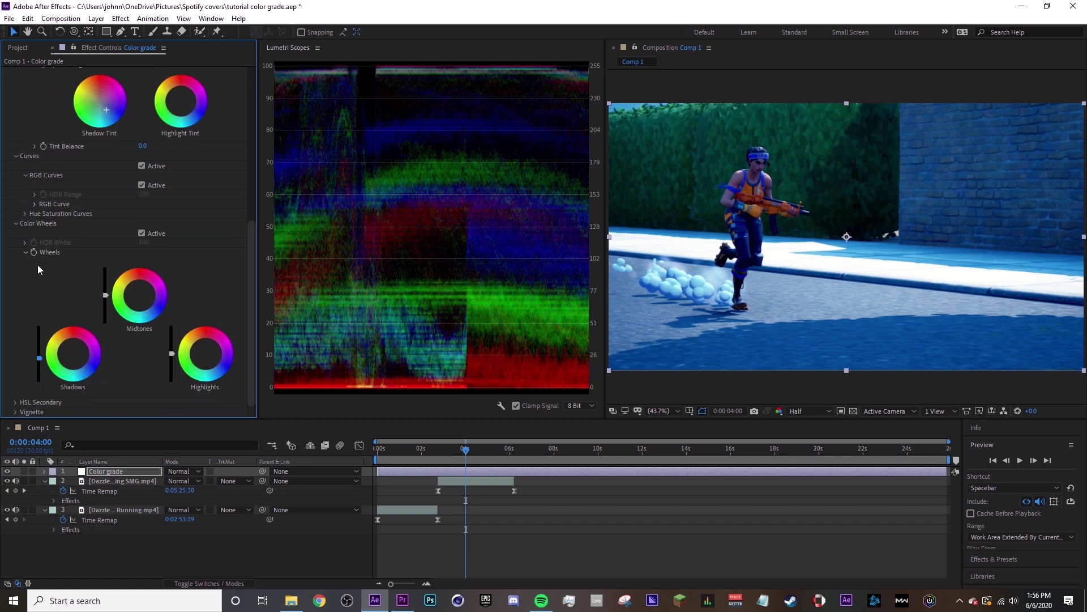
left_click(25, 254)
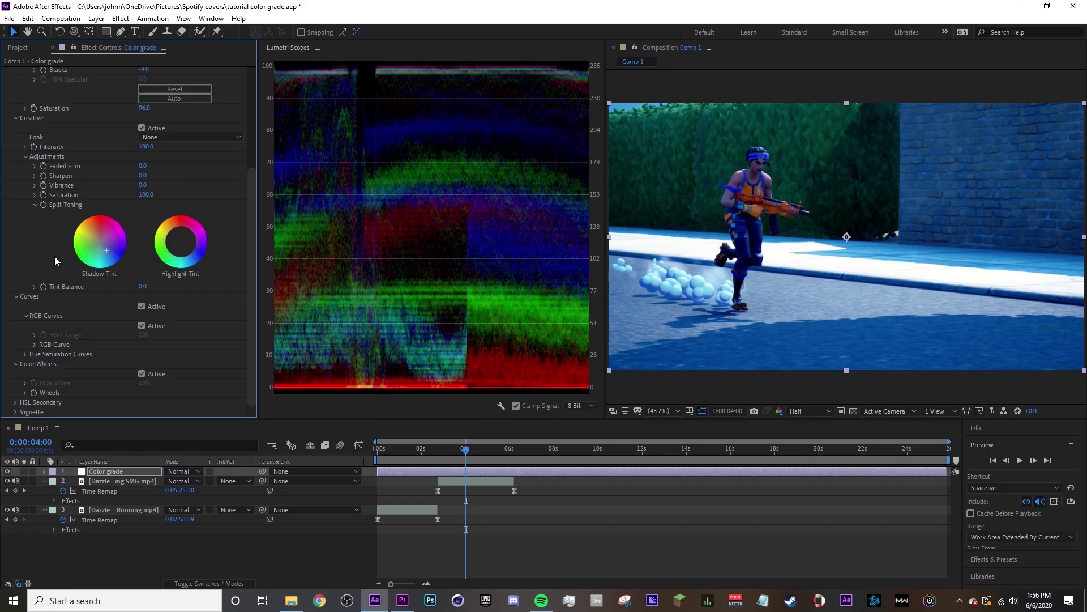
left_click(15, 402)
scroll(28, 363, "down", 2)
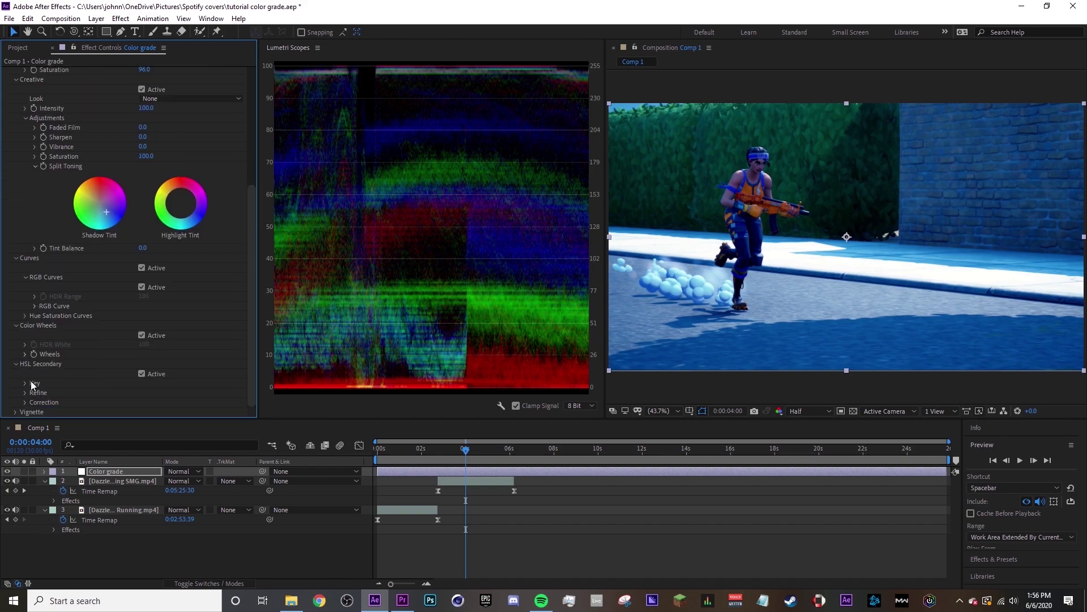
left_click(26, 382)
scroll(46, 376, "down", 4)
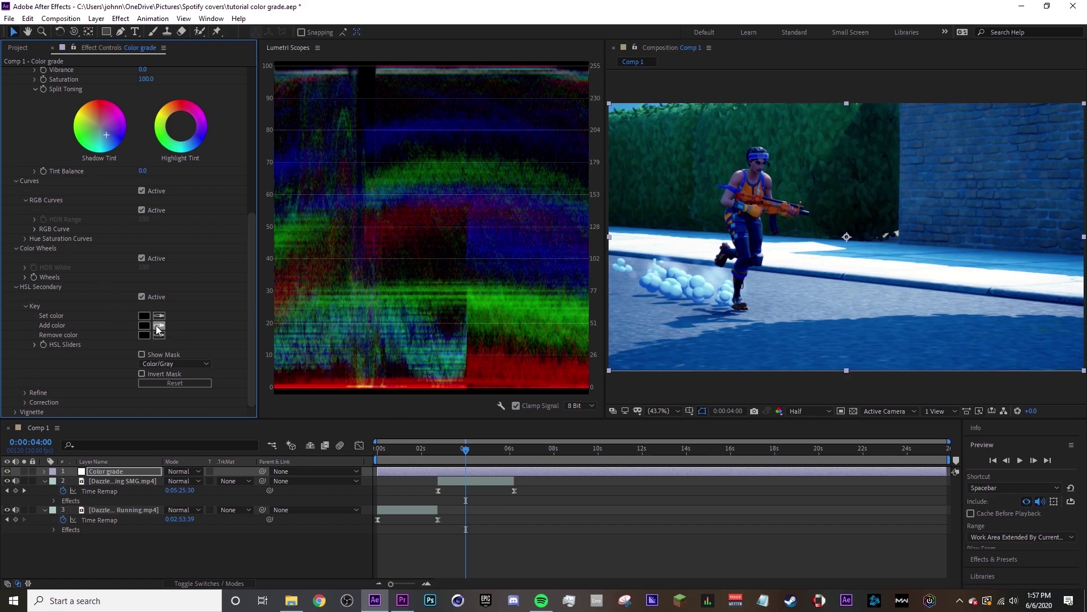
Add skin tones sampled from the character's face, arm and neck to the HSL Secondary key.
key("slash")
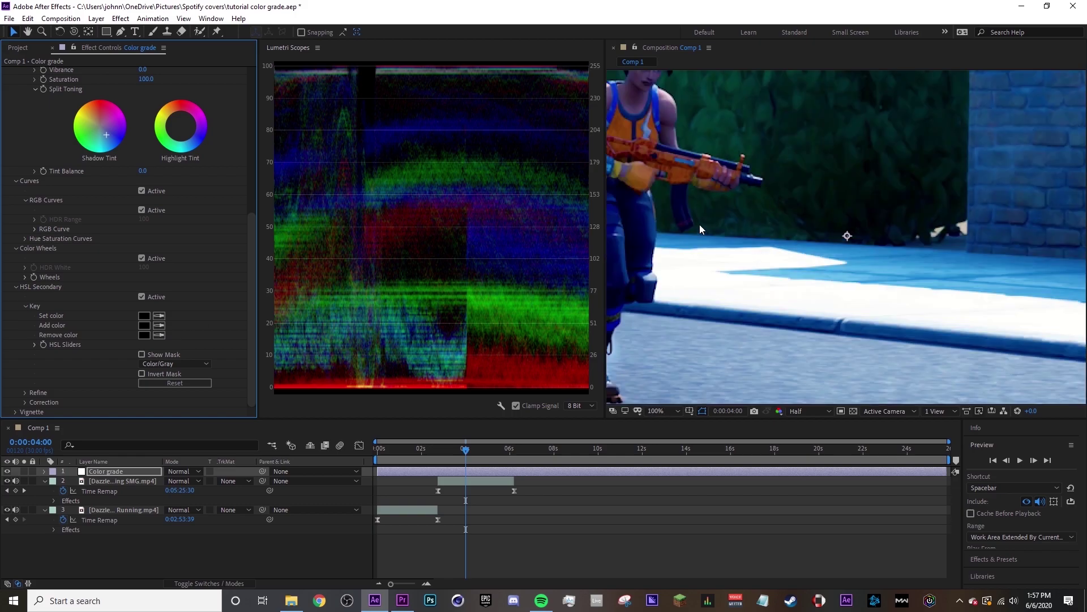
left_click_drag(714, 212, 772, 247)
scroll(772, 248, "up", 1)
left_click_drag(682, 192, 763, 248)
left_click_drag(629, 186, 813, 294)
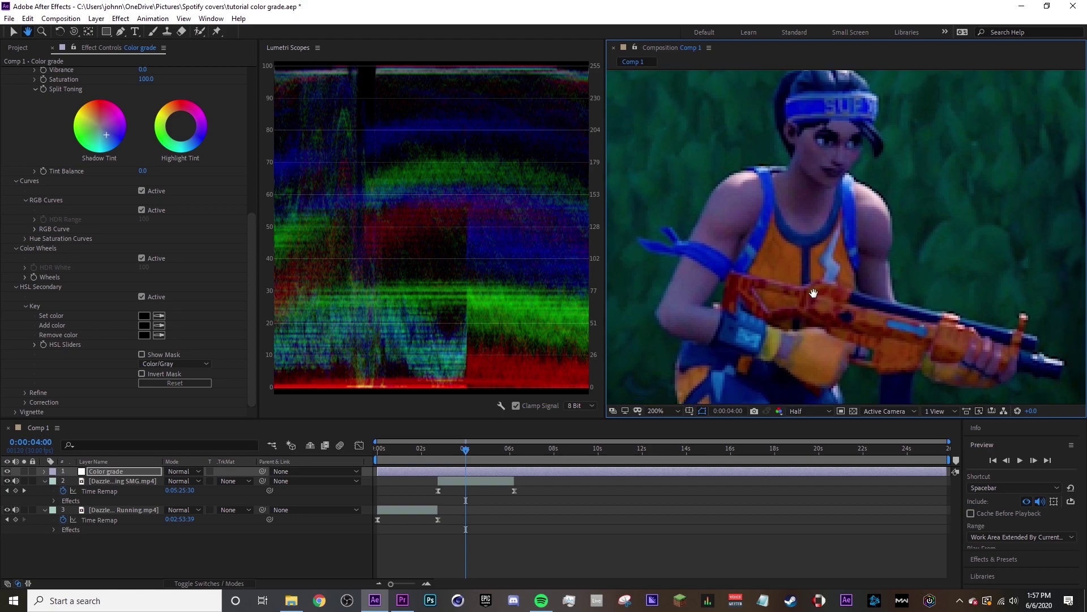
key("v")
left_click(158, 327)
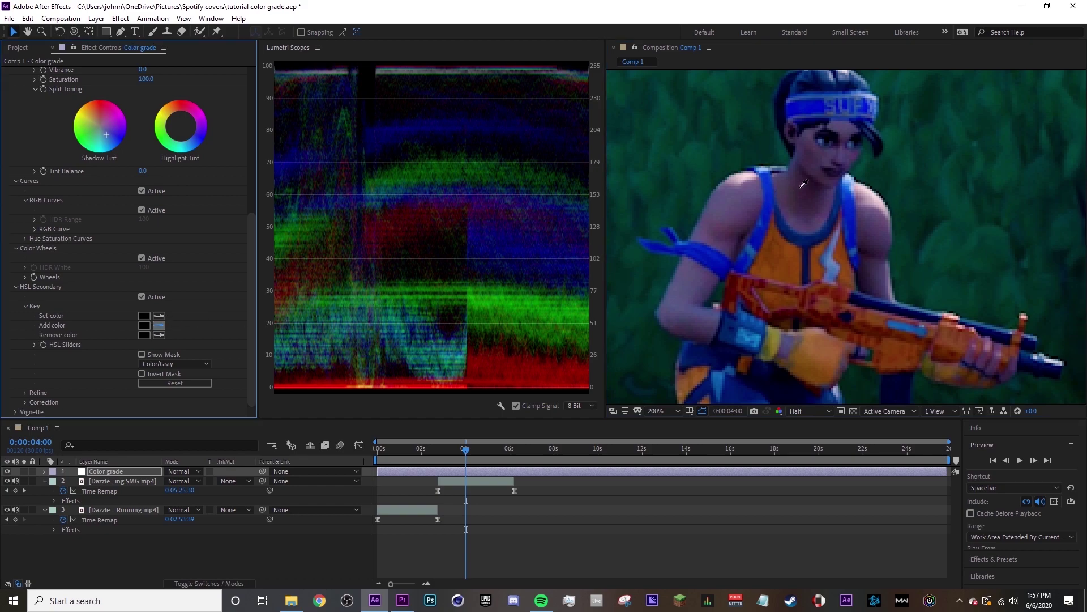
left_click(814, 153)
left_click(160, 327)
left_click(882, 253)
left_click(159, 327)
left_click(801, 183)
Expand the key's HSL Sliders and show the mask of the keyed colors.
left_click(35, 344)
scroll(36, 348, "down", 1)
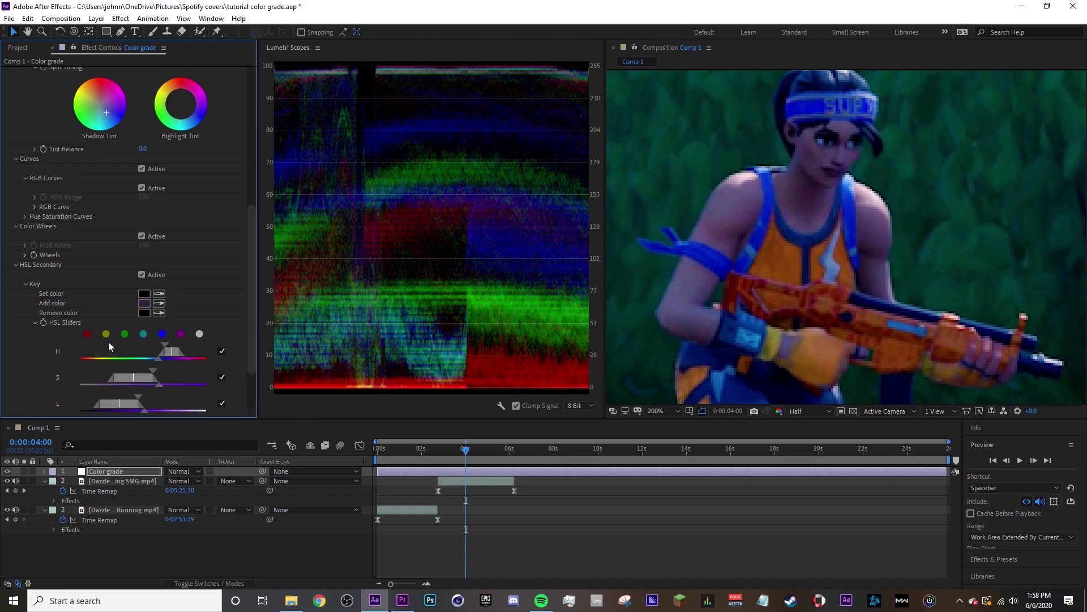
scroll(110, 338, "down", 2)
scroll(35, 255, "down", 1)
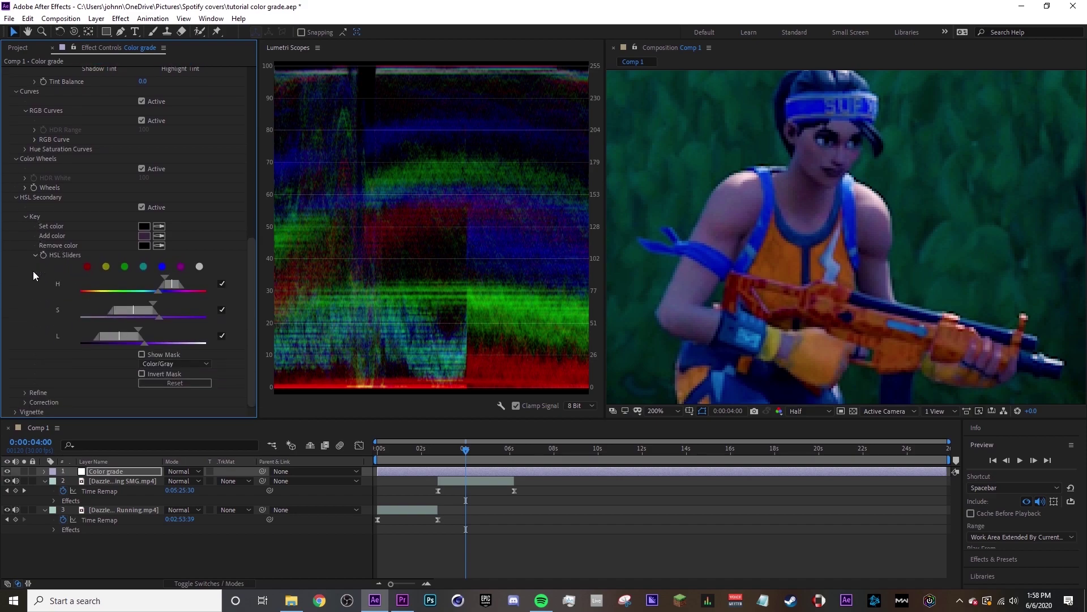
left_click(142, 354)
scroll(830, 246, "down", 1)
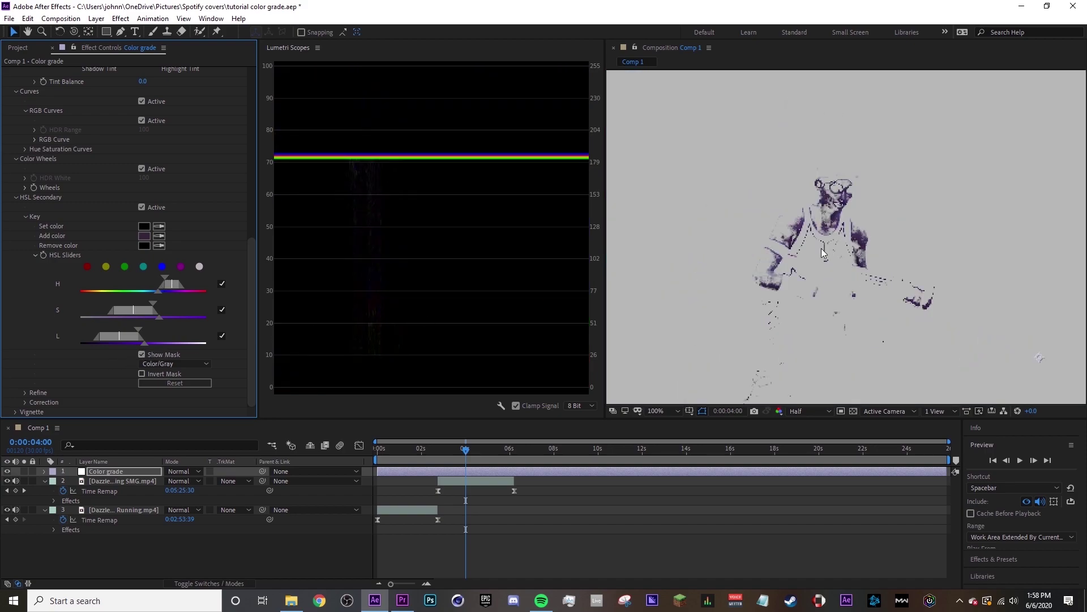
Widen the key's hue, saturation and luminance ranges so the mask covers more of the character's skin.
scroll(821, 248, "up", 1)
left_click_drag(753, 290, 793, 269)
left_click_drag(148, 344, 145, 277)
scroll(793, 235, "down", 2)
scroll(827, 230, "up", 1)
scroll(850, 231, "down", 1)
left_click_drag(903, 248, 823, 202)
scroll(823, 203, "down", 1)
scroll(822, 203, "up", 1)
left_click_drag(169, 309, 161, 300)
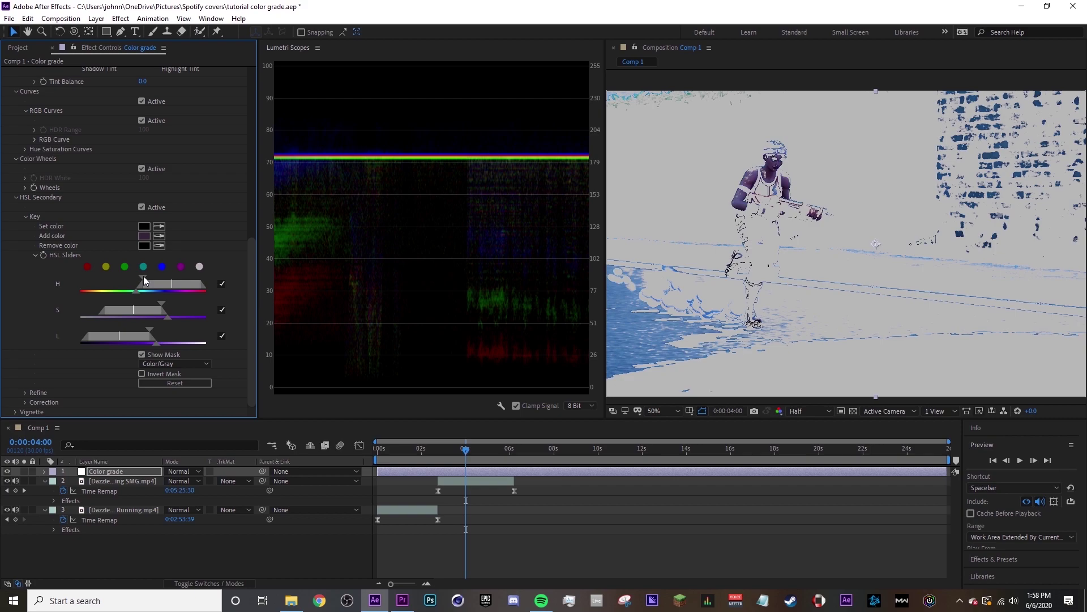
Switch the mask display off and on to compare the keyed area with the graded image.
left_click(151, 355)
left_click(142, 355)
left_click(142, 354)
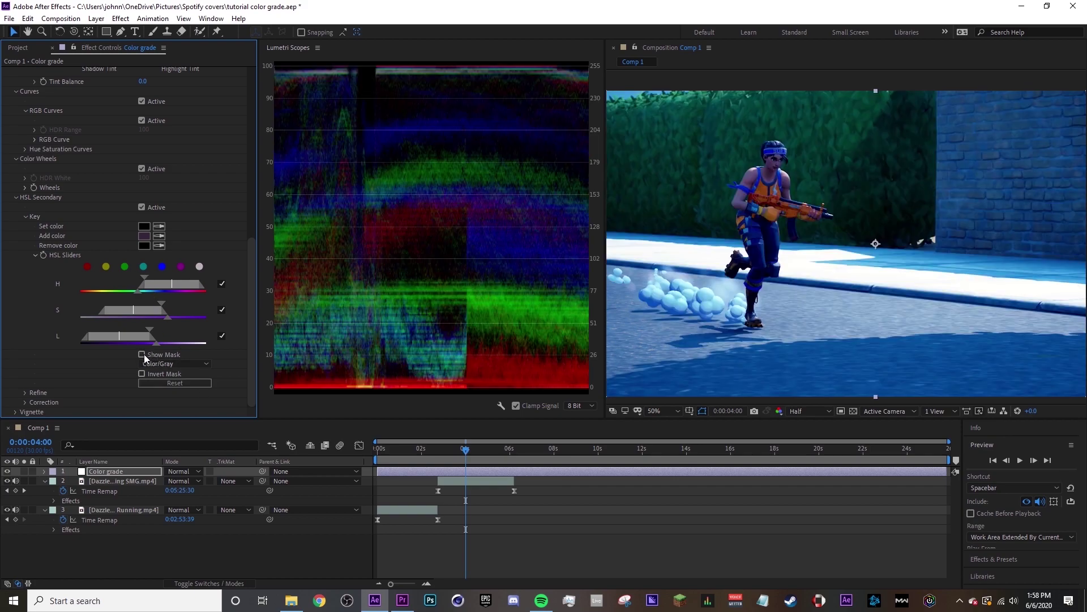
left_click(142, 354)
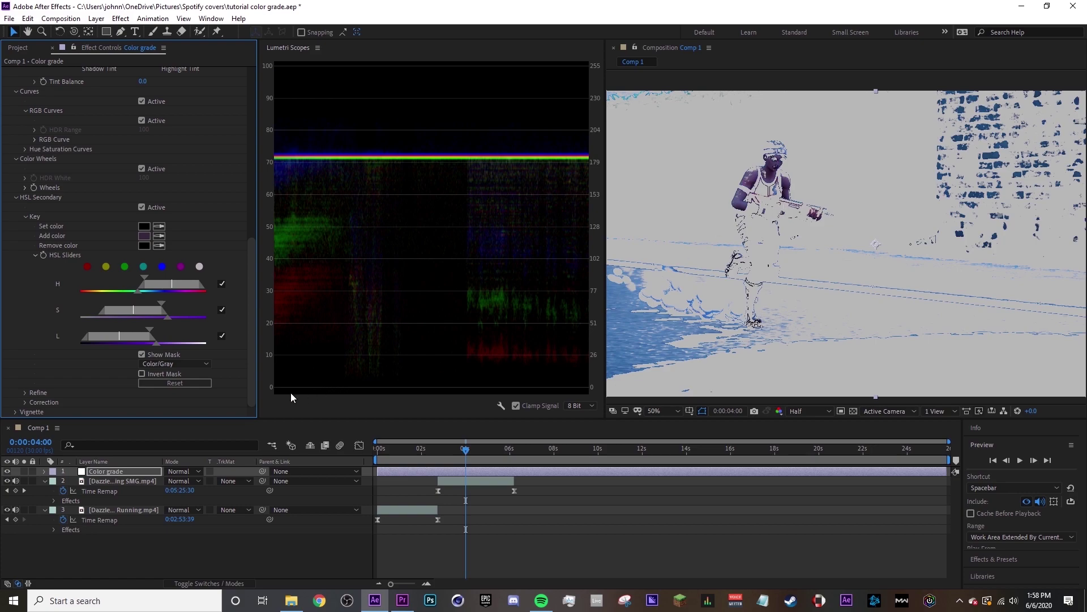
Refine the HSL Secondary mask with Denoise 15 and Blur 4.5.
left_click(26, 392)
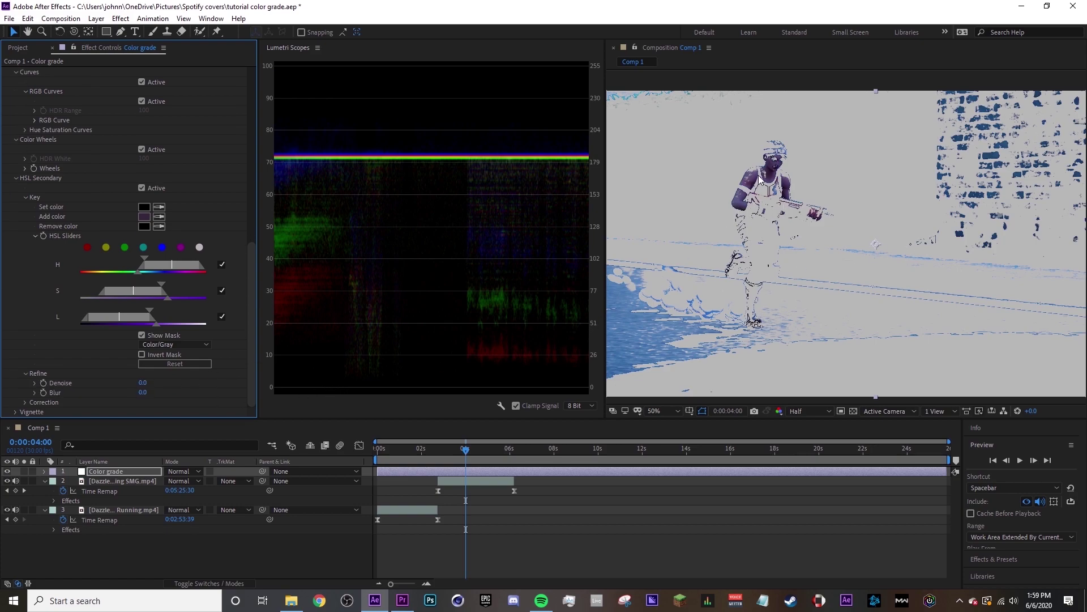
scroll(732, 186, "up", 2)
scroll(634, 145, "down", 2)
scroll(757, 189, "up", 2)
scroll(764, 194, "down", 2)
left_click_drag(143, 383, 156, 389)
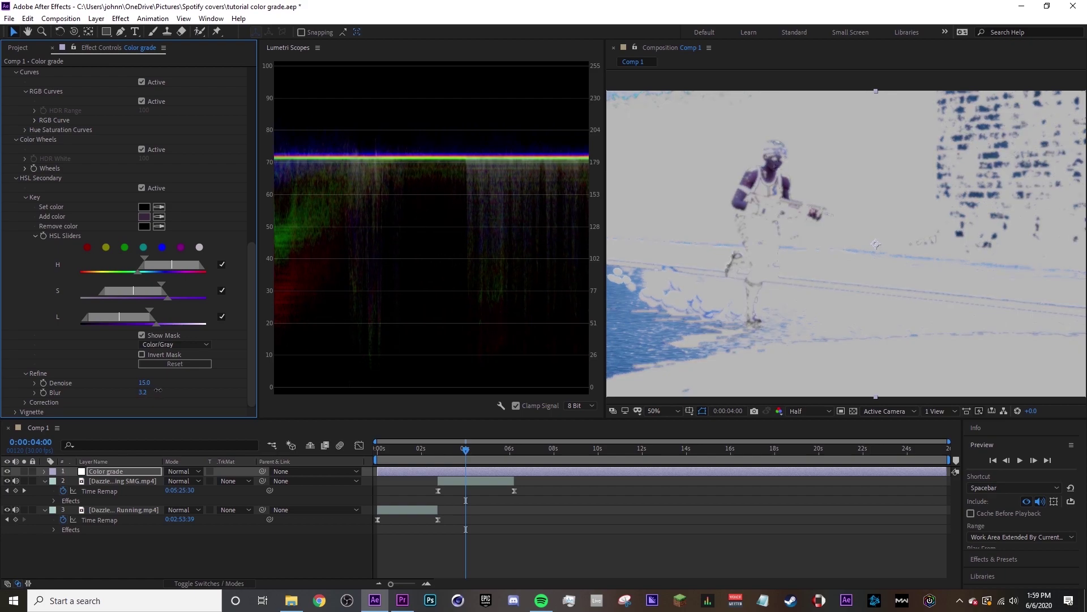
mouse_move(162, 390)
left_mouse_down()
mouse_move(179, 387)
mouse_move(170, 394)
left_mouse_up()
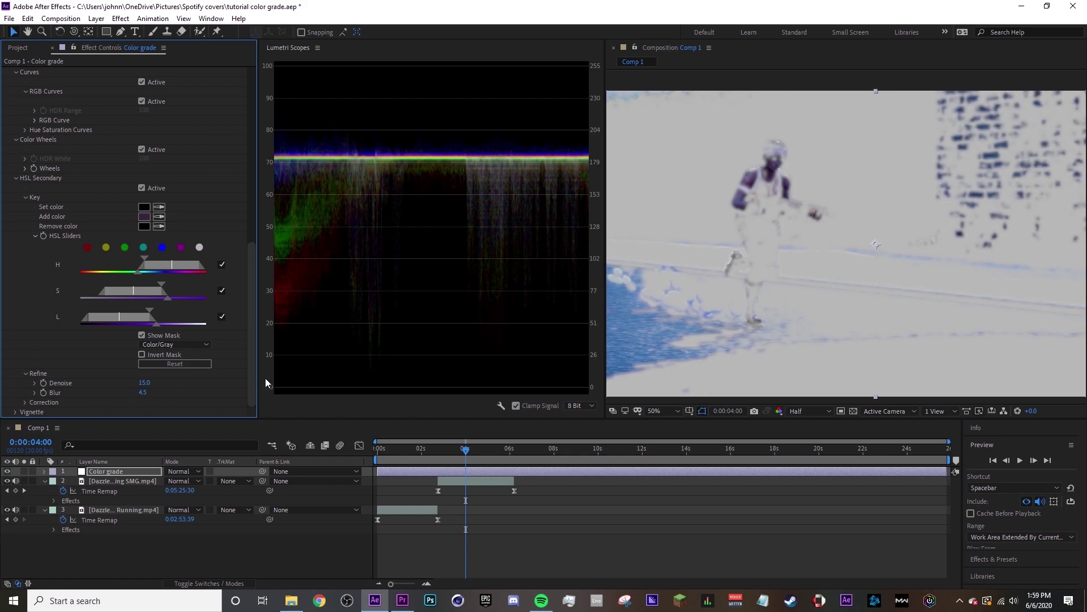
scroll(750, 306, "up", 1)
scroll(750, 306, "down", 1)
Shift the HSL Secondary correction color wheel slightly toward orange to warm the keyed skin tones.
left_click(24, 403)
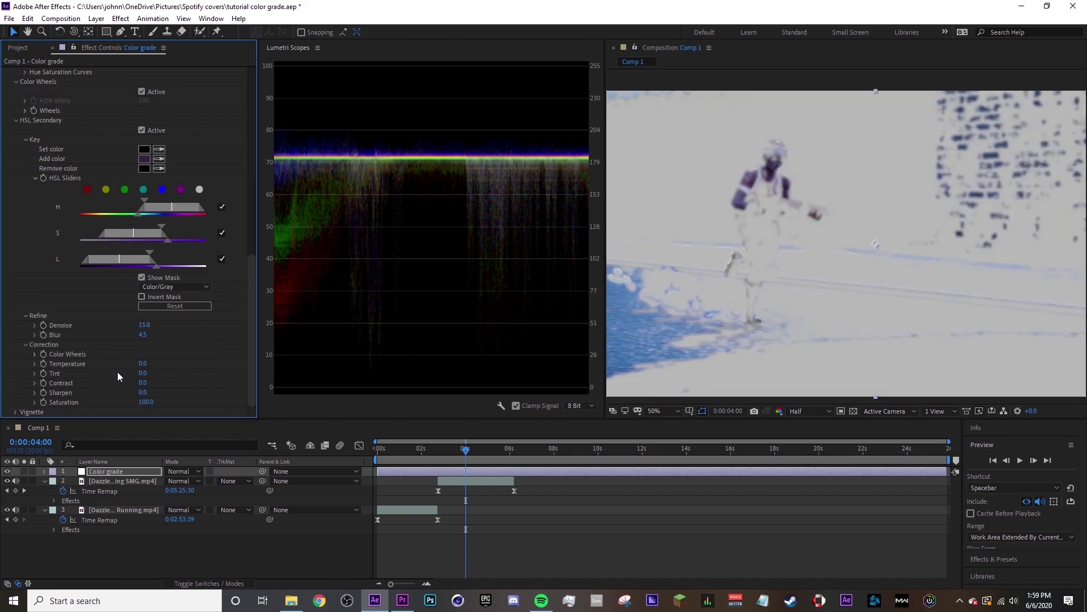
left_click(35, 354)
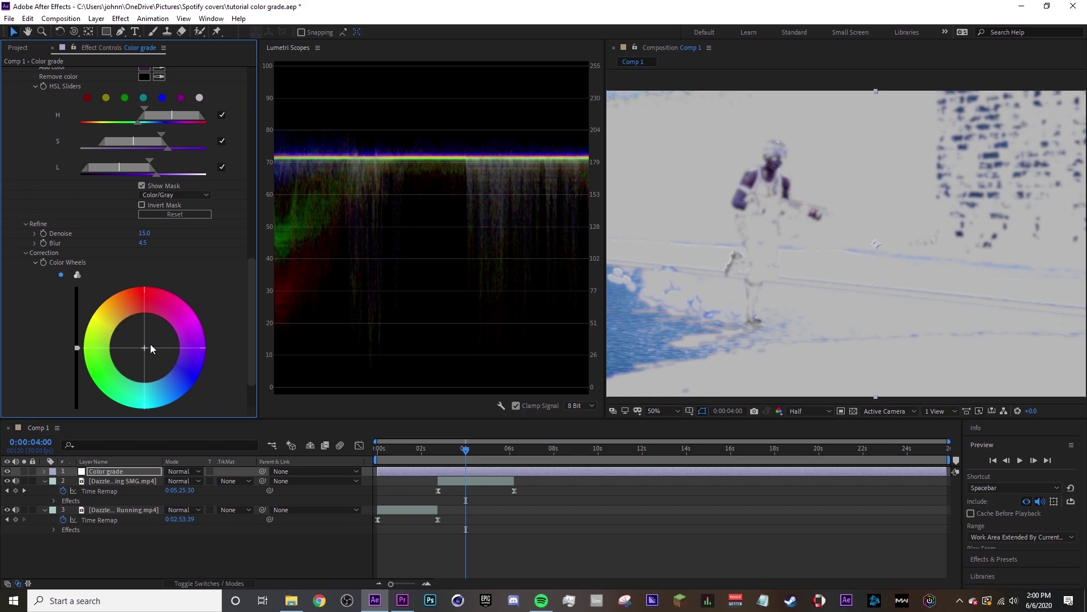
left_click_drag(145, 349, 134, 332)
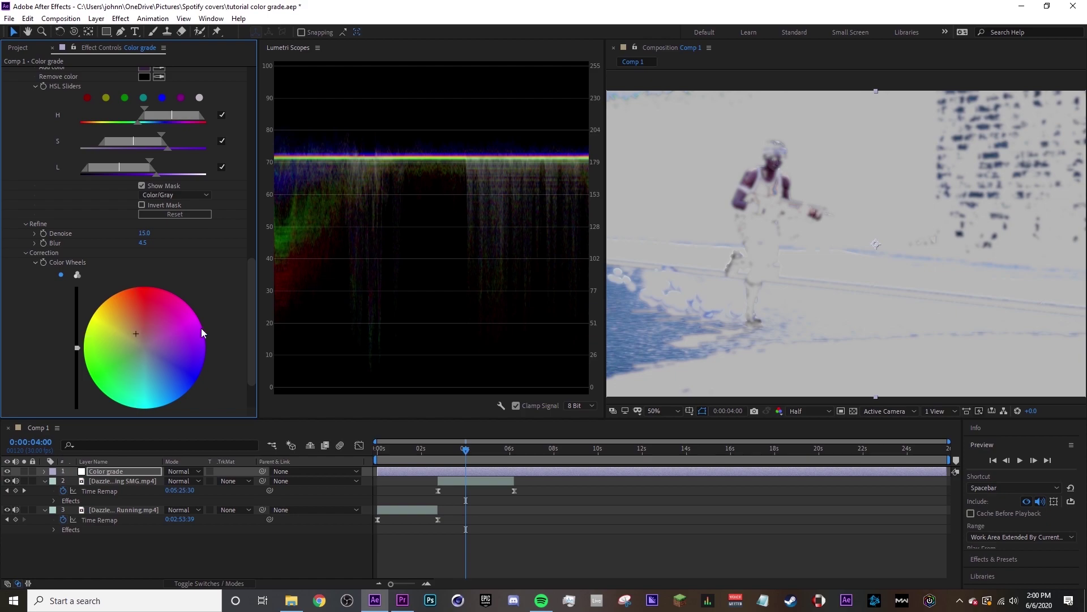
Set the HSL Secondary correction's Saturation to 91.
scroll(202, 328, "down", 2)
left_click_drag(146, 407, 189, 403)
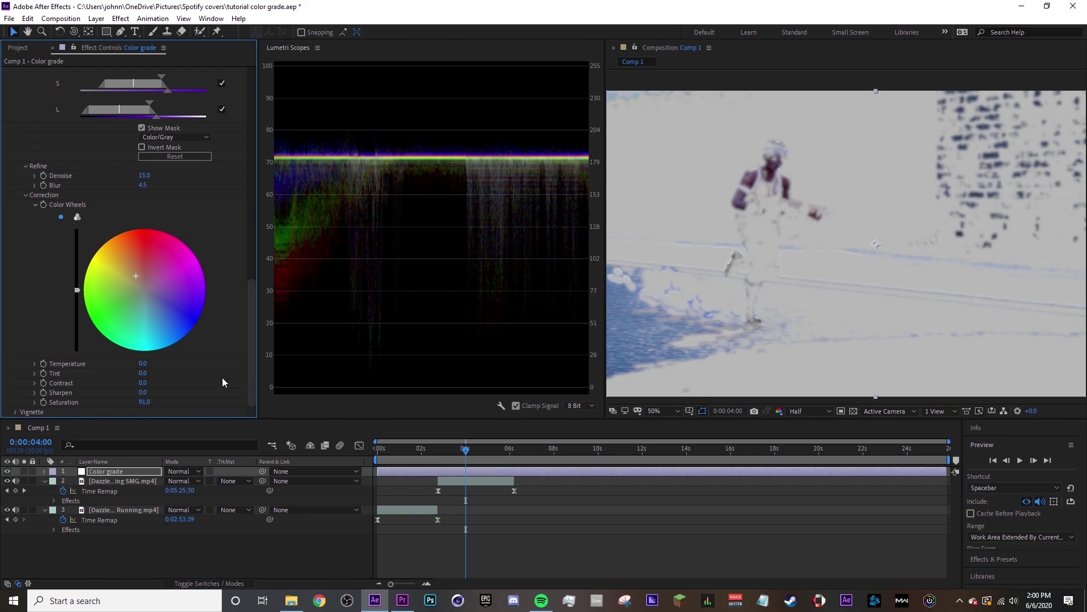
left_click(145, 405)
Move the current time to 0:00:01:26, try narrowing the HSL key's saturation range, and undo that change.
left_click_drag(465, 449, 420, 452)
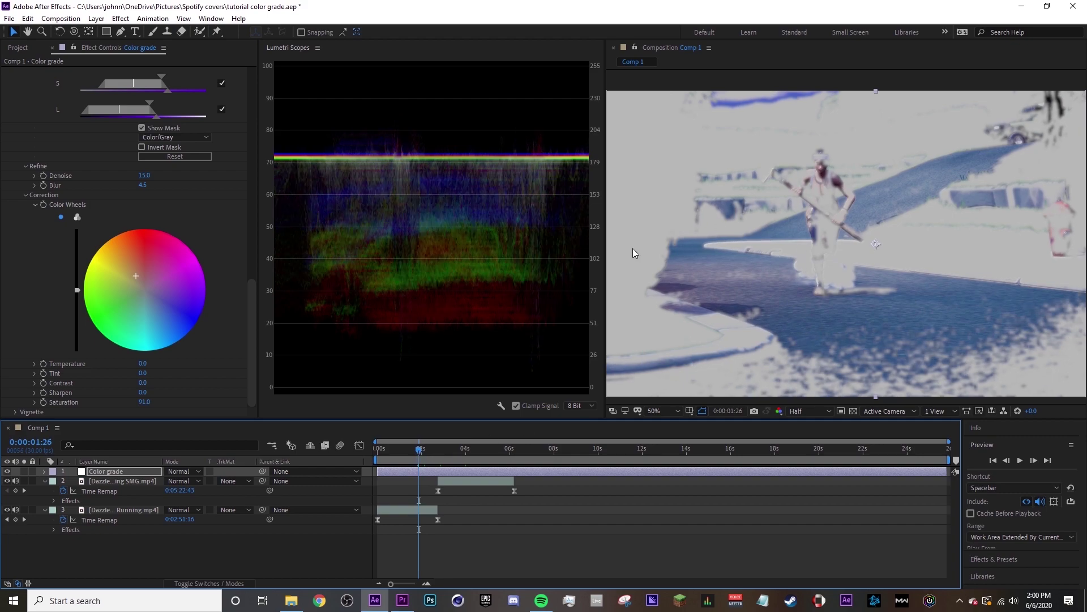
scroll(185, 261, "up", 3)
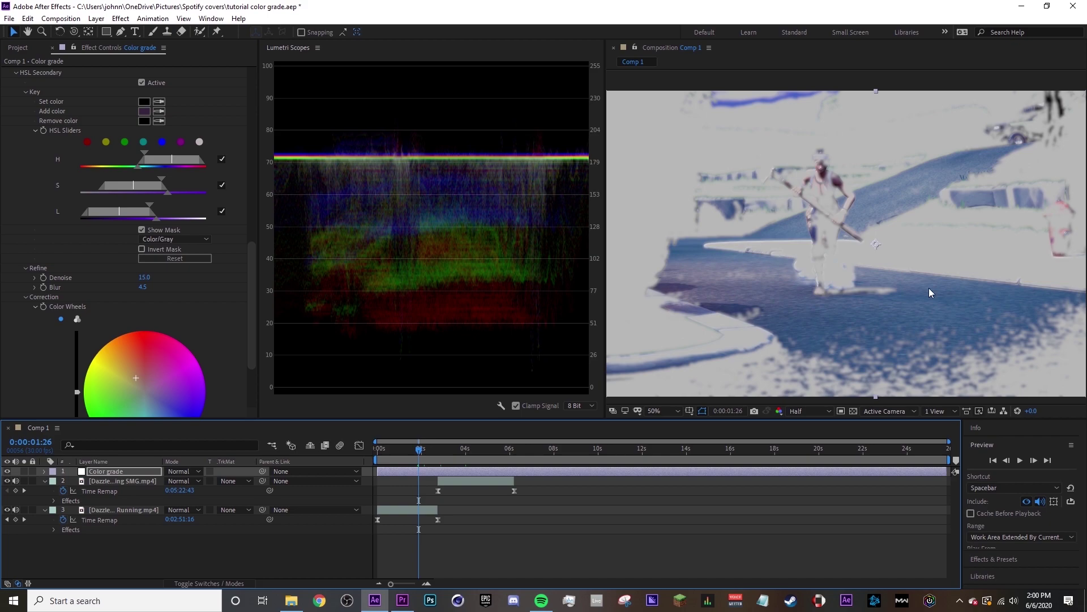
left_click_drag(163, 180, 145, 179)
key("ctrl+z")
Hide the mask and add skin tones sampled from both of the character's arms to the HSL key.
left_click(142, 230)
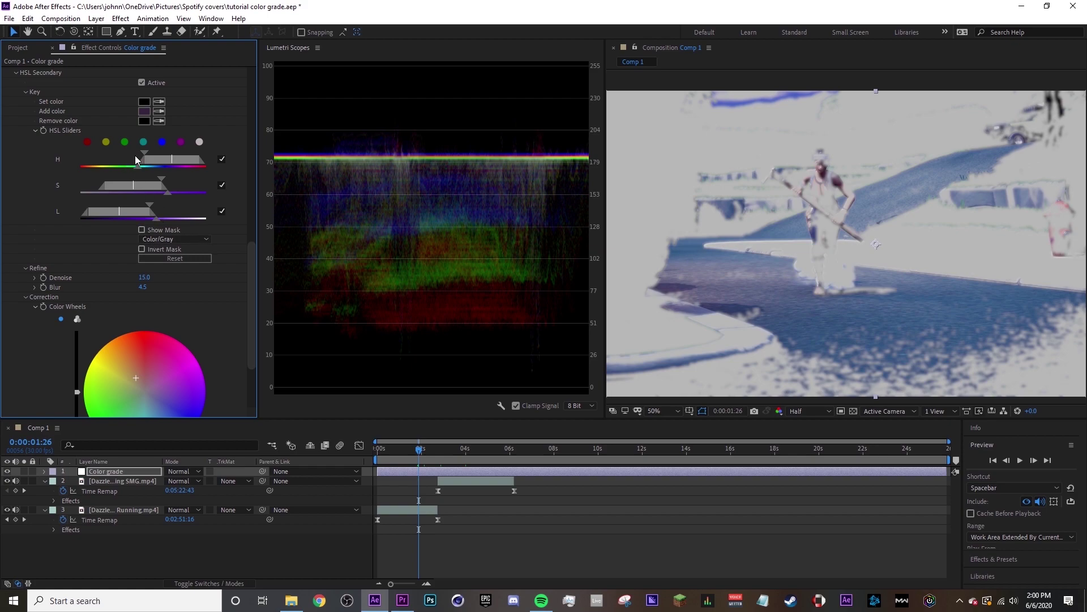
key("space")
scroll(723, 215, "up", 1)
left_click_drag(788, 211, 746, 234)
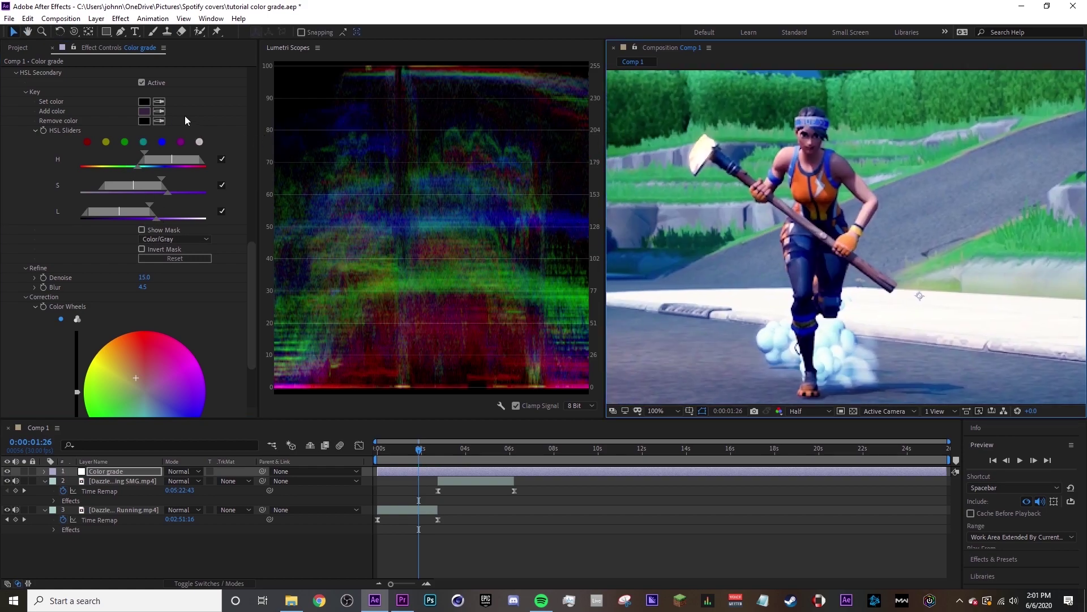
left_click(159, 111)
left_click(865, 215)
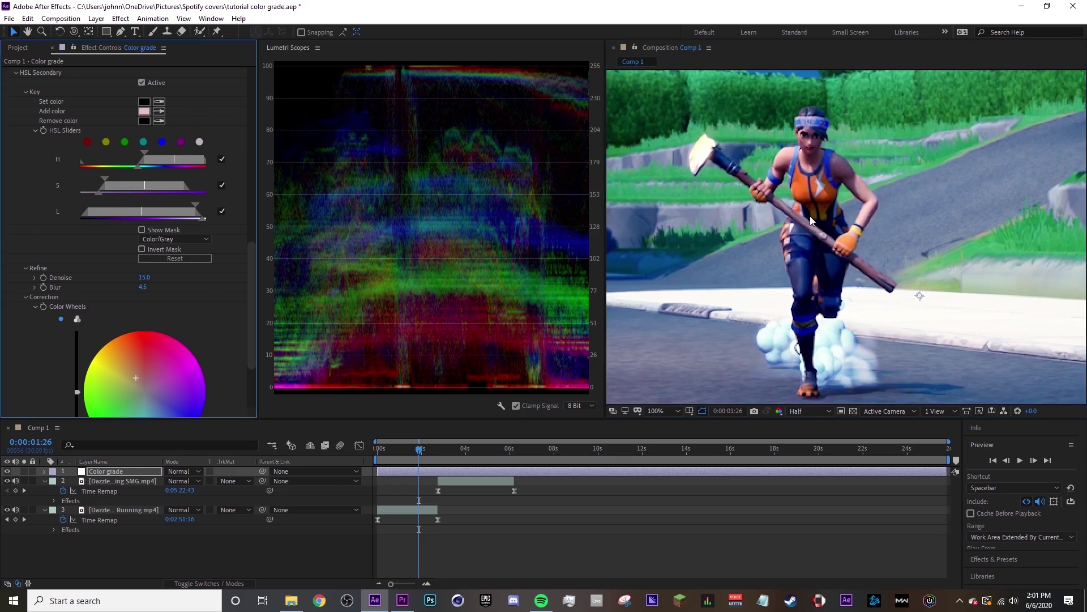
left_click(771, 186)
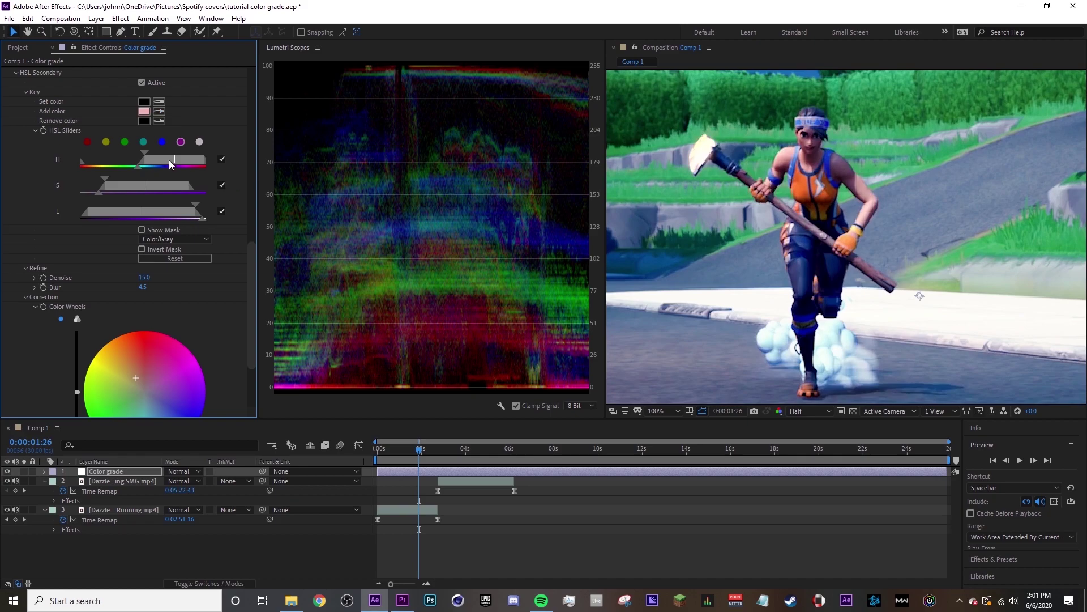
Show the HSL key's mask again and try adjusting the key's hue range.
left_click(141, 230)
key("comma")
key("comma")
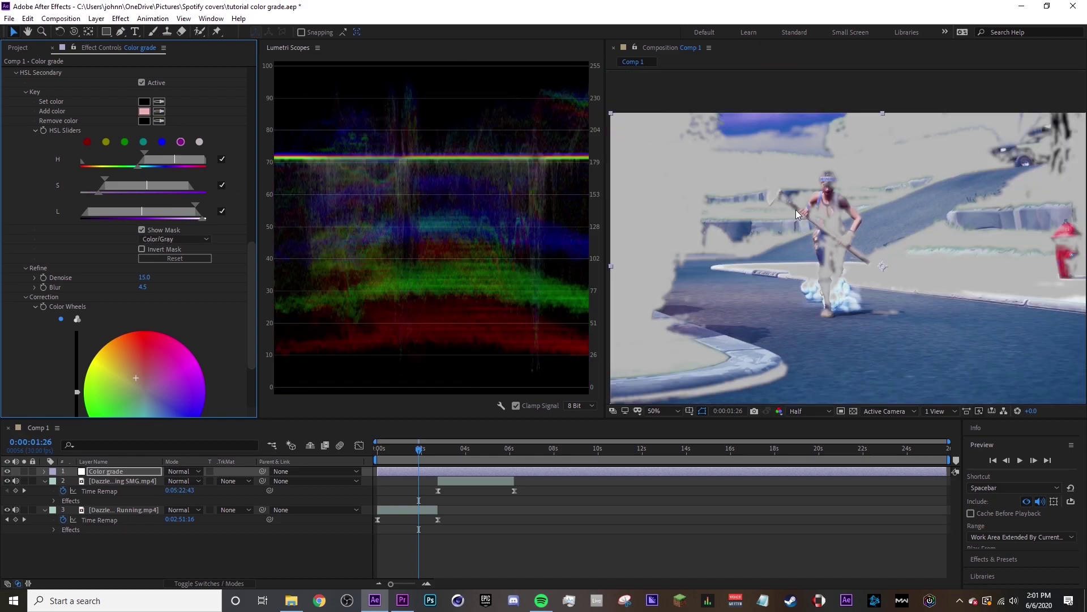
left_click_drag(787, 221, 798, 214)
left_click_drag(178, 159, 182, 156)
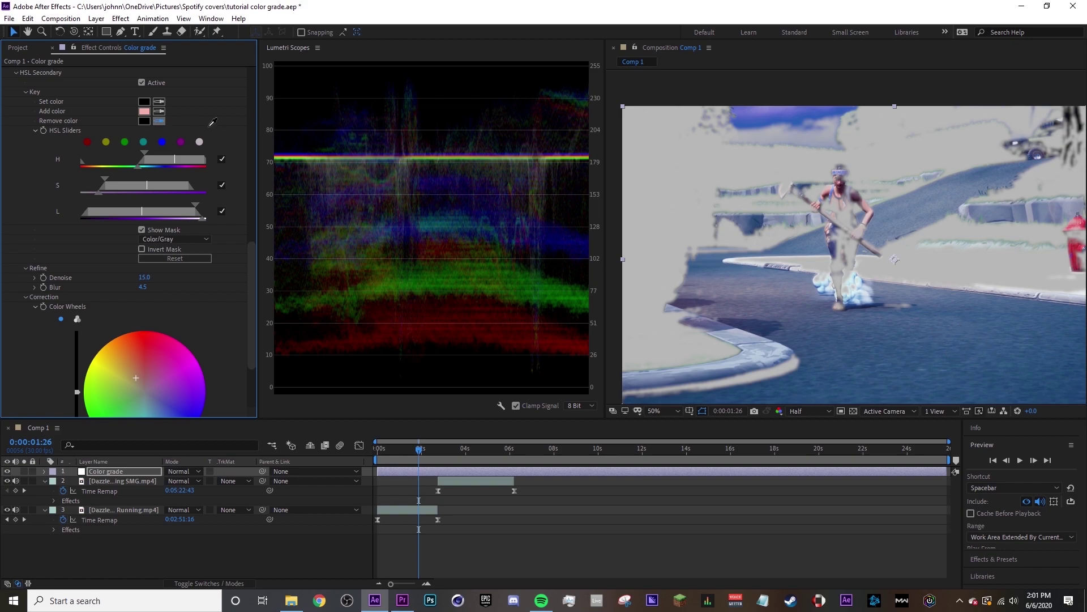
Sample the blue road as a color to remove from the HSL key and slightly widen the key's saturation range.
left_click(849, 326)
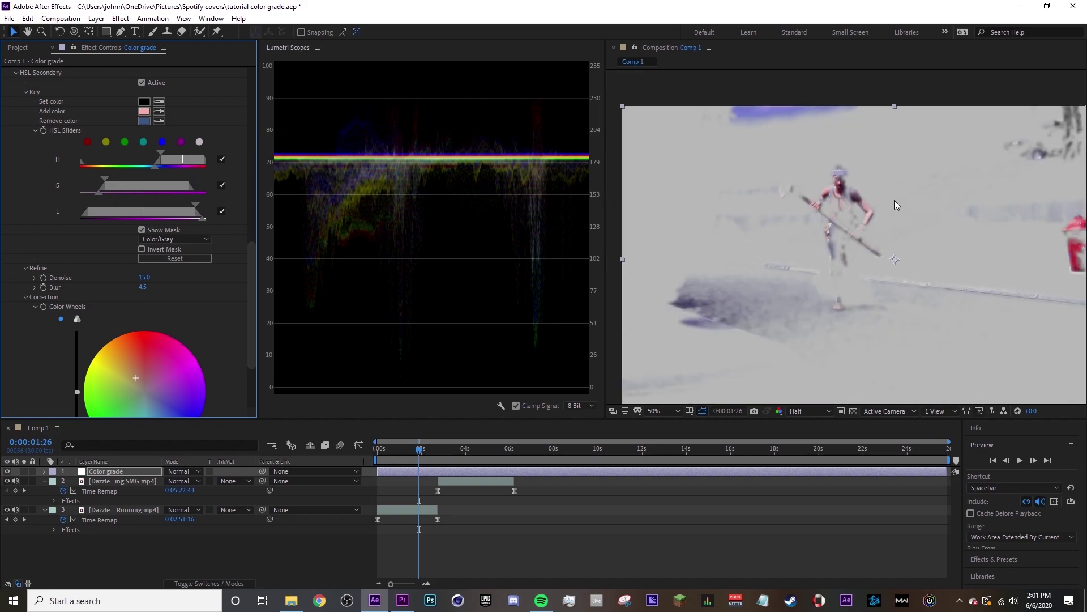
left_click_drag(875, 237, 845, 228)
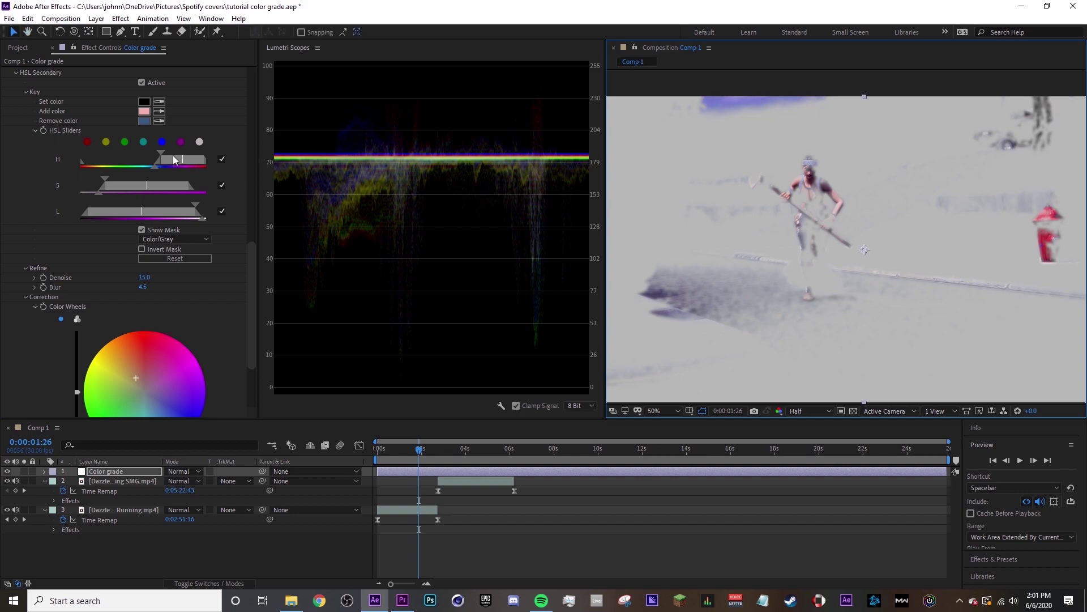
left_click_drag(156, 167, 100, 176)
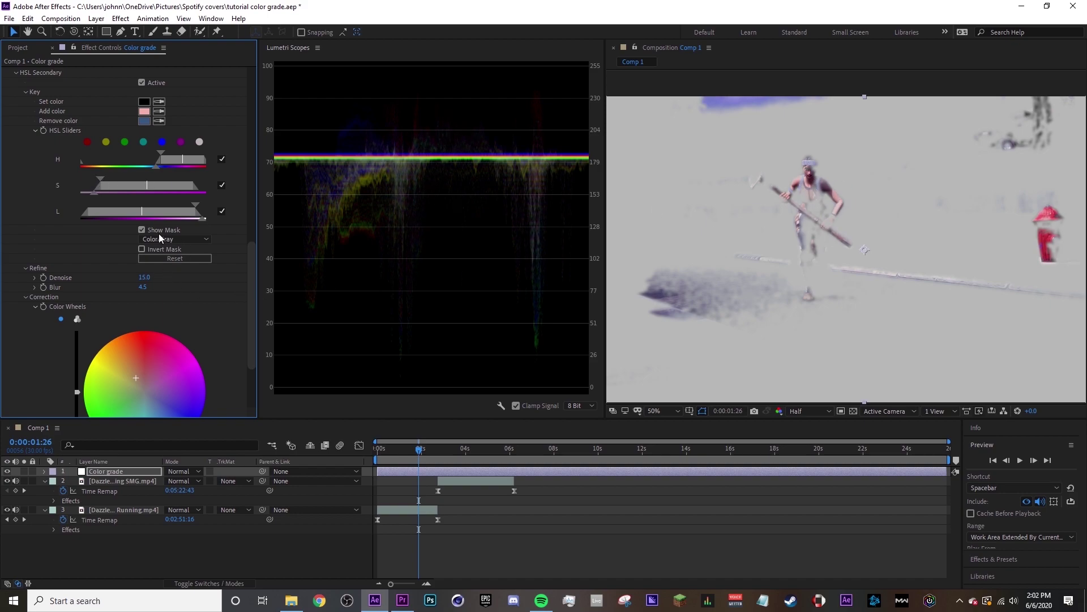
Hide the HSL Secondary mask and set the correction's Contrast to 6.
scroll(144, 229, "down", 2)
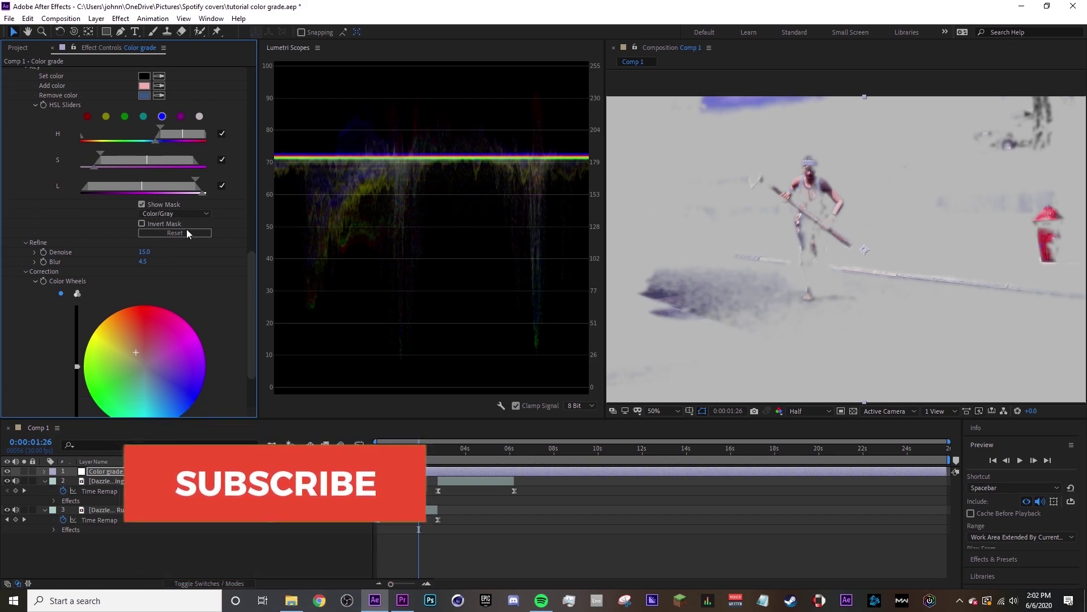
left_click(142, 204)
scroll(189, 265, "down", 3)
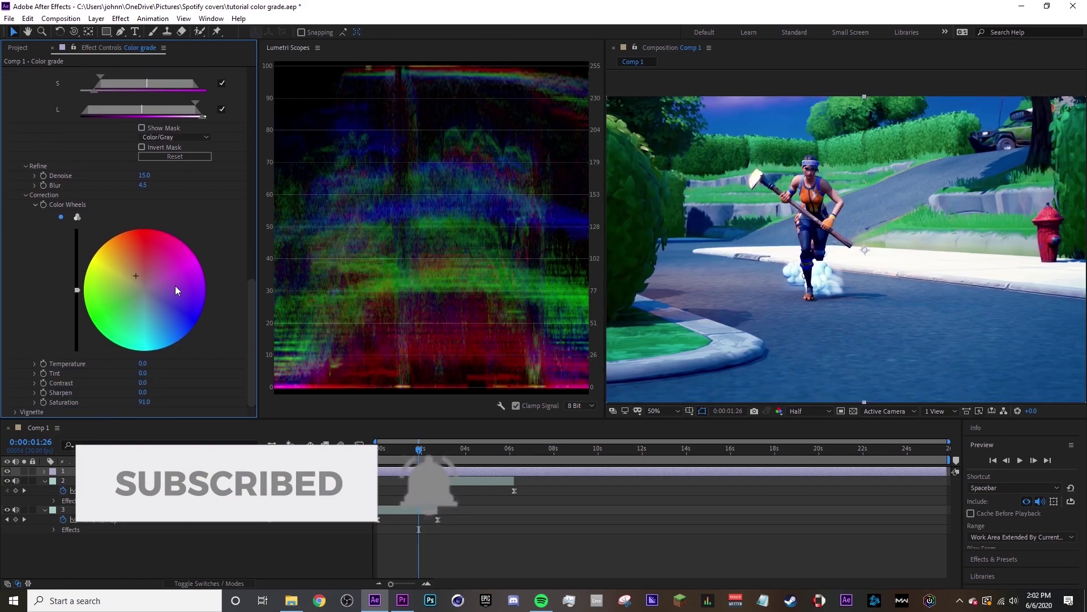
left_click_drag(143, 383, 18, 365)
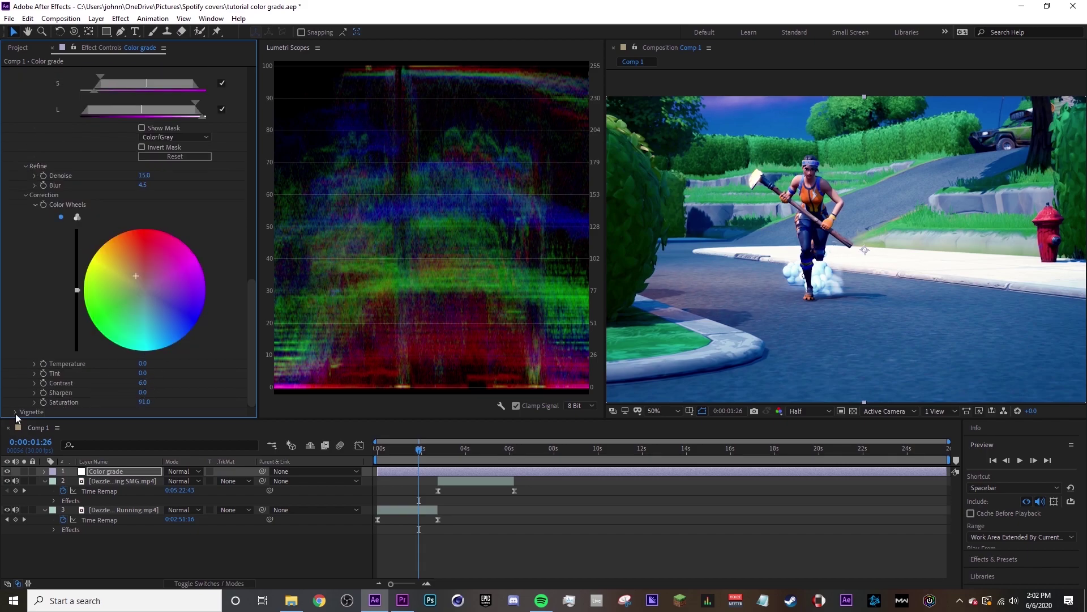
Fine-tune the Split Toning Shadow Tint toward blue in the Creative section of Lumetri Color.
scroll(64, 386, "up", 3)
left_click_drag(253, 317, 253, 214)
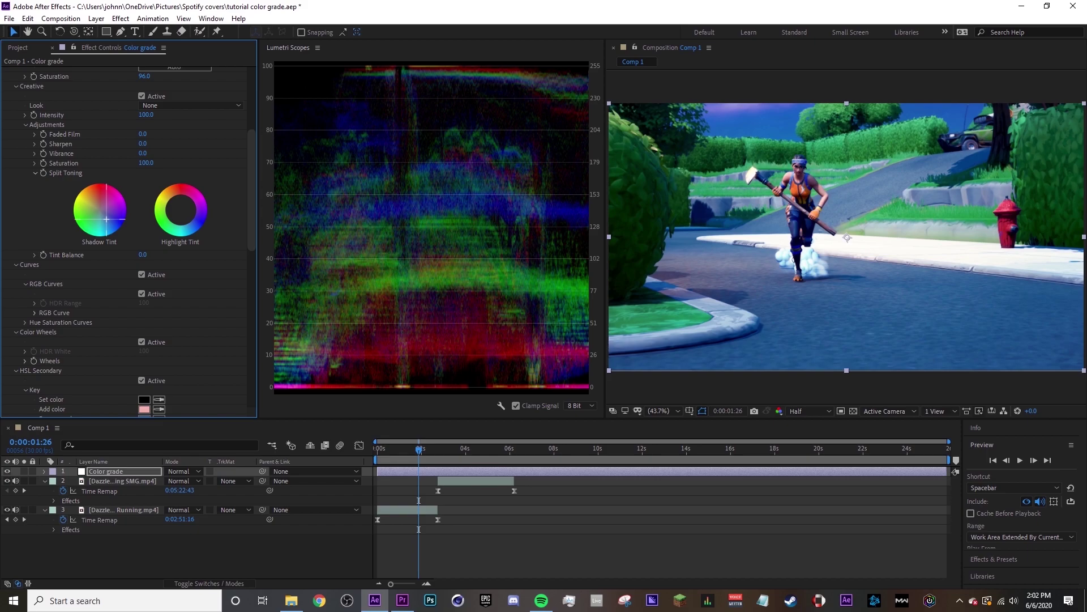
left_click_drag(106, 219, 106, 219)
In Lumetri Color's Basic Correction, set Whites to 14, Highlights to 14 and Saturation to 91.
scroll(109, 222, "up", 6)
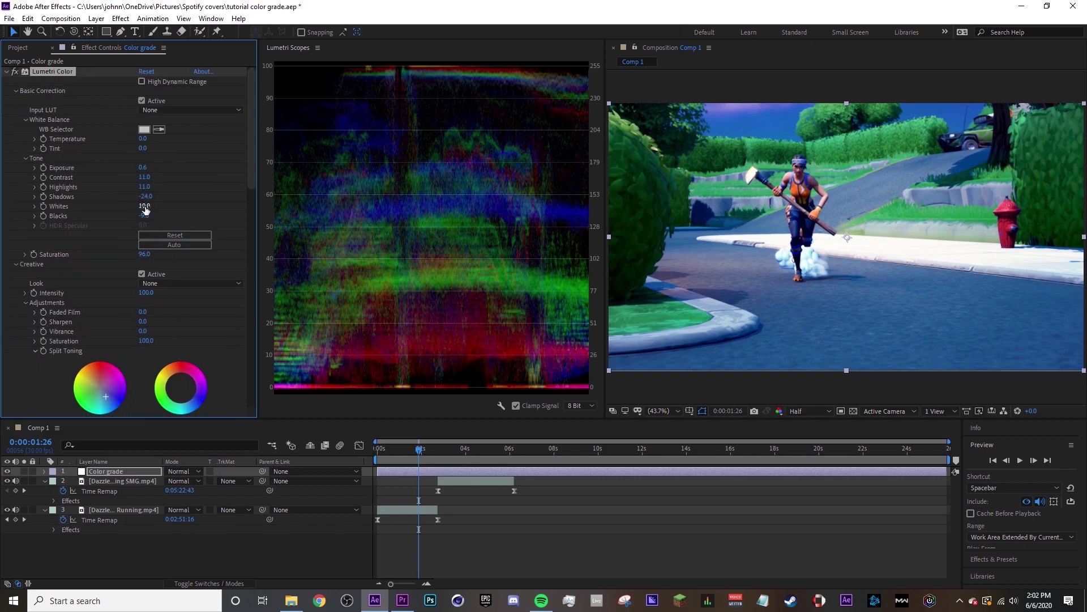
left_click_drag(145, 209, 150, 206)
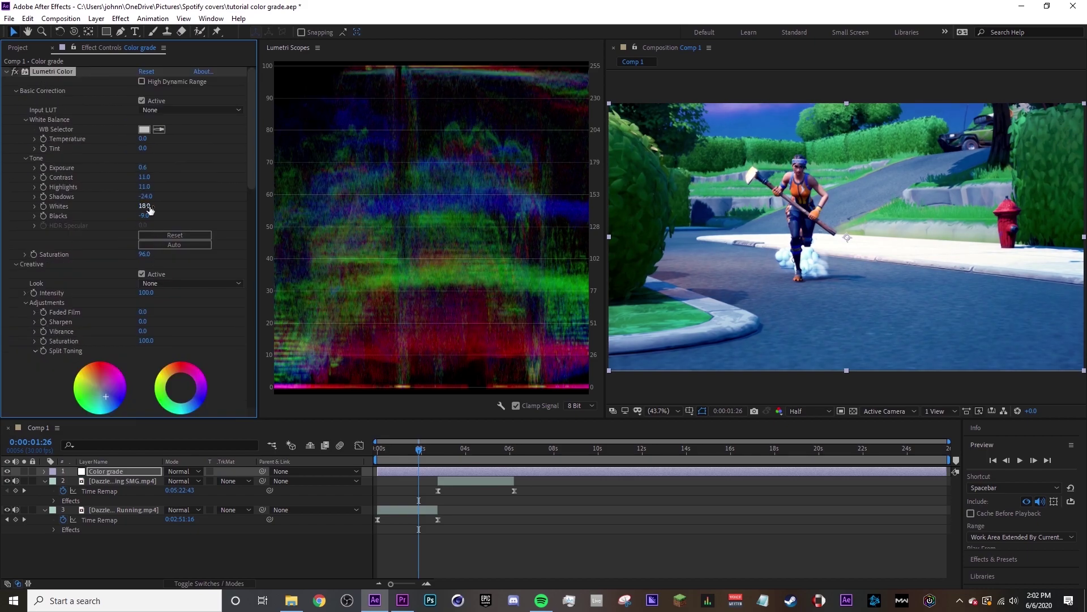
key("ctrl+z")
left_click_drag(143, 208, 144, 206)
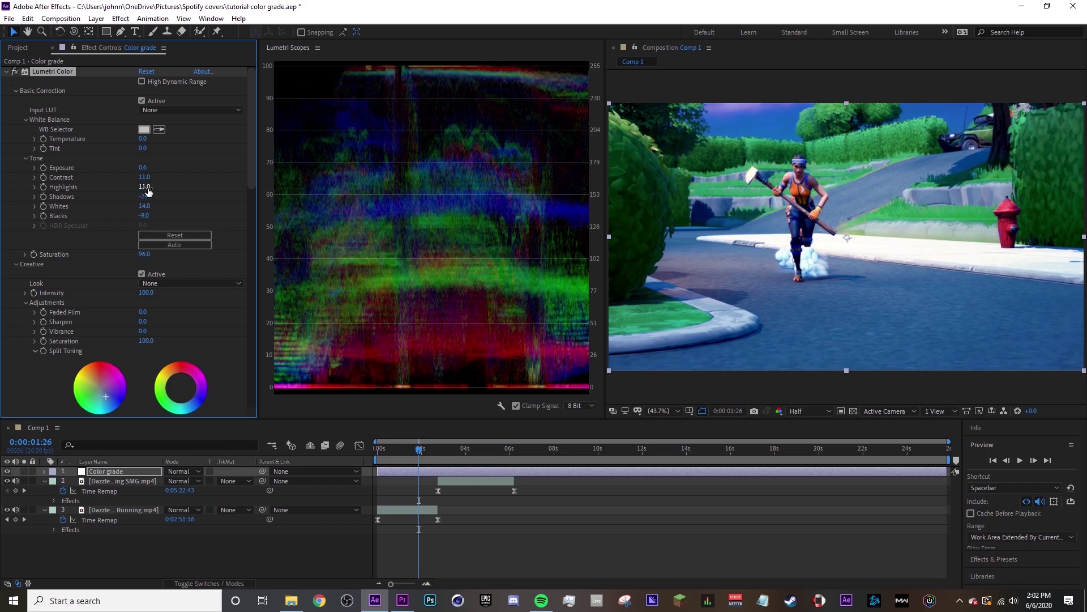
left_click_drag(146, 192, 148, 190)
scroll(179, 205, "down", 4)
left_click_drag(146, 158, 145, 157)
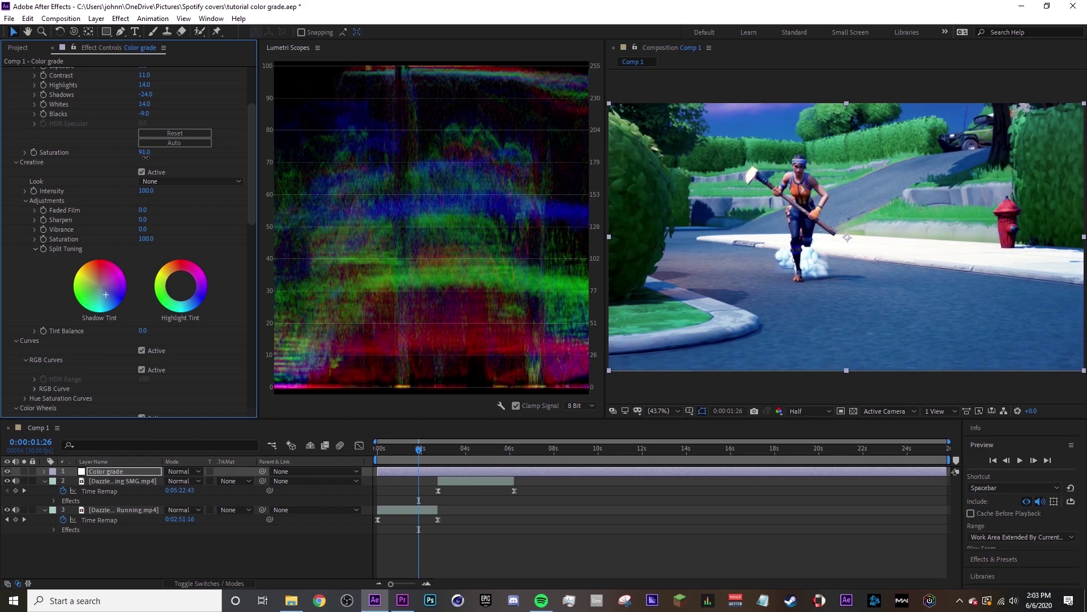
Collapse the Tone group and the Creative, Curves, Color Wheels, HSL Secondary and Vignette sections of Lumetri Color.
scroll(210, 237, "down", 3)
scroll(210, 236, "down", 12)
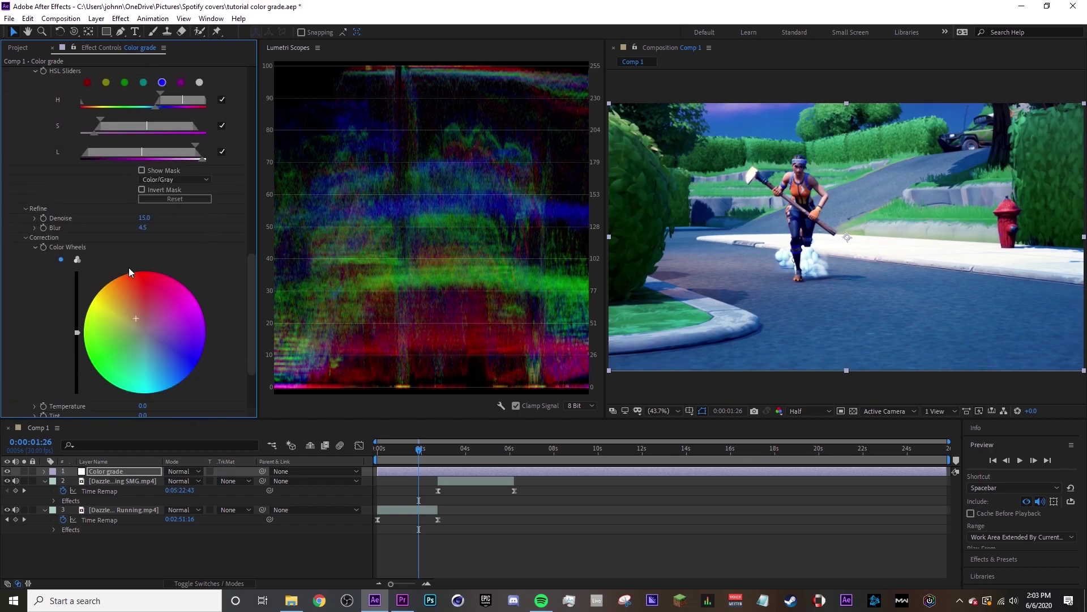
left_click(25, 209)
scroll(25, 219, "up", 10)
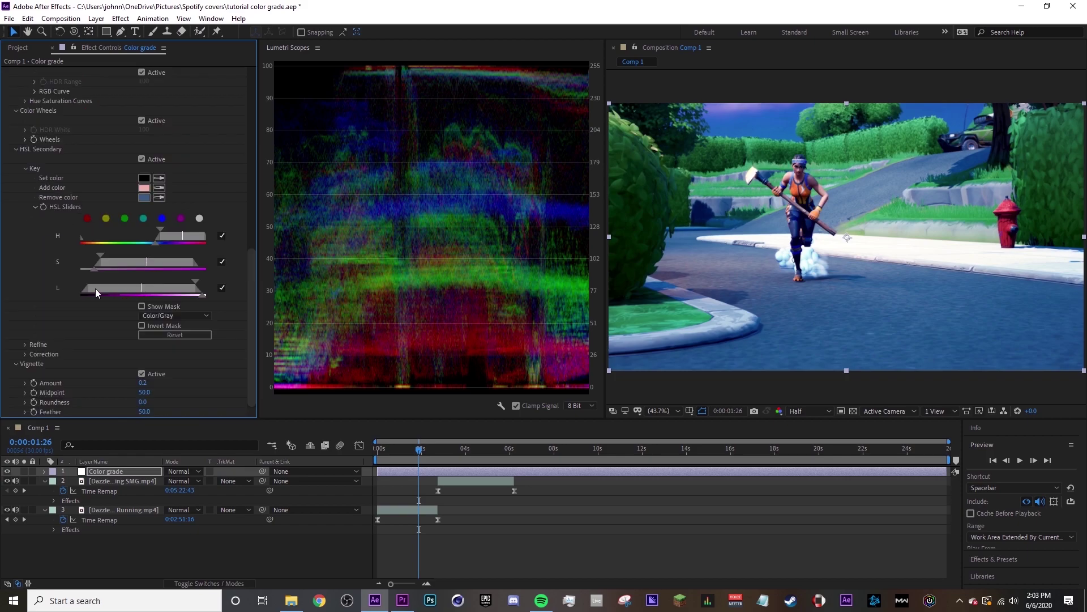
scroll(65, 263, "up", 1)
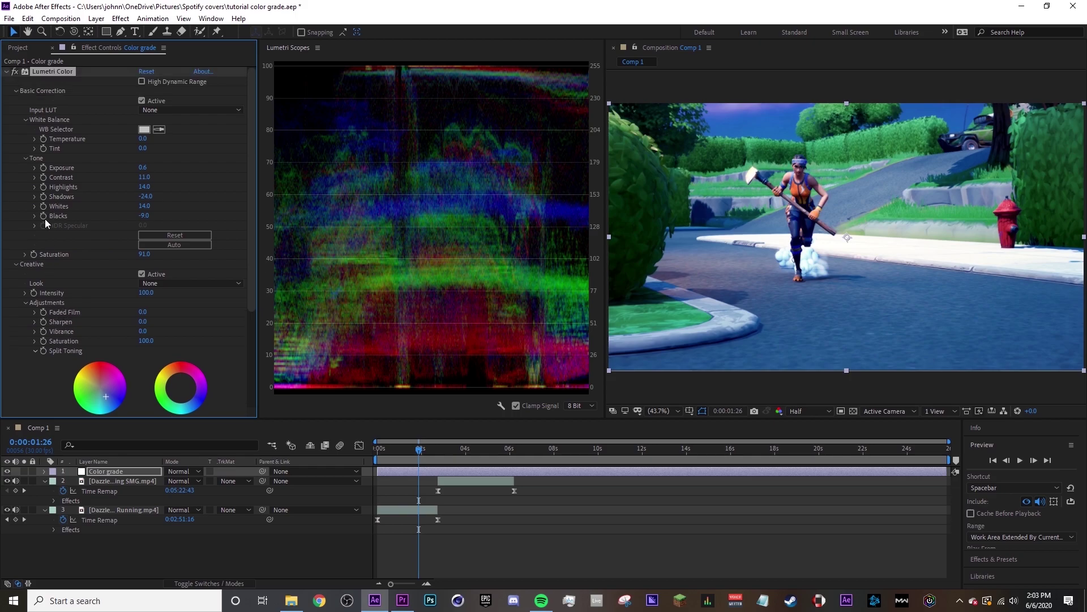
left_click(22, 158)
left_click(16, 178)
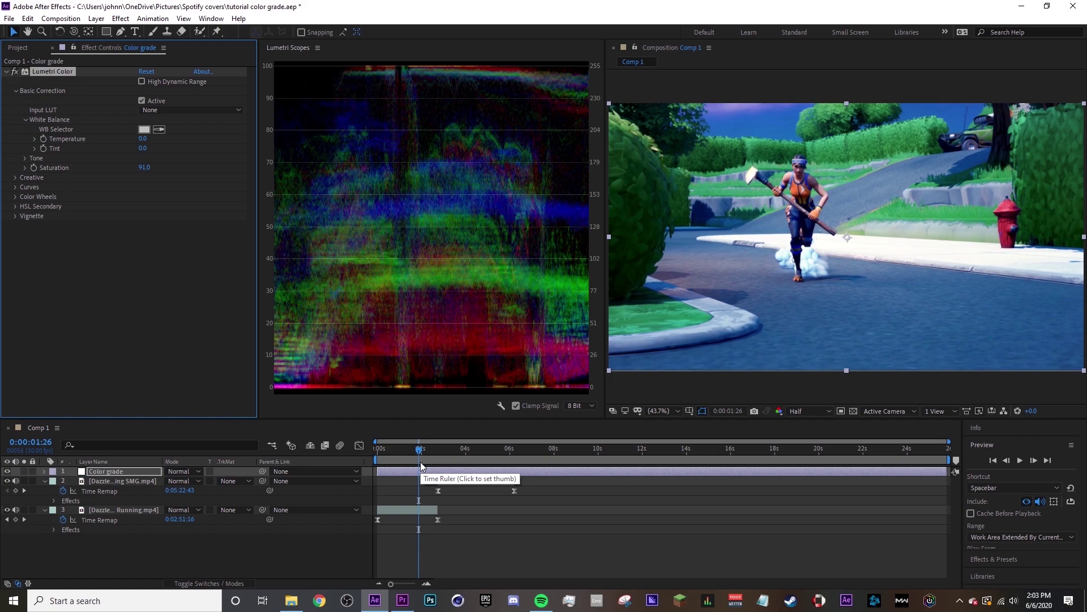
Apply Colorista IV to the Color grade layer and widen the effect controls so its HSL wheels and values show fully.
key("ctrl+space")
type("colorista")
key("Return")
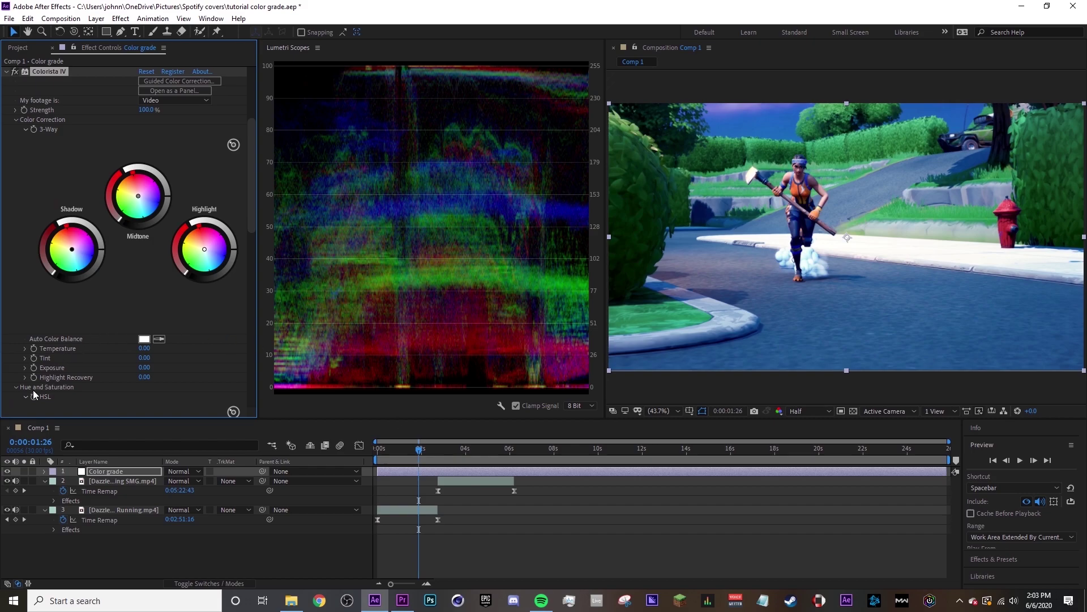
left_click(26, 396)
scroll(84, 369, "down", 4)
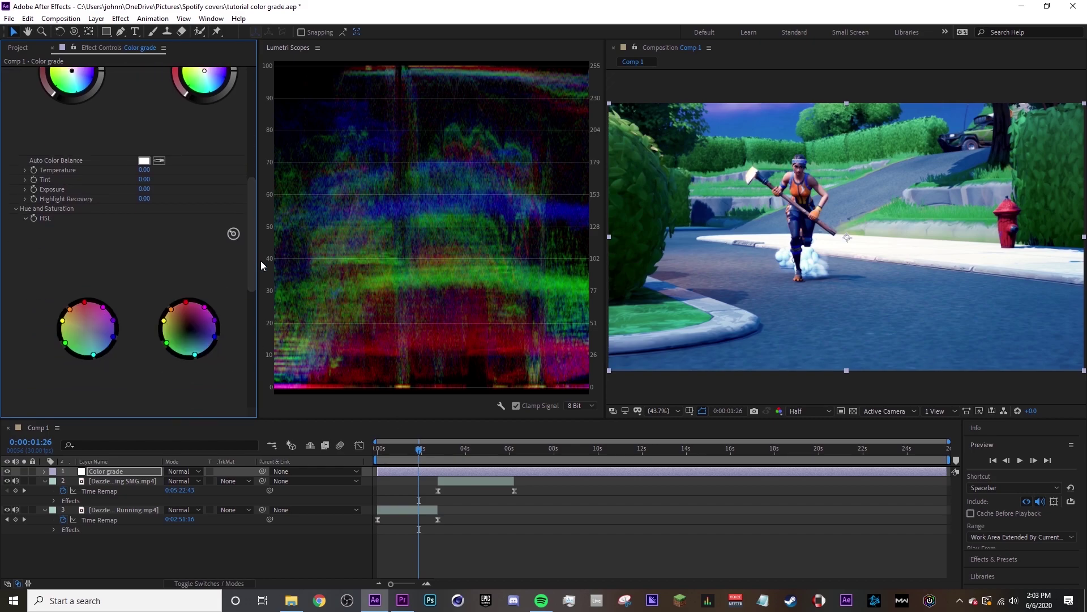
left_click_drag(260, 264, 352, 259)
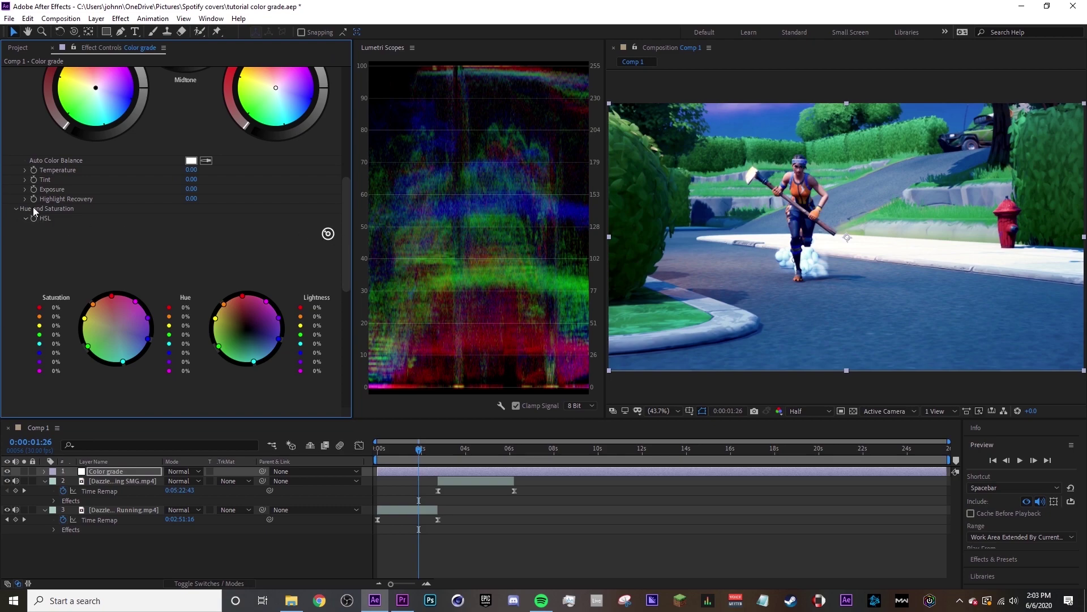
scroll(60, 236, "up", 1)
scroll(72, 266, "down", 4)
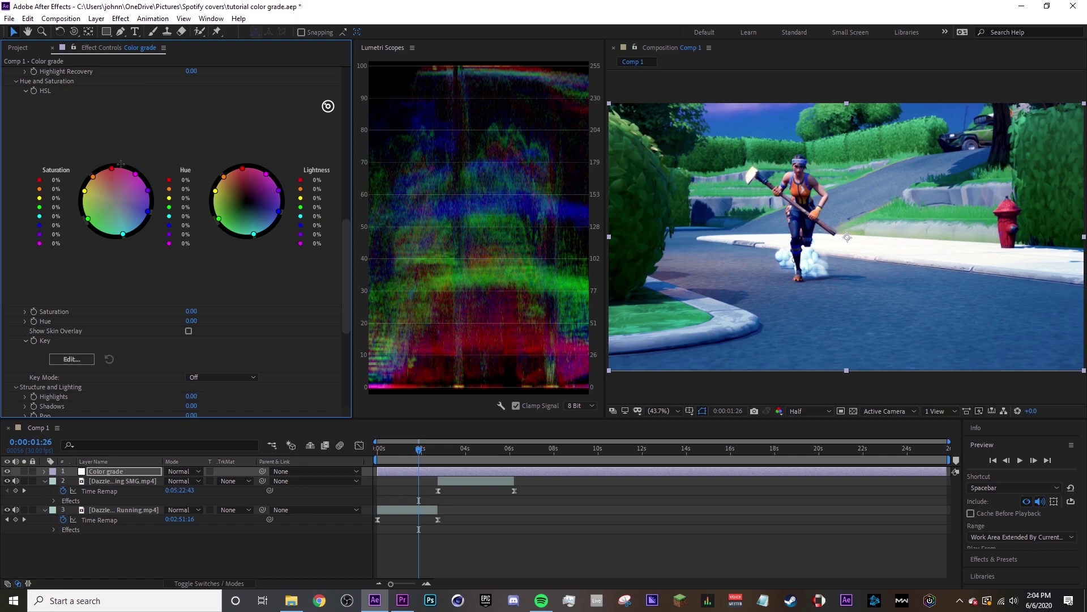
In Colorista's HSL wheel, set yellow to -48.3% saturation and +54.6% hue, and green to -86.3% saturation and -26.0% hue.
mouse_move(84, 191)
left_mouse_down()
mouse_move(109, 202)
mouse_move(99, 203)
left_mouse_up()
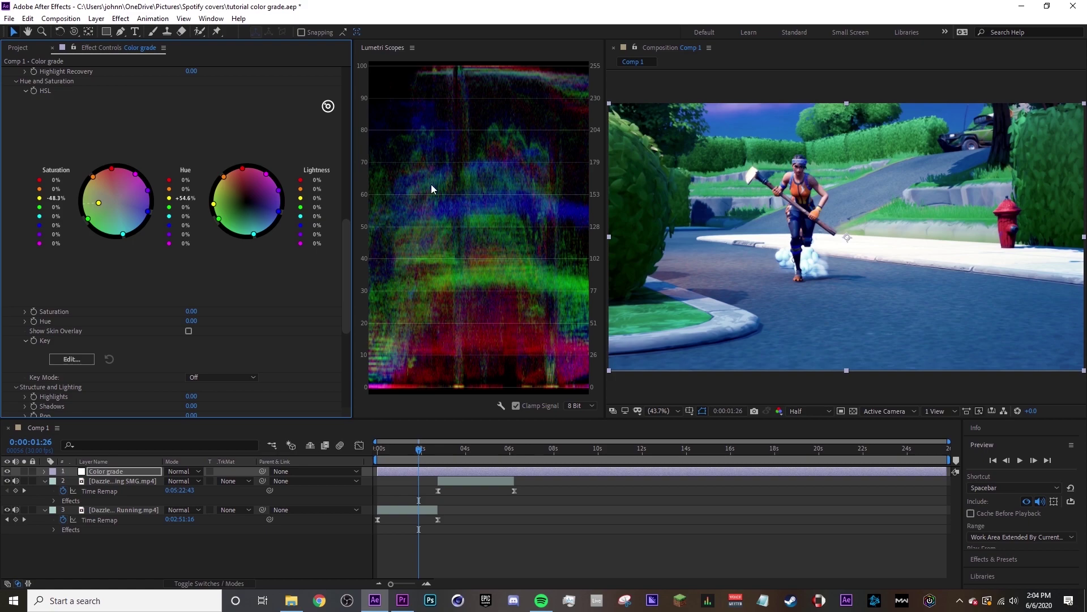
left_click_drag(88, 219, 113, 202)
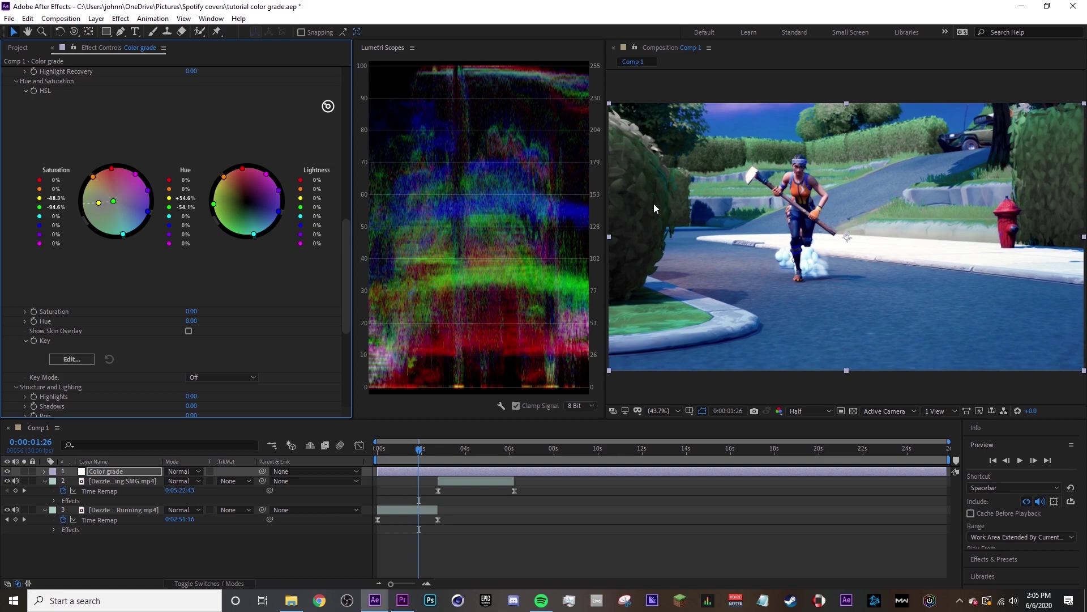
left_click_drag(113, 201, 111, 203)
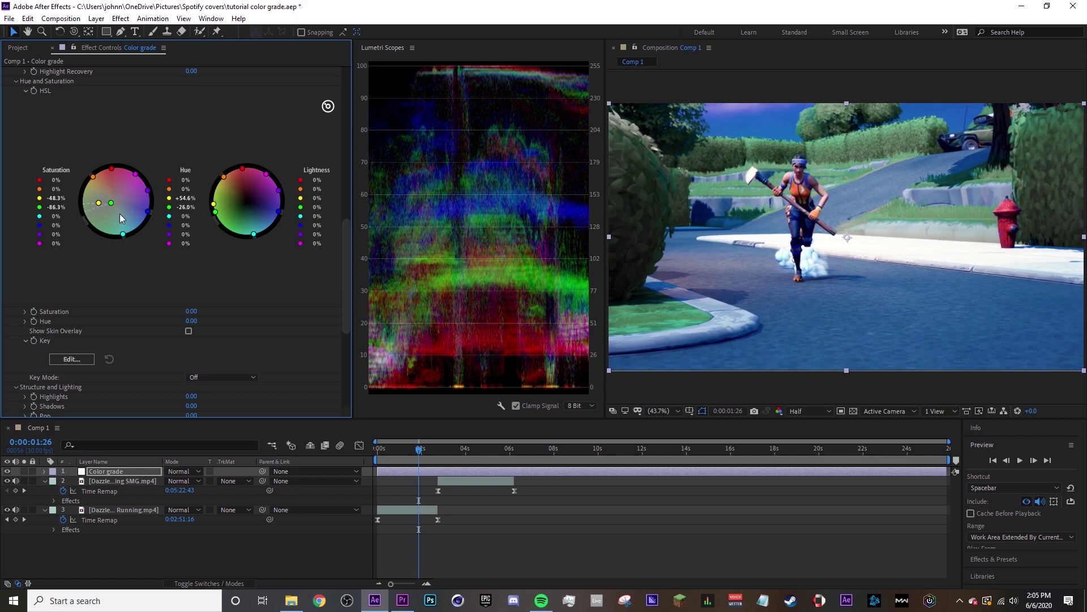
Try HSL saturation shifts of -63.9% for cyan, -17.2% for blue, -41.3% for purple and +27.5% for magenta.
left_click_drag(123, 234, 123, 229)
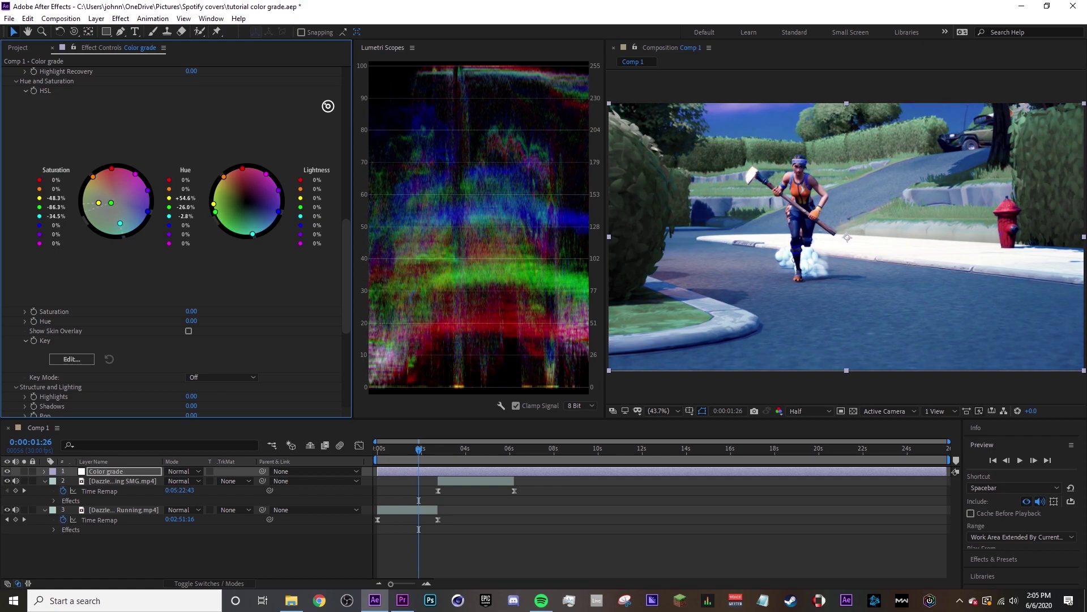
left_click_drag(121, 224, 142, 174)
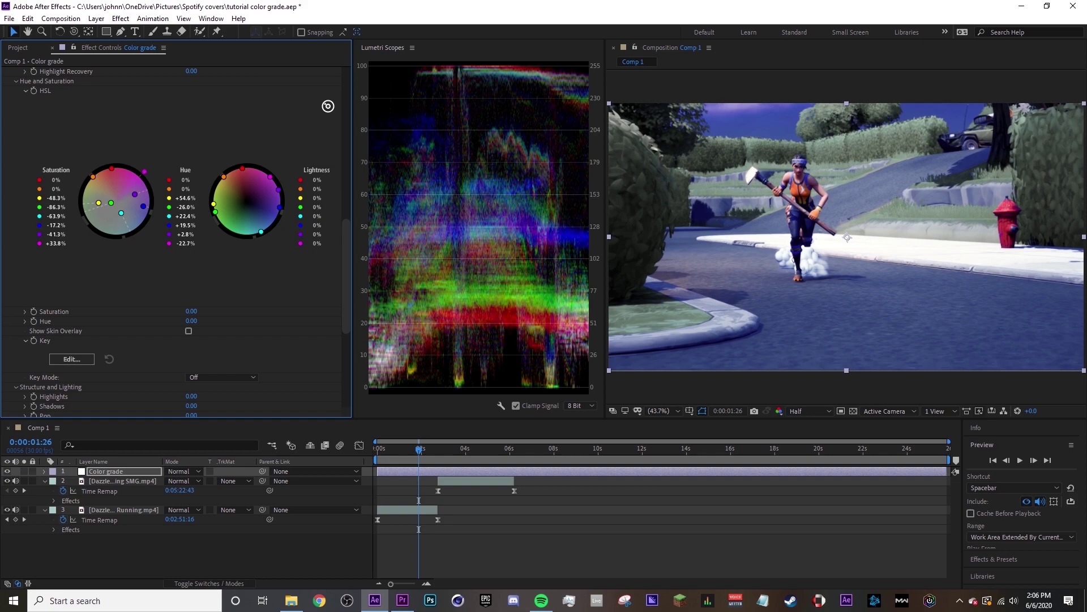
left_click_drag(141, 170, 141, 171)
Reset the magenta point, try shifting the orange point to -78.2% saturation and the red point outward, and reset both.
scroll(677, 168, "up", 4)
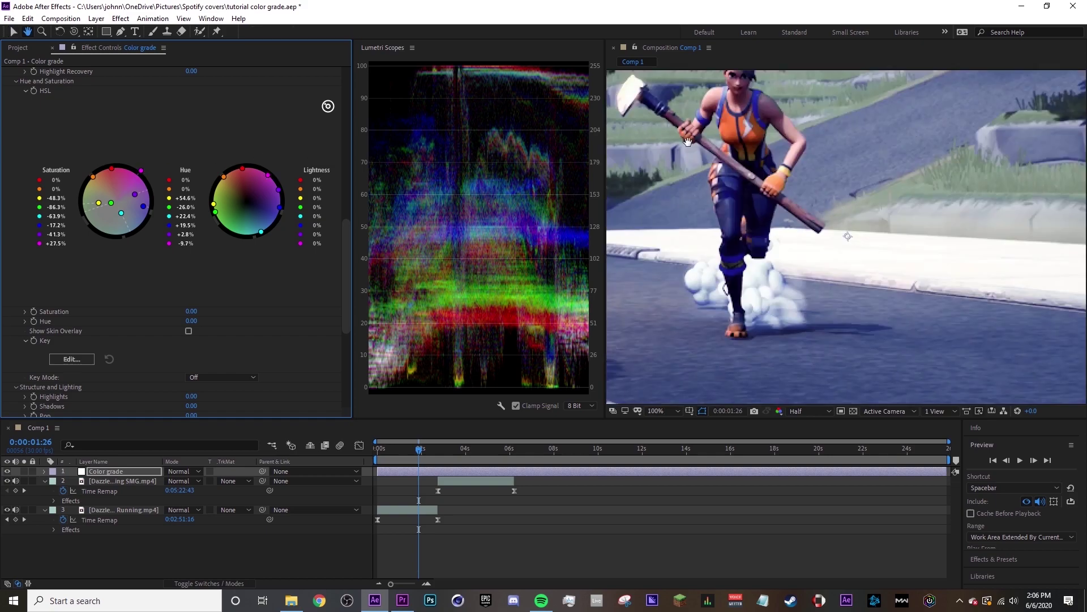
double_click(141, 171)
left_click_drag(93, 176, 114, 194)
scroll(798, 205, "down", 2)
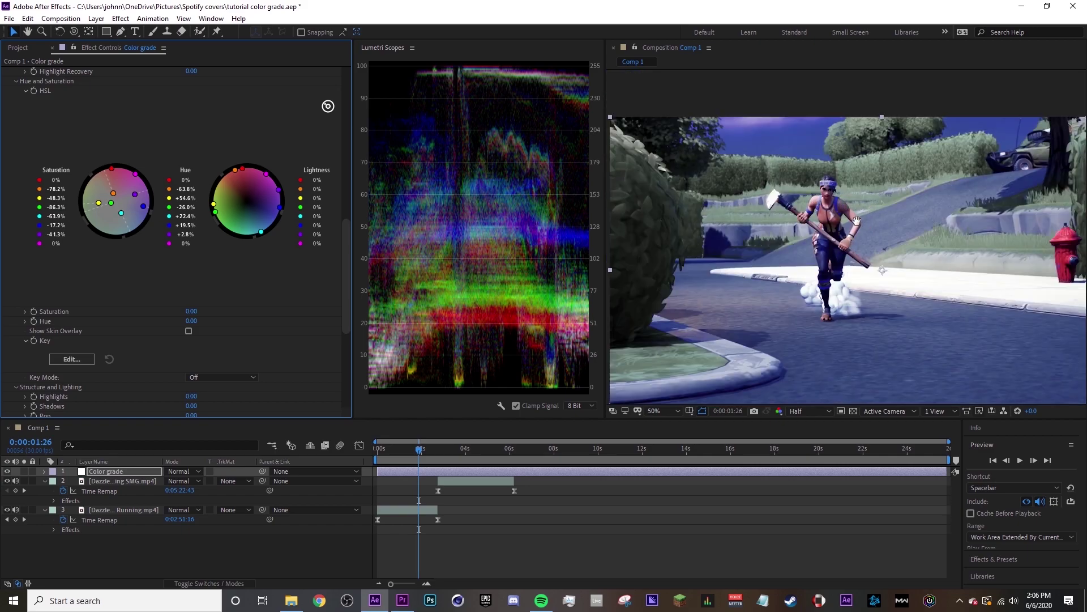
left_click_drag(859, 216, 856, 179)
double_click(114, 192)
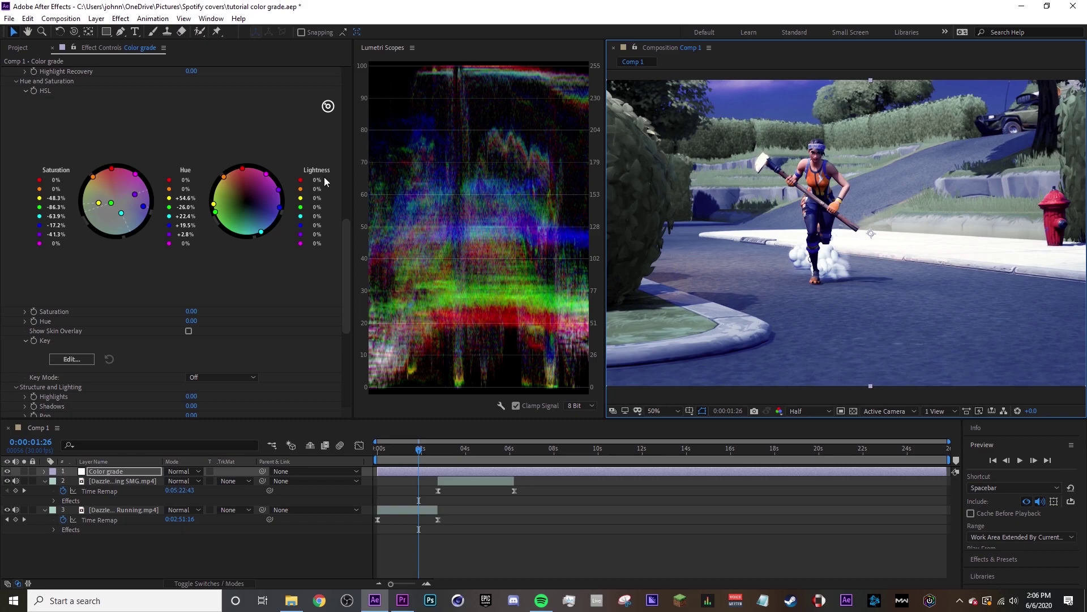
mouse_move(112, 168)
left_mouse_down()
mouse_move(112, 187)
mouse_move(113, 154)
left_mouse_up()
double_click(113, 158)
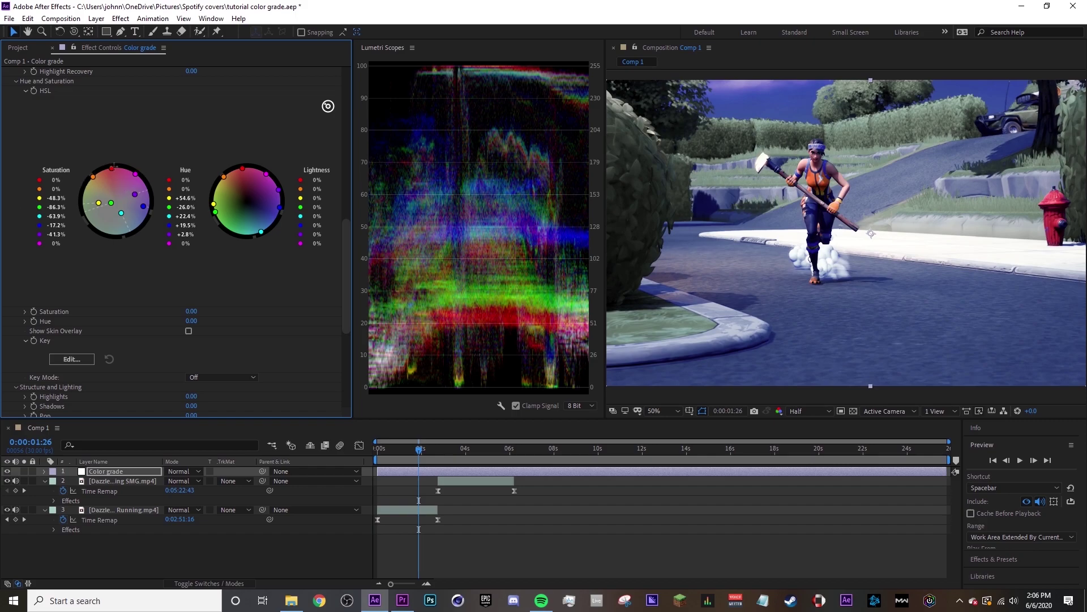
Set HSL saturation to +65.1% for magenta, +29.9% for cyan, +16.6% for blue and -16.2% for purple, shifting their hues as well.
left_click_drag(136, 172, 140, 168)
left_click_drag(121, 213, 137, 240)
left_click_drag(141, 163, 149, 163)
left_click_drag(144, 205, 133, 236)
mouse_move(135, 194)
left_mouse_down()
mouse_move(162, 193)
mouse_move(142, 193)
left_mouse_up()
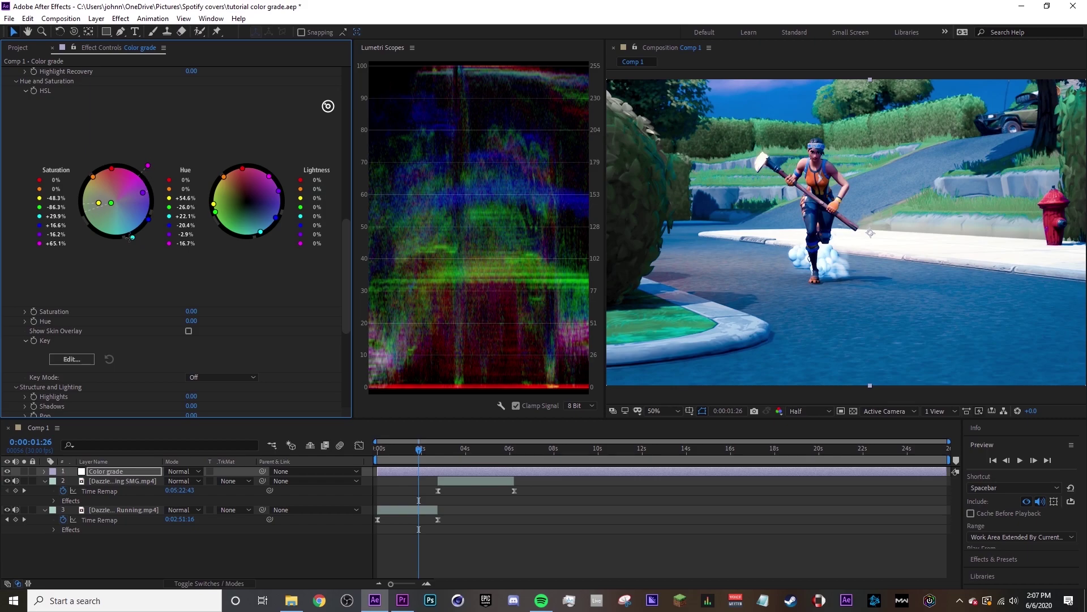
Refine the HSL wheel with cyan at +22.9% saturation and +23.8% hue, and blue at -26.6% saturation and -23.8% hue.
left_click_drag(128, 239, 130, 236)
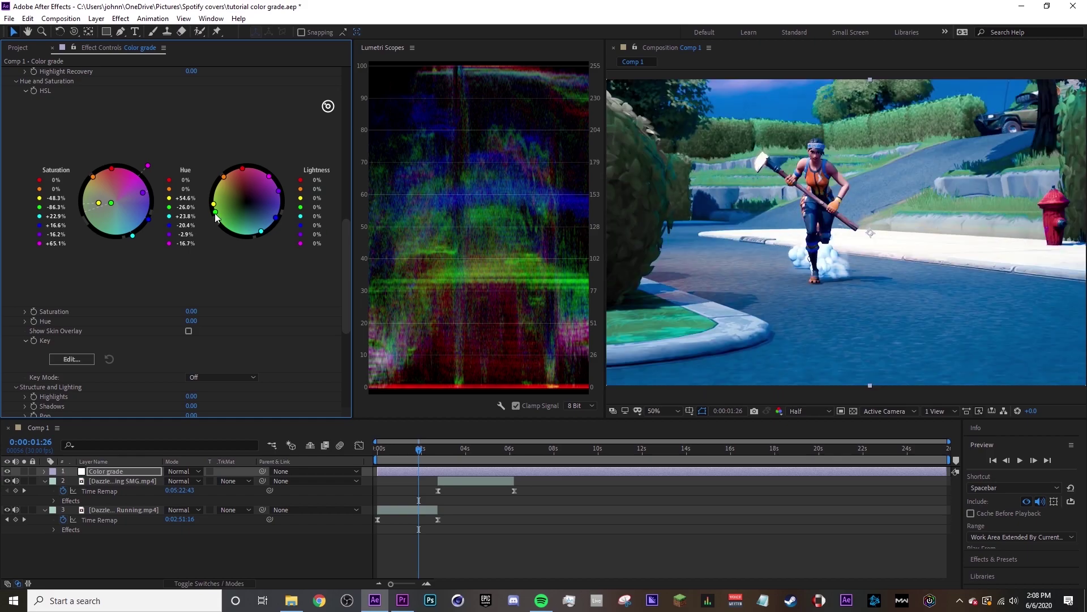
left_click_drag(149, 219, 142, 216)
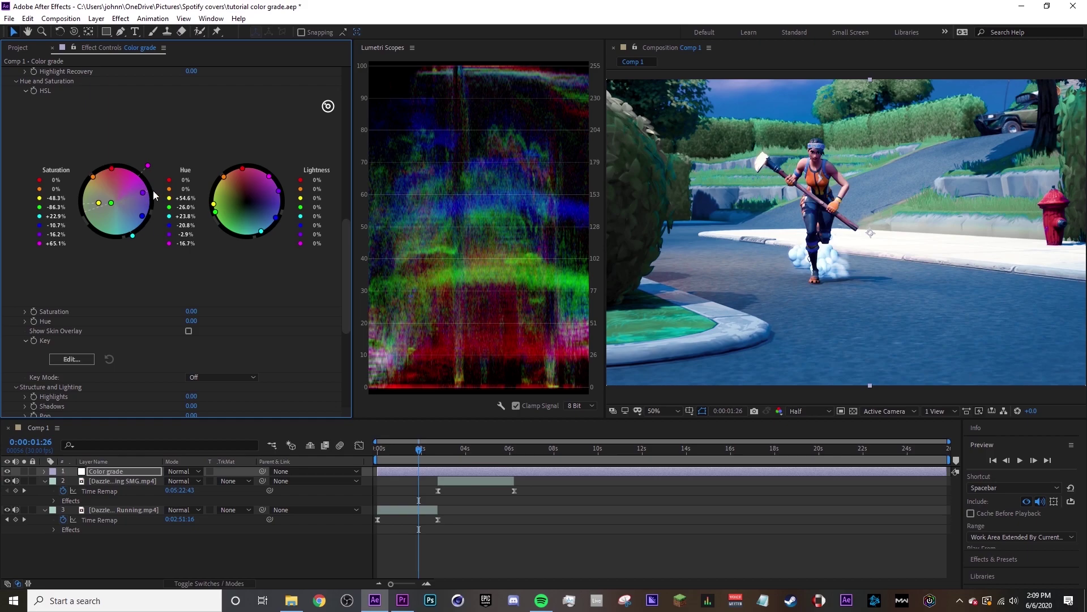
mouse_move(145, 192)
left_mouse_down()
mouse_move(158, 185)
mouse_move(143, 192)
left_mouse_up()
left_click_drag(142, 215, 137, 214)
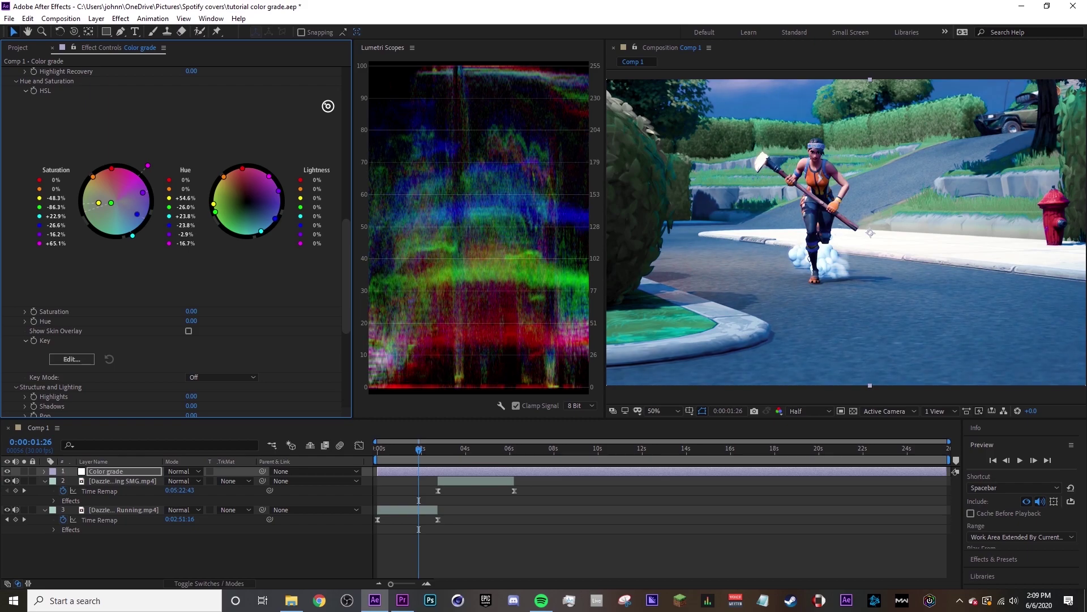
Collapse the Colorista IV effect on the Color grade layer.
left_click_drag(345, 253, 332, 79)
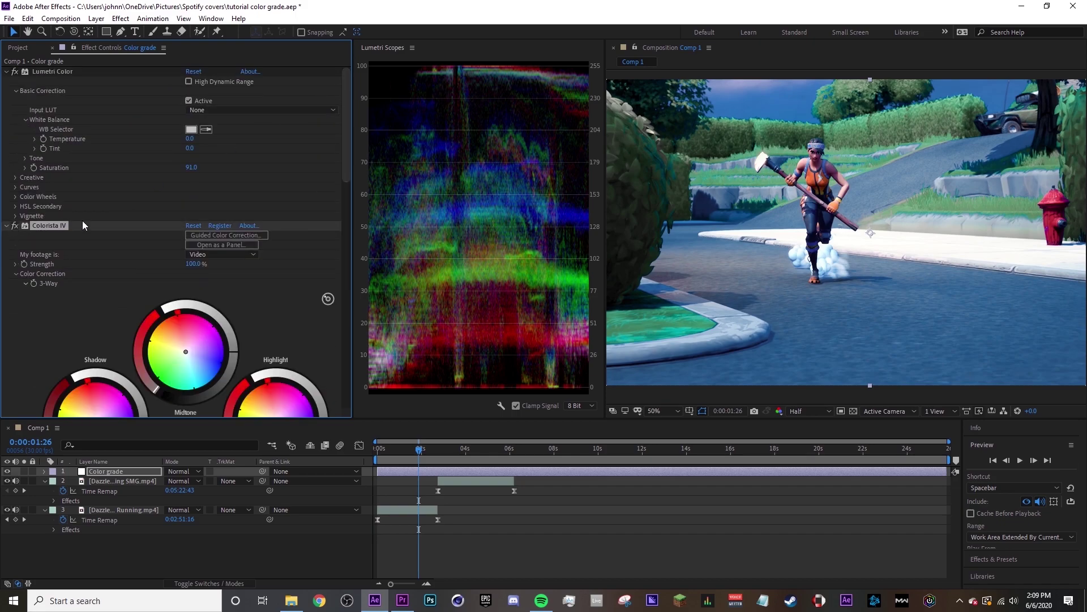
scroll(131, 224, "down", 5)
scroll(107, 228, "down", 3)
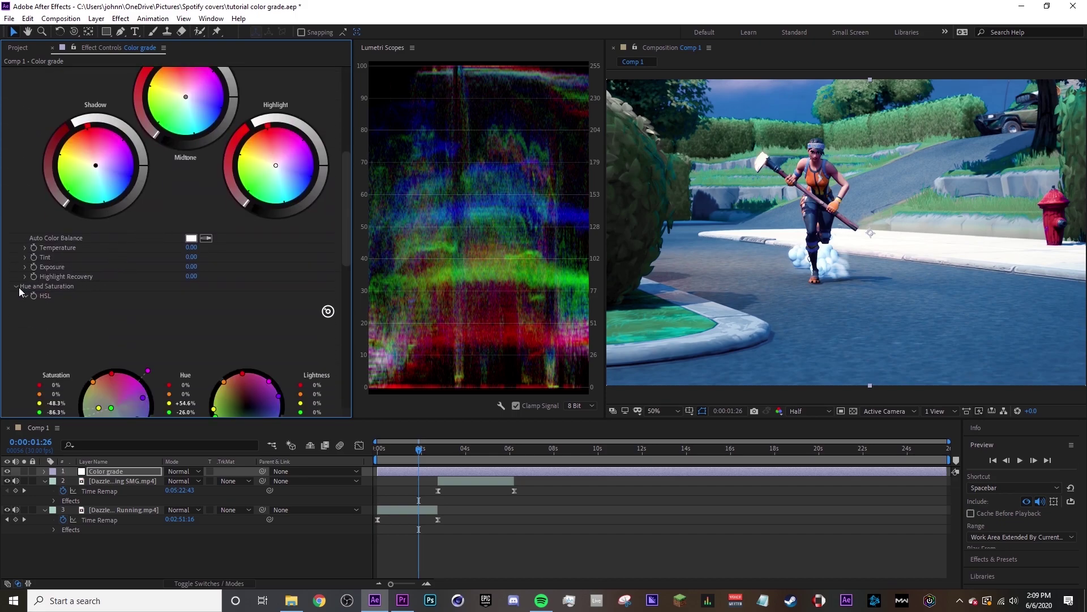
scroll(181, 274, "up", 6)
left_click(6, 149)
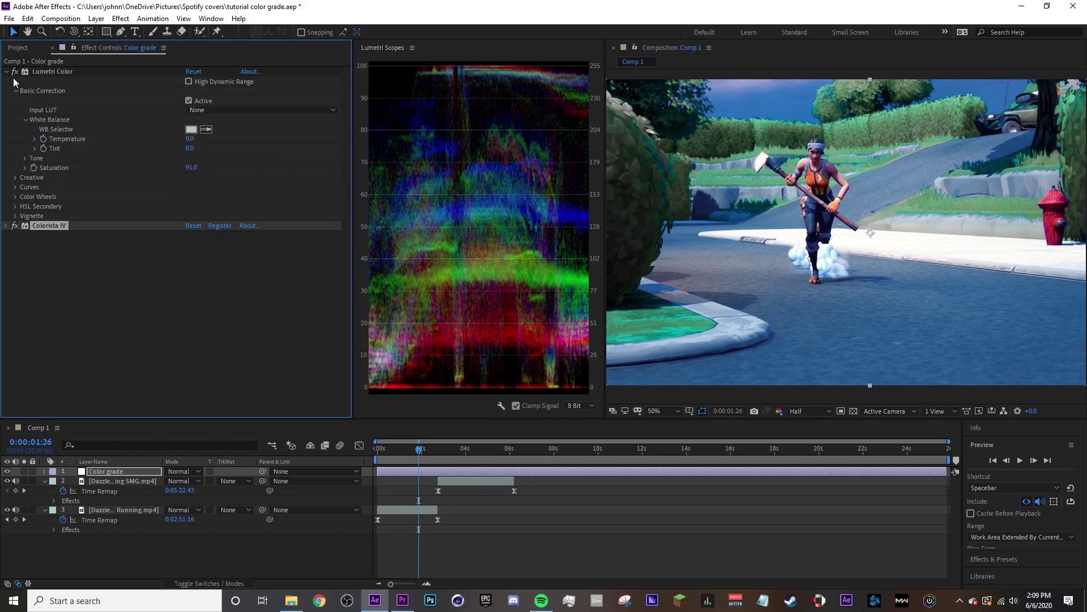
Review Lumetri Color's Tone and Creative settings, and compare the shot with the Creative section off and on.
left_click(25, 159)
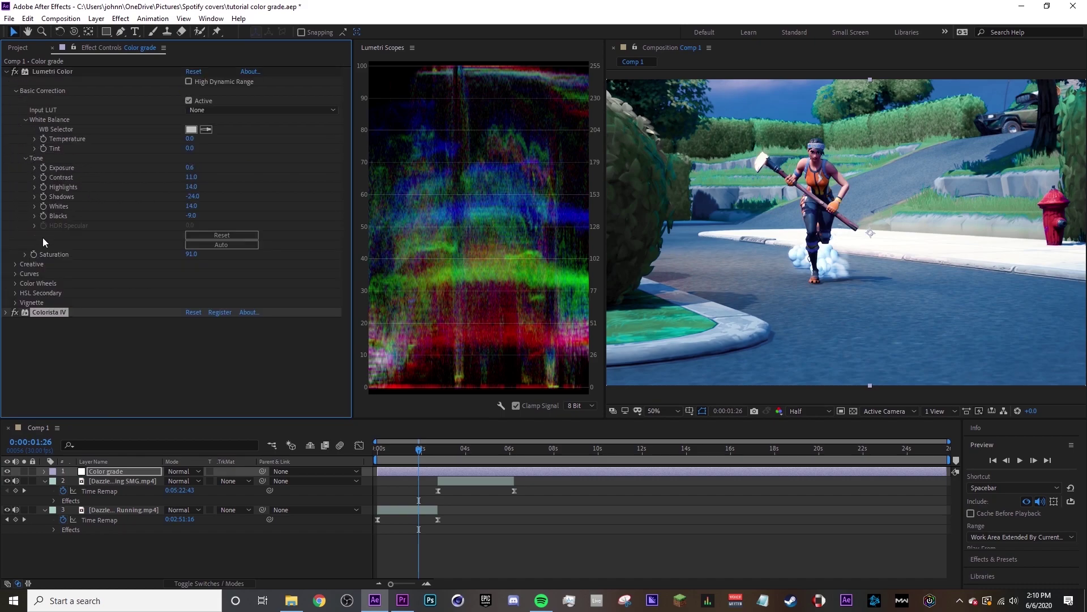
left_click(15, 264)
left_click(189, 205)
left_click(189, 205)
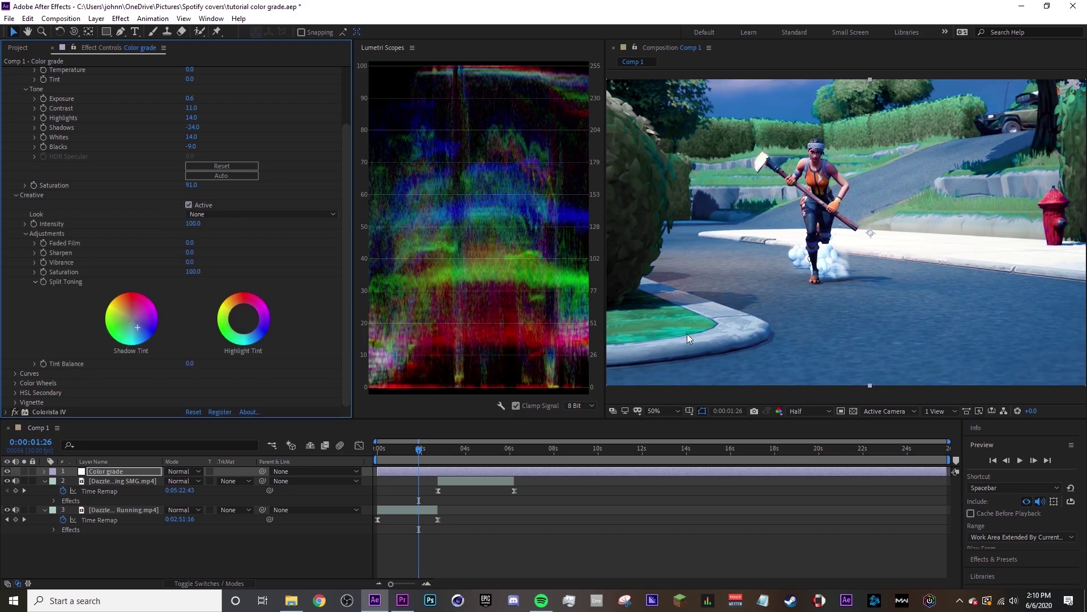
left_click(190, 206)
left_click(189, 205)
left_click(189, 205)
left_click(189, 205)
Expand Lumetri's Curves section and compare the shot with Curves off and on.
left_click(20, 371)
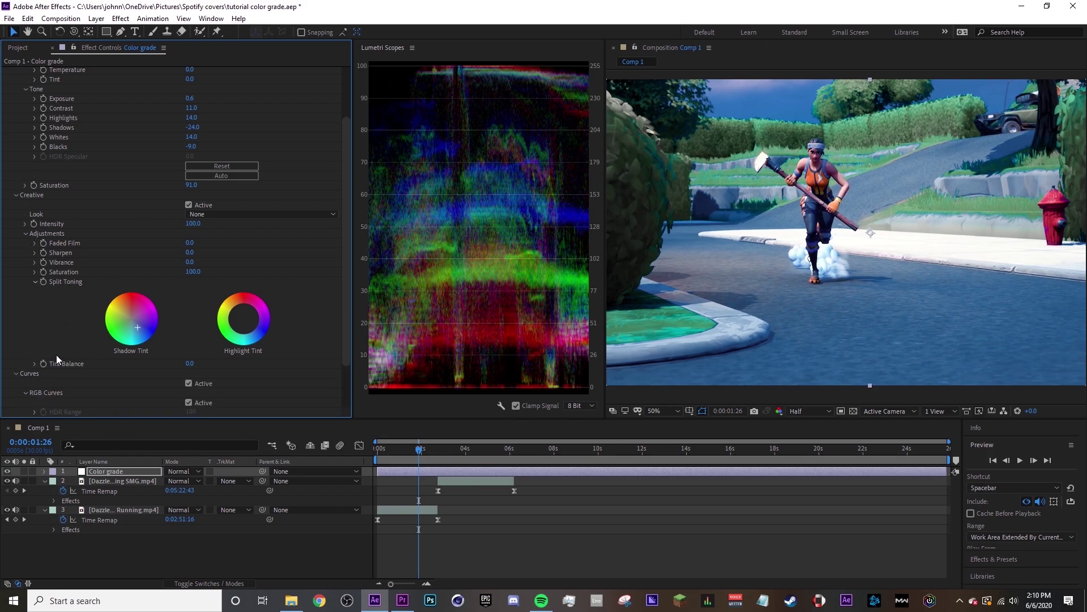
scroll(169, 363, "down", 3)
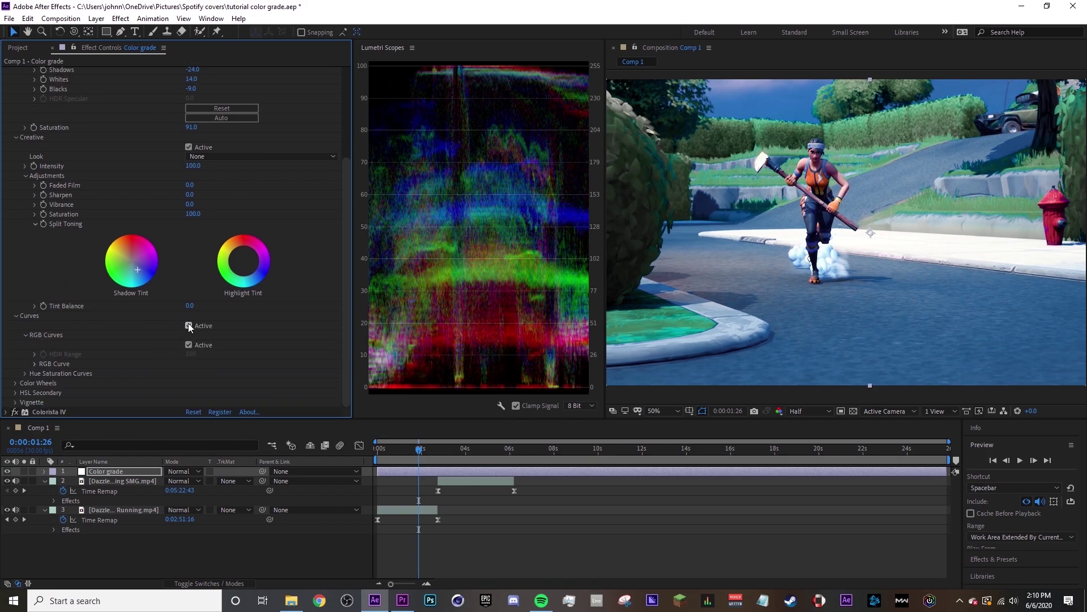
left_click(189, 325)
left_click(189, 325)
left_click(189, 325)
Expand Lumetri's Color Wheels section and compare the shot with it off and on.
left_click(15, 382)
scroll(193, 389, "down", 2)
left_click(189, 364)
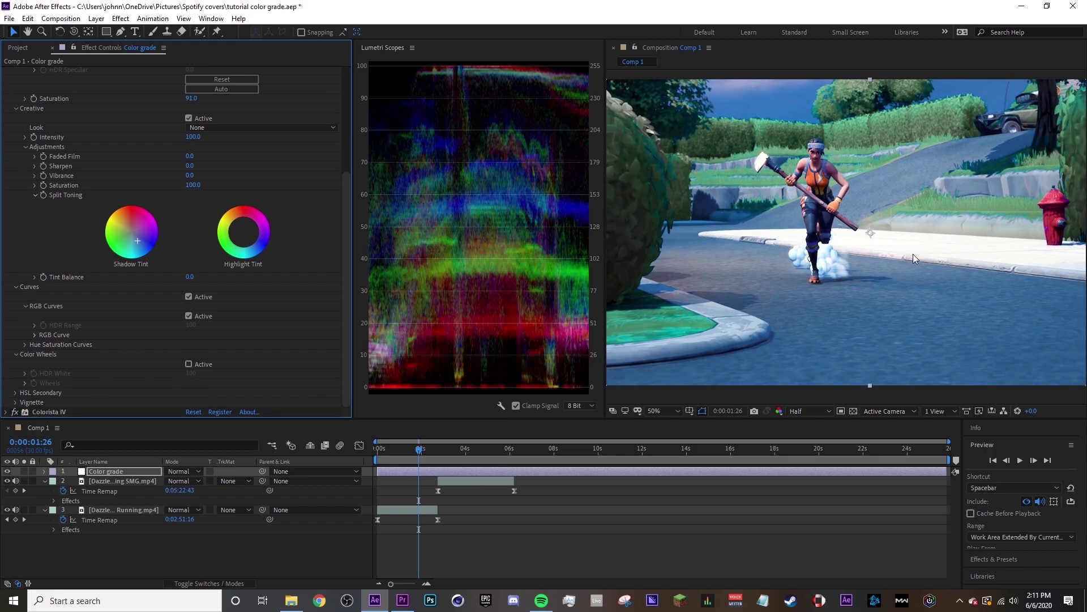
left_click(188, 364)
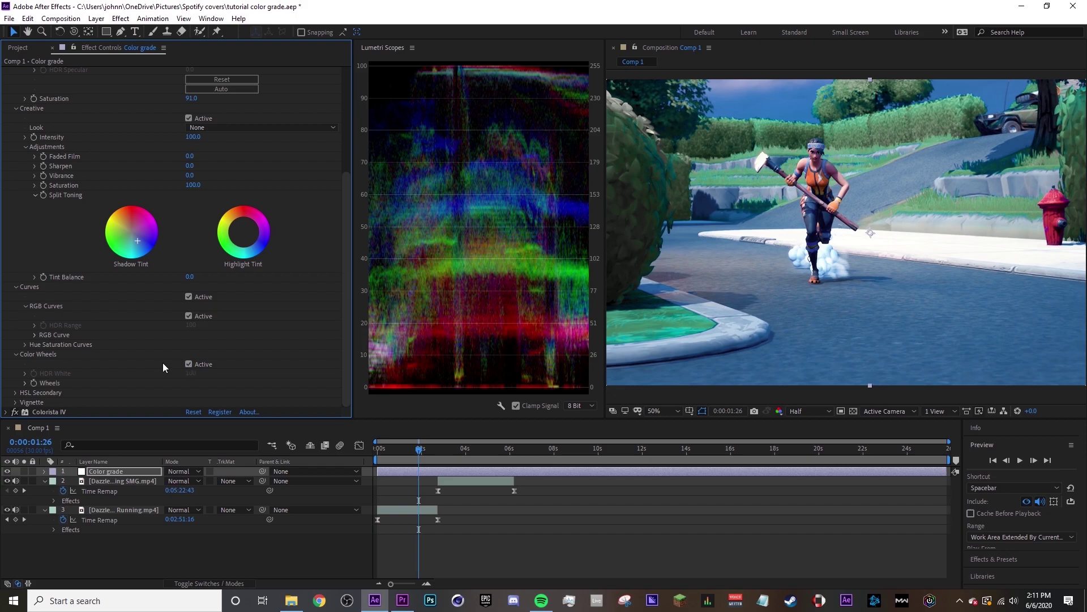
Fine-tune the Shadows luminance slider in Lumetri's Color Wheels, and collapse the wheels.
left_click(24, 383)
scroll(87, 359, "down", 4)
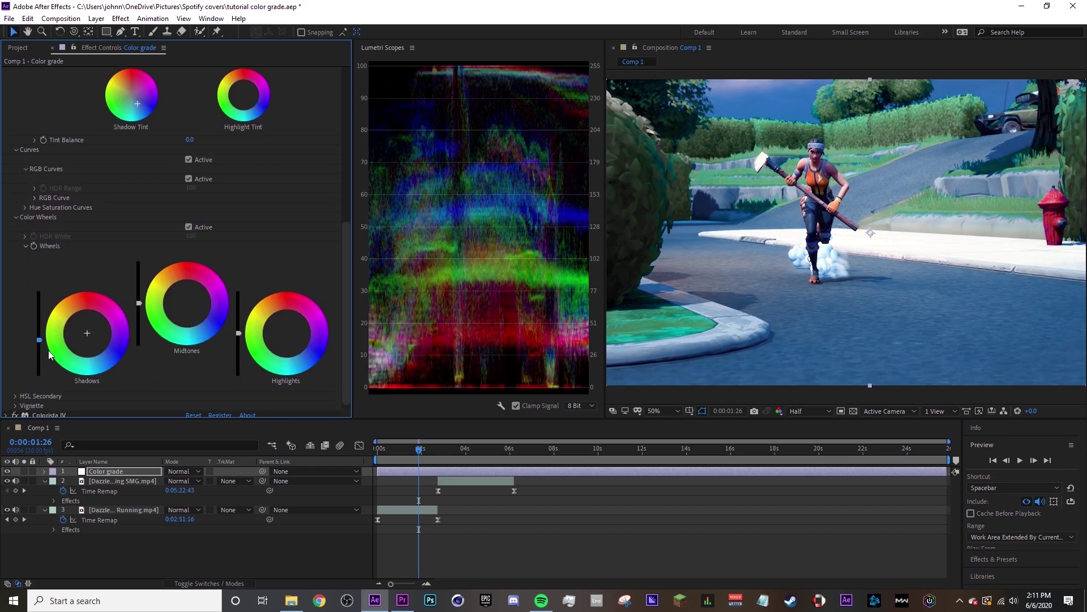
left_click_drag(39, 341, 39, 341)
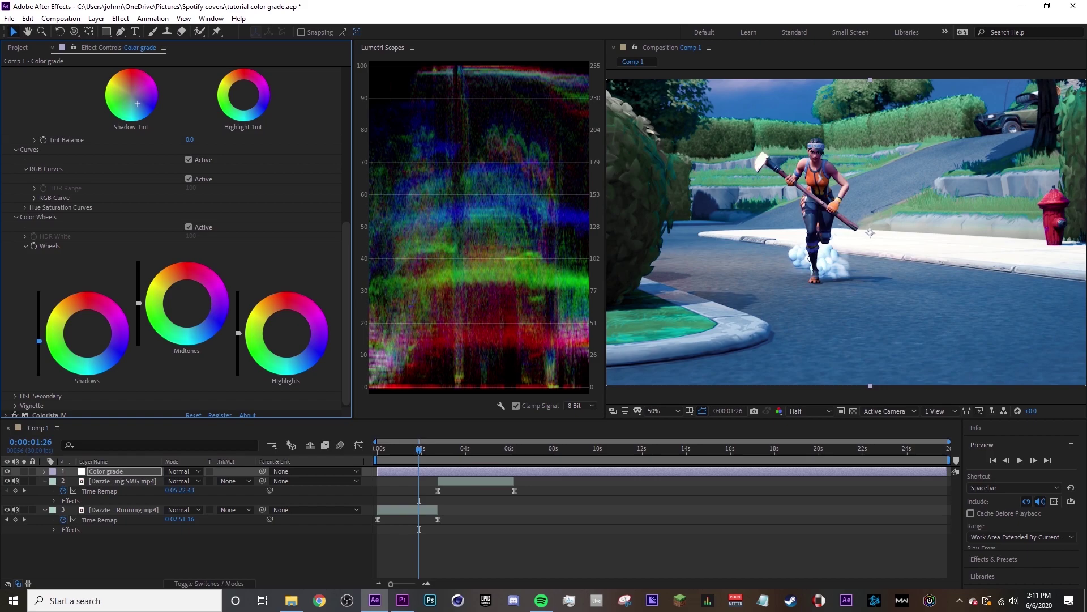
left_click(25, 245)
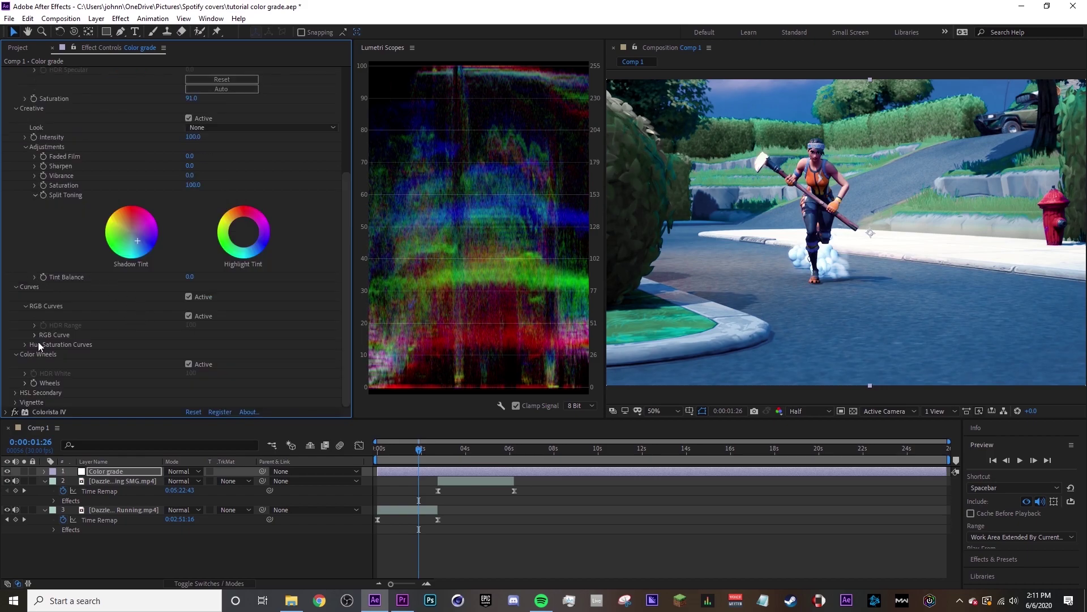
Expand HSL Secondary and compare the shot with its skin-tone correction off and on.
left_click(15, 393)
scroll(25, 390, "down", 6)
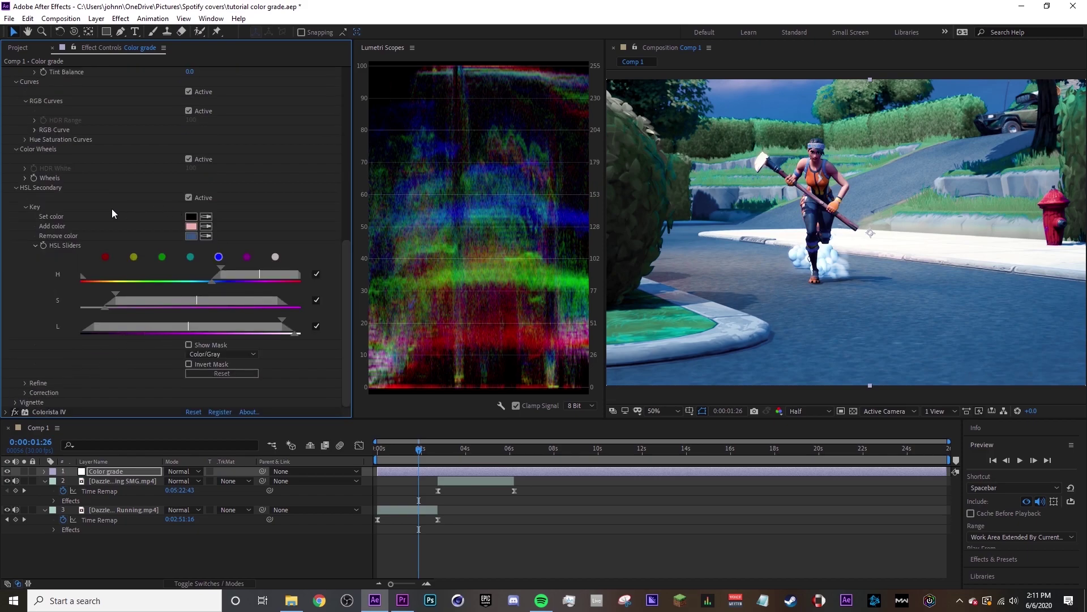
left_click(189, 197)
left_click(189, 197)
left_click(189, 197)
left_click(190, 197)
left_click(189, 197)
Set the composition preview resolution to Full and re-enable HSL Secondary while checking the character up close.
scroll(814, 183, "up", 3)
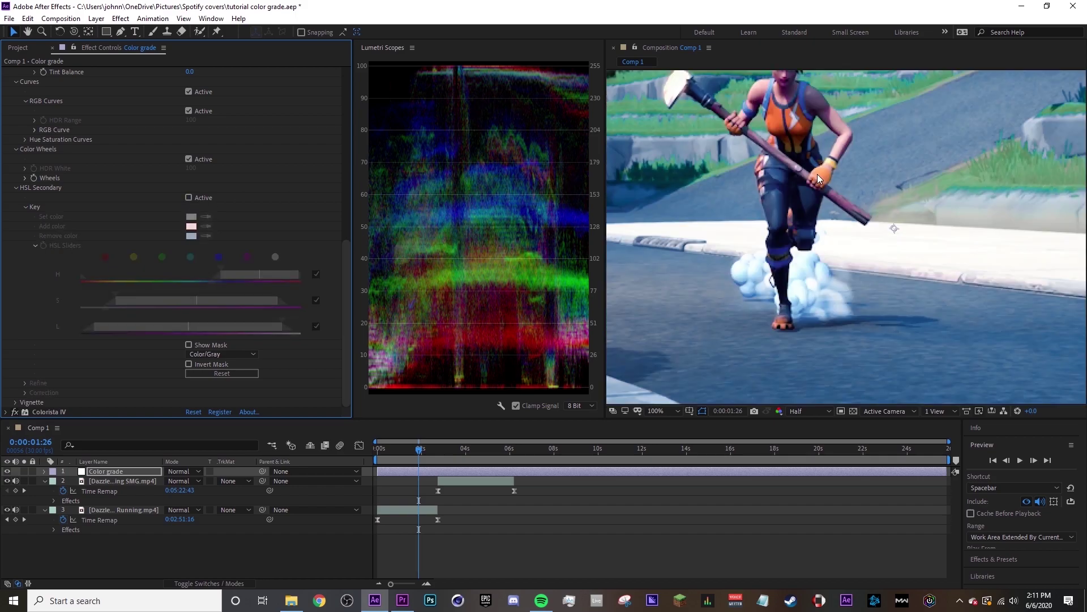
left_click_drag(829, 327, 901, 418)
left_click(797, 413)
left_click(805, 437)
left_click(189, 197)
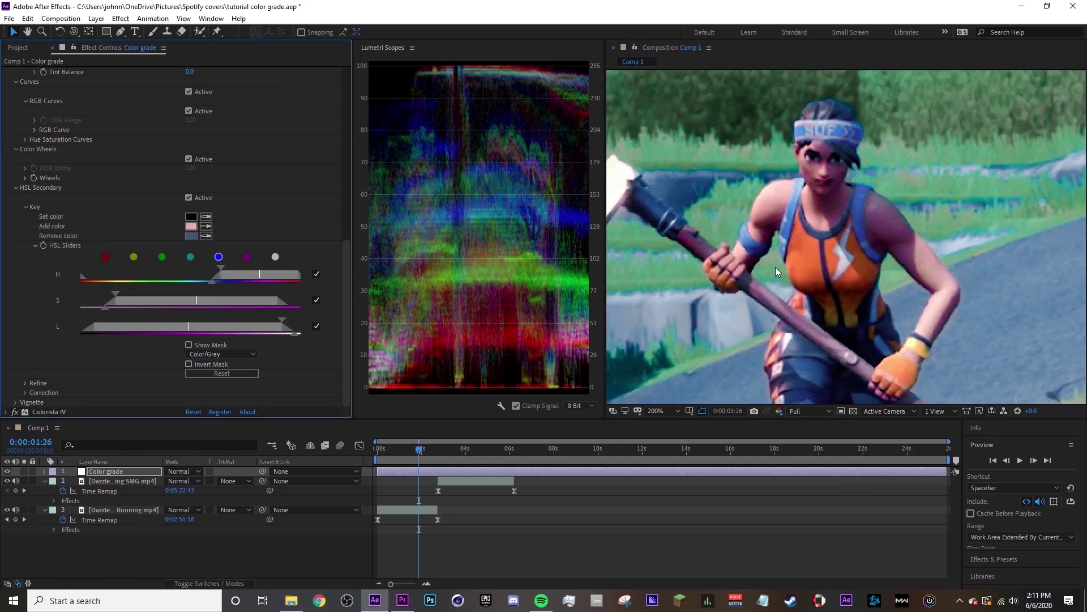
Show the HSL Secondary key mask and examine how it covers the character.
scroll(793, 260, "down", 3)
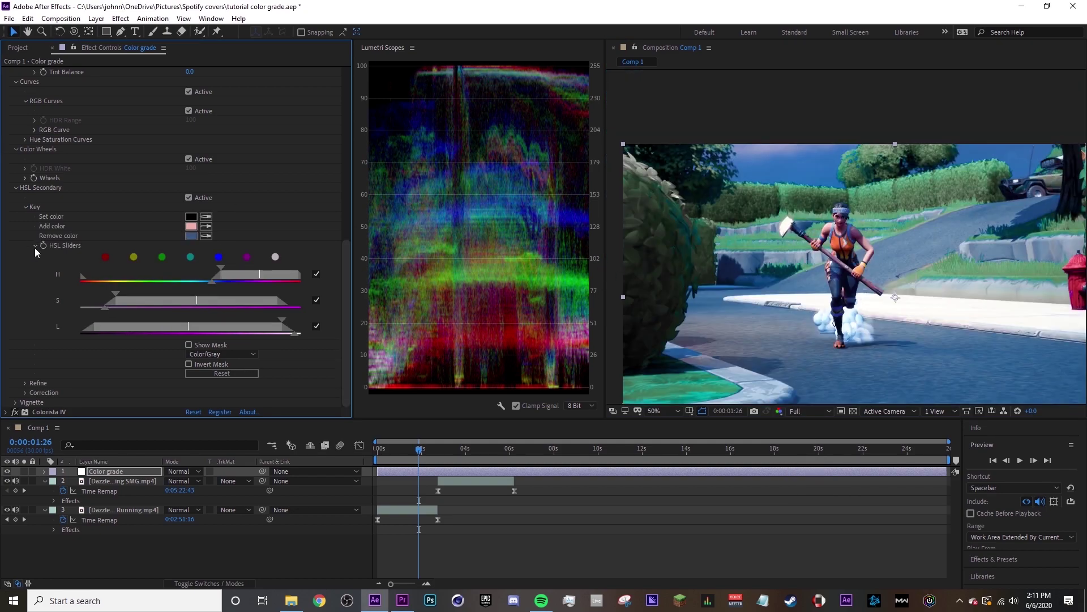
left_click(189, 344)
scroll(860, 260, "up", 3)
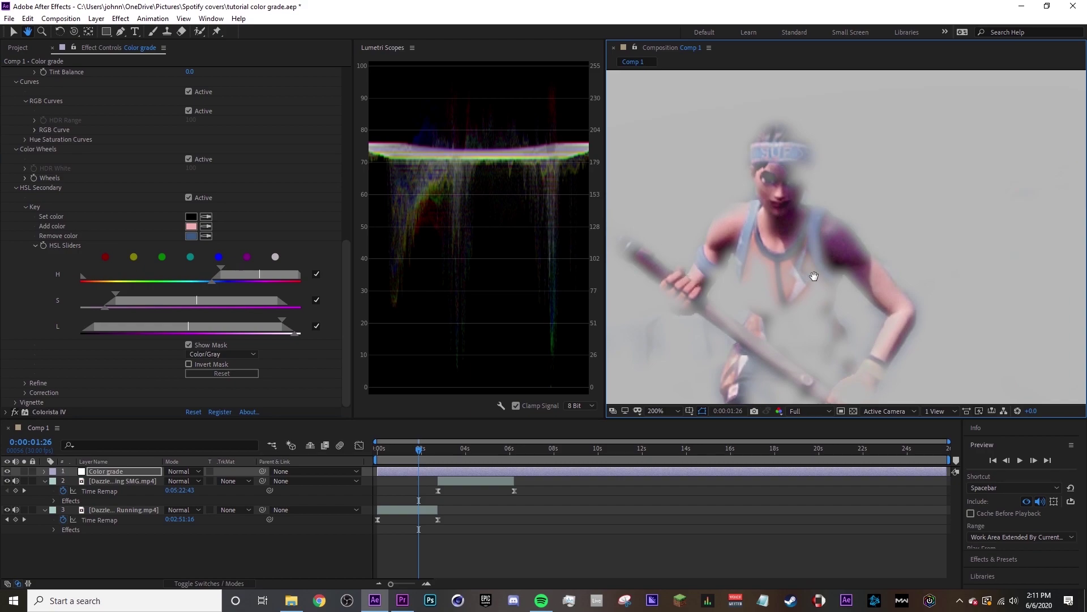
Add color samples from the character's hair and dark pants to the HSL key, comparing HSL Secondary off and on.
left_click(205, 226)
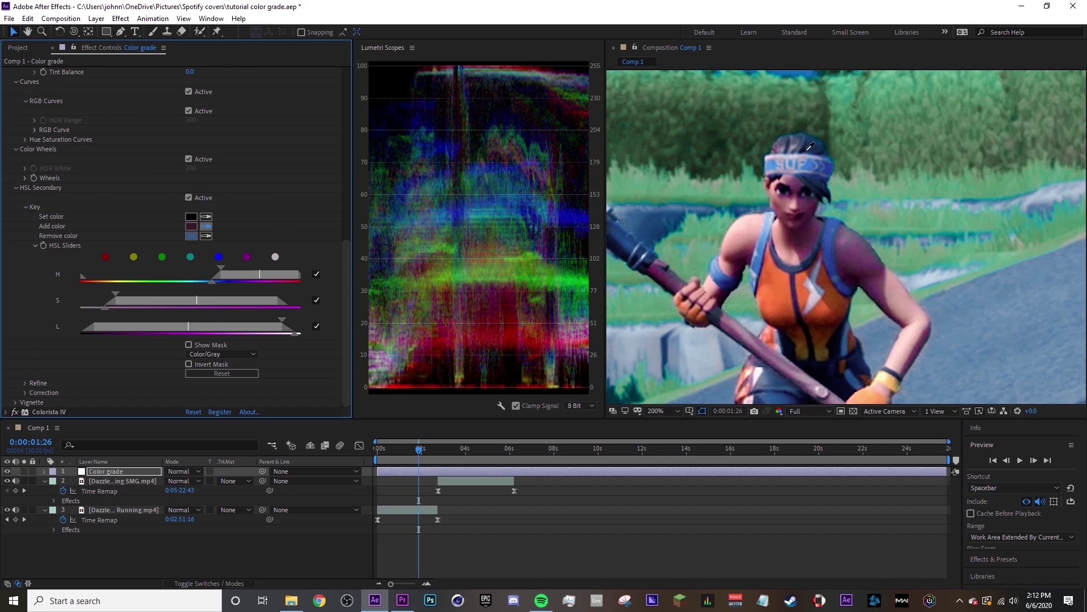
left_click(806, 150)
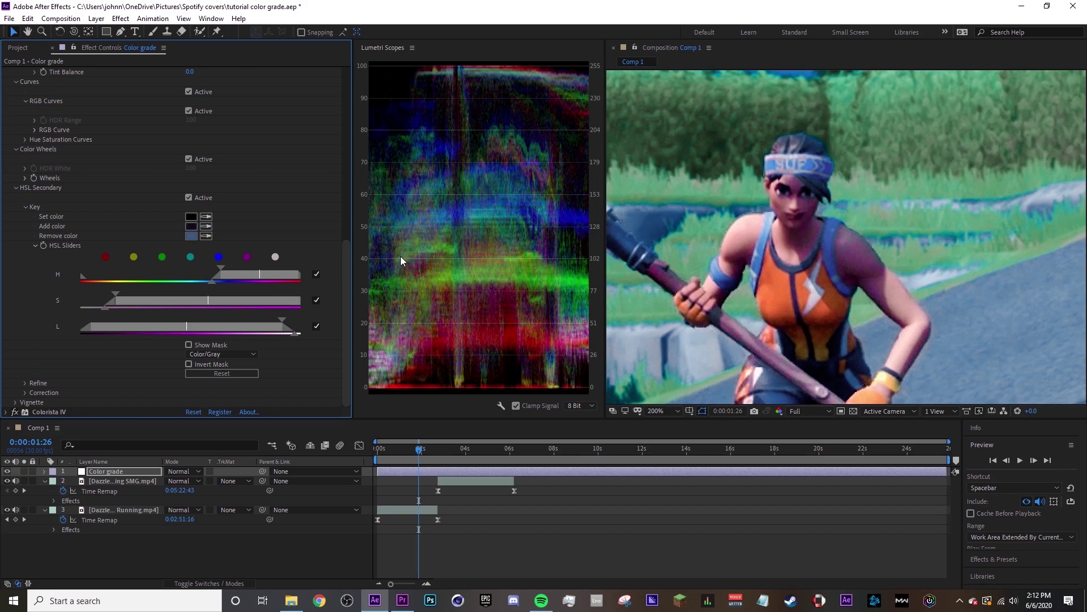
left_click(207, 230)
left_click(823, 151)
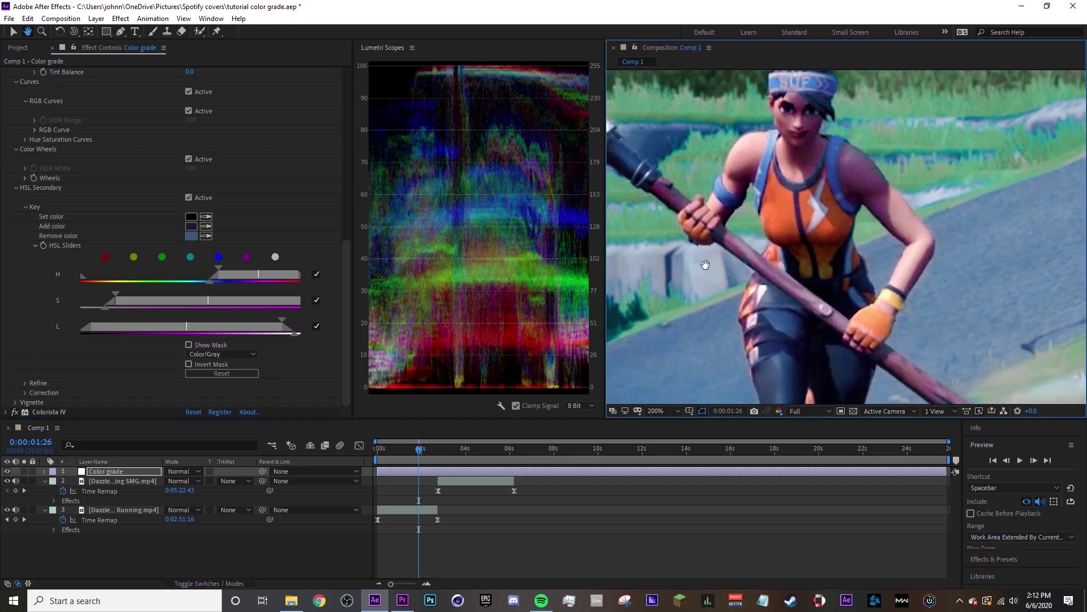
left_click(206, 226)
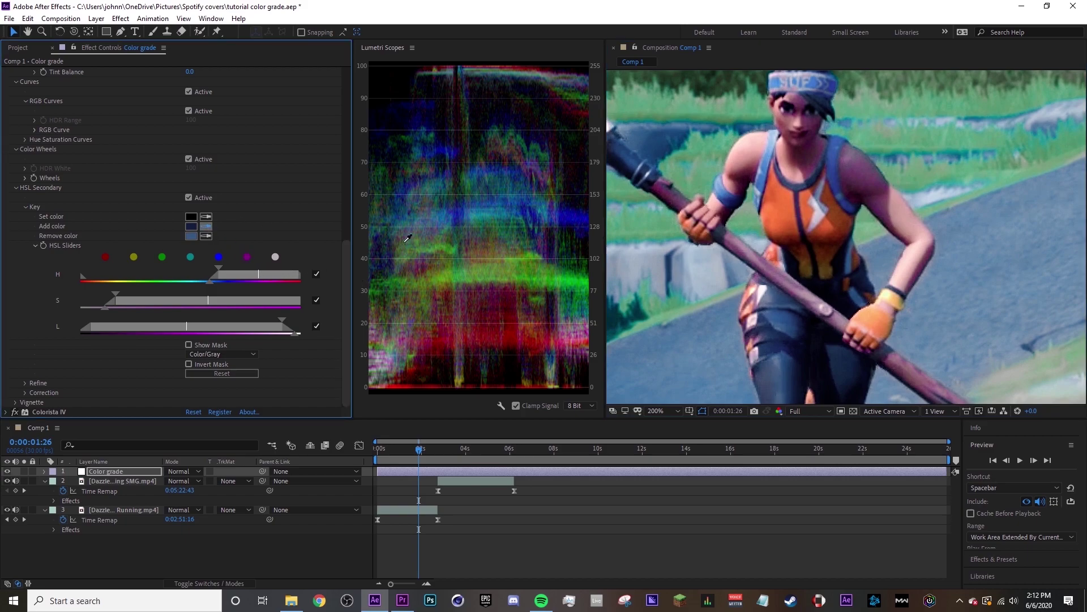
left_click(854, 292)
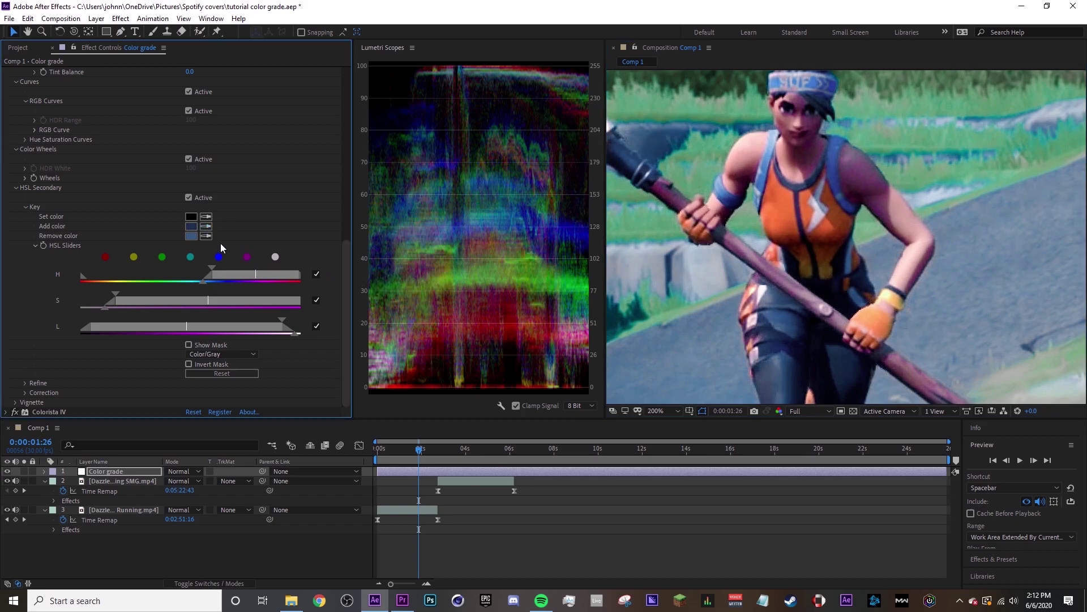
left_click(189, 198)
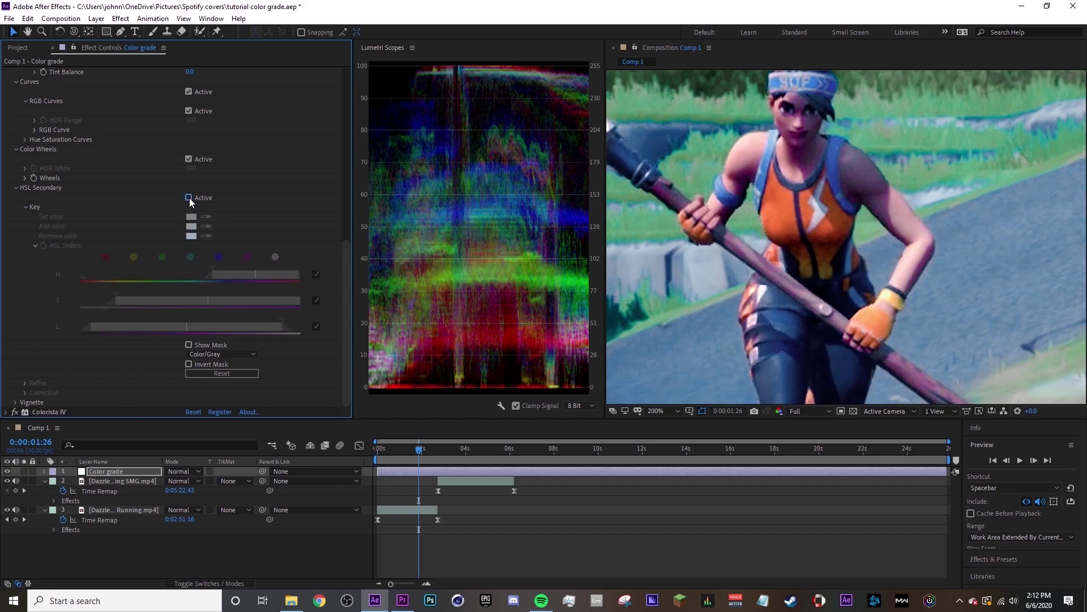
left_click(189, 198)
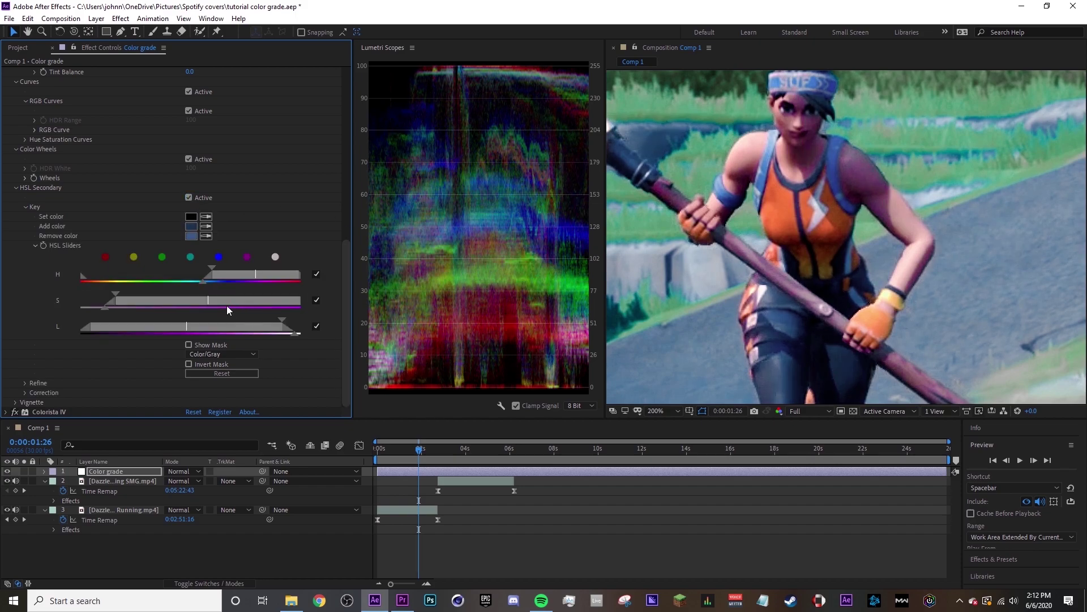
Show the HSL mask over the whole frame and remove the road's color from the key.
left_click(189, 345)
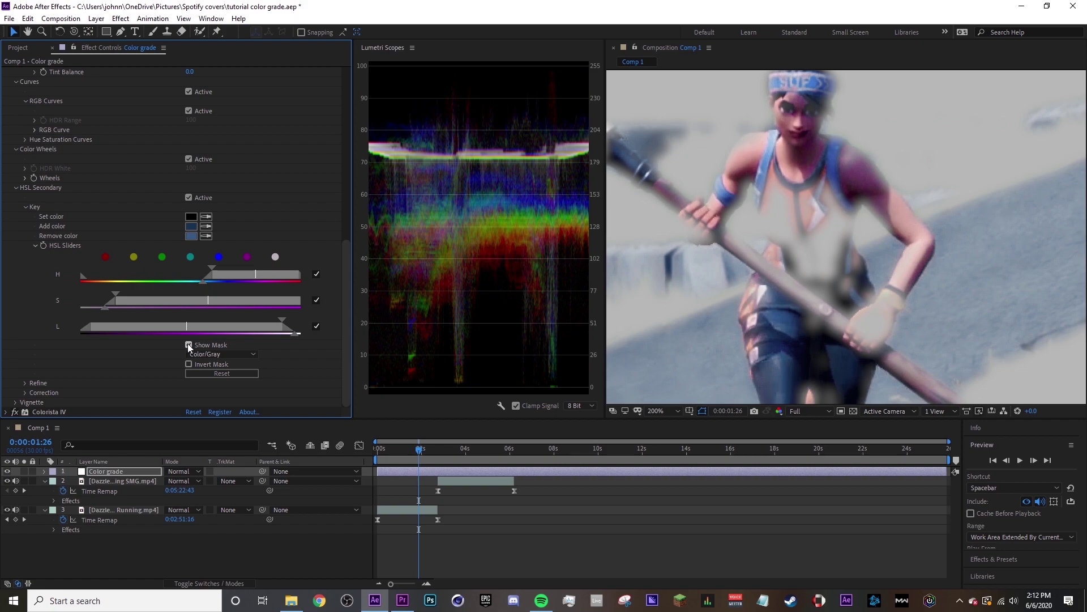
left_click(664, 412)
left_click(663, 282)
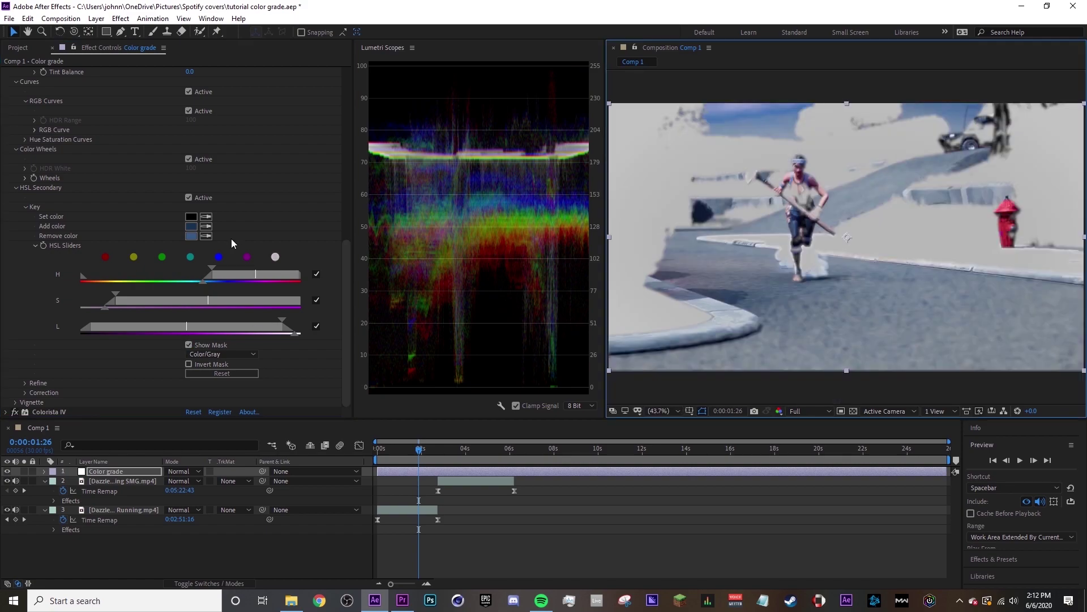
left_click(211, 236)
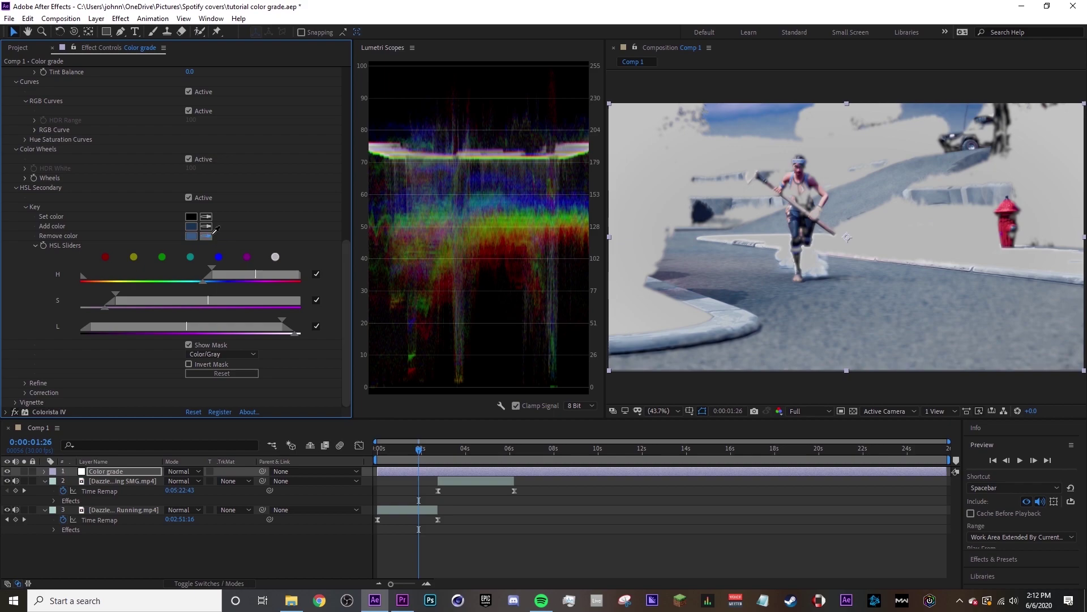
left_click(928, 316)
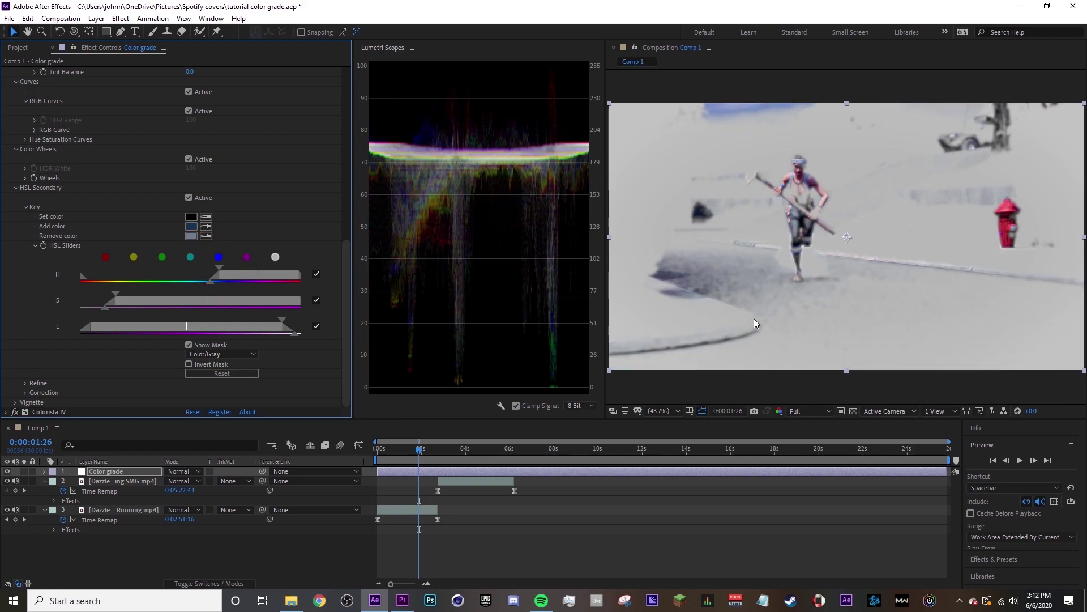
key("period")
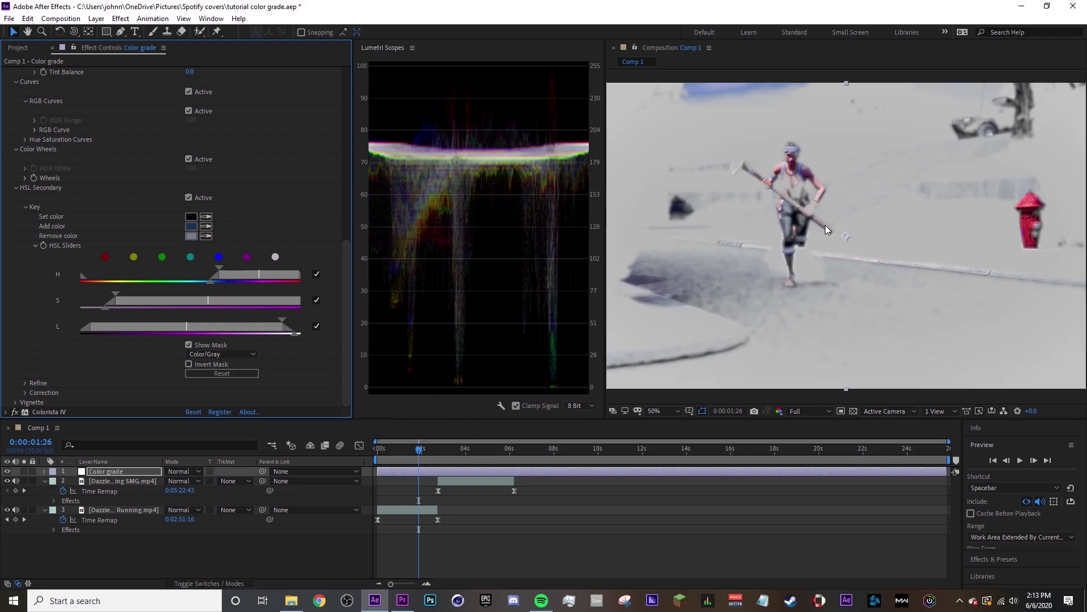
Check the HSL mask on the second clip at 0:00:03:22, and hide the mask.
left_click_drag(426, 458, 460, 462)
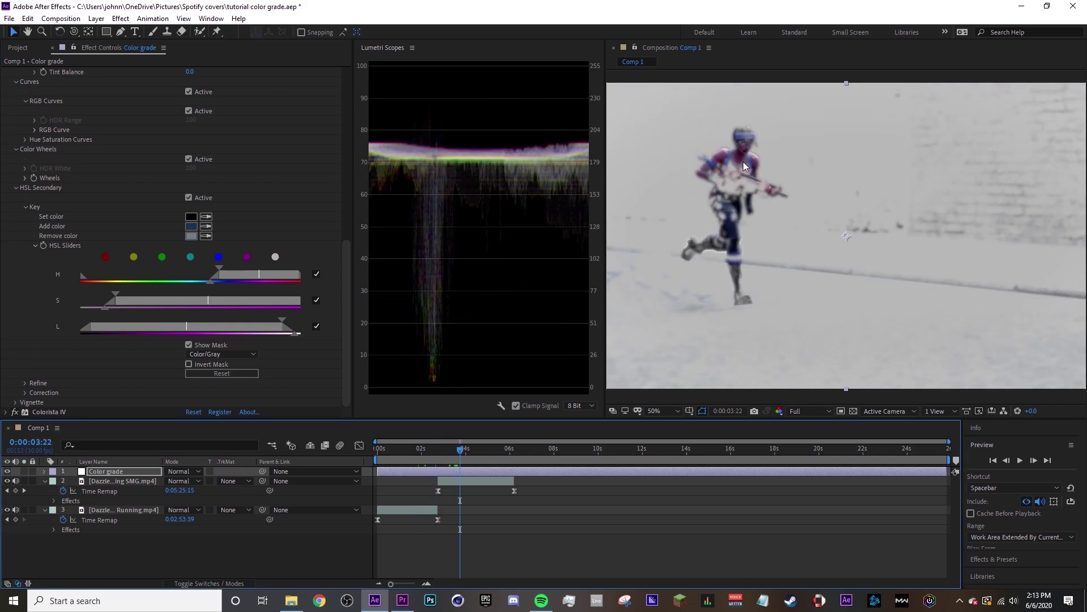
left_click(189, 345)
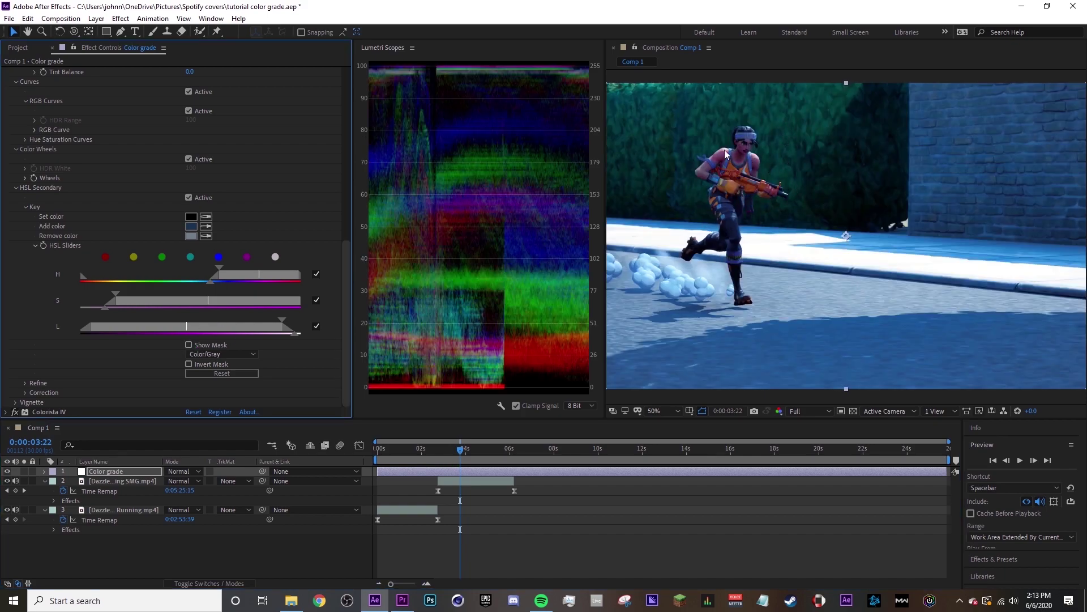
Nudge the luminance slider of the HSL Secondary correction color wheel, and collapse the Correction settings.
left_click_drag(345, 280, 344, 283)
left_click(42, 393)
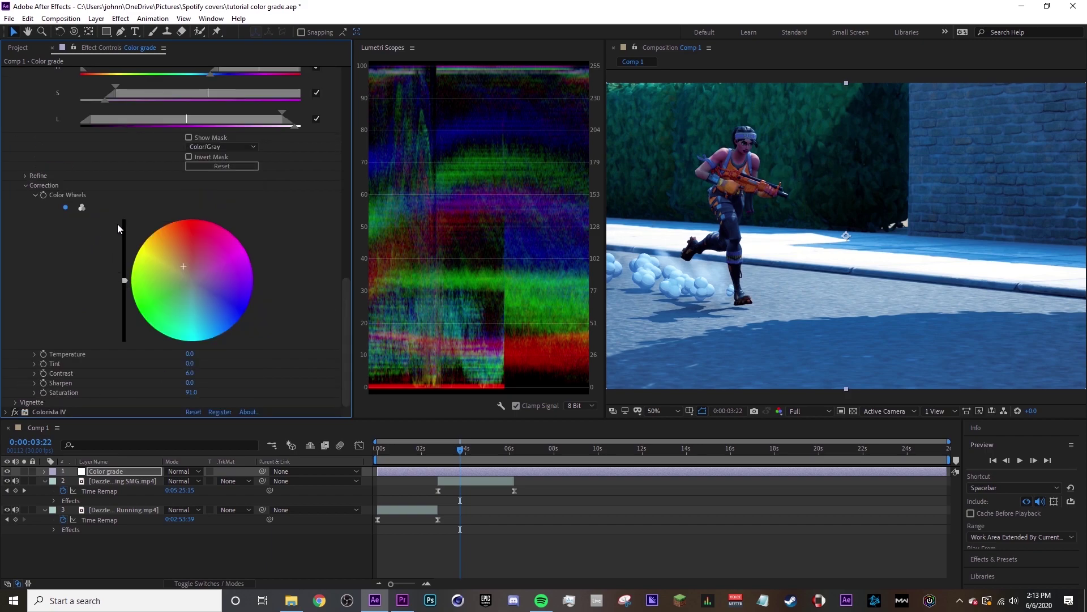
left_click_drag(122, 281, 122, 278)
left_click(35, 195)
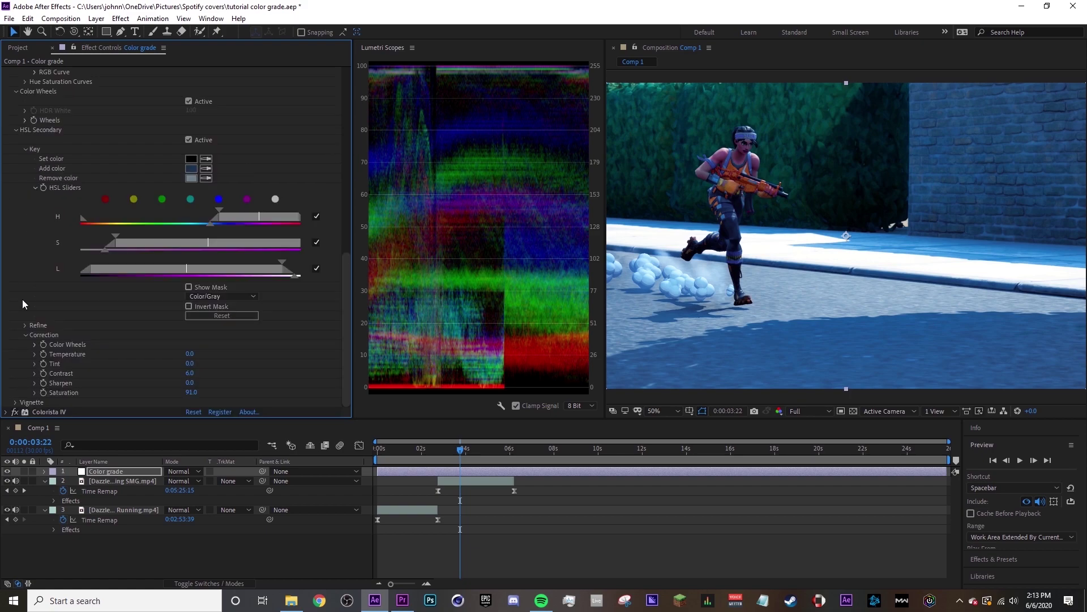
left_click(25, 334)
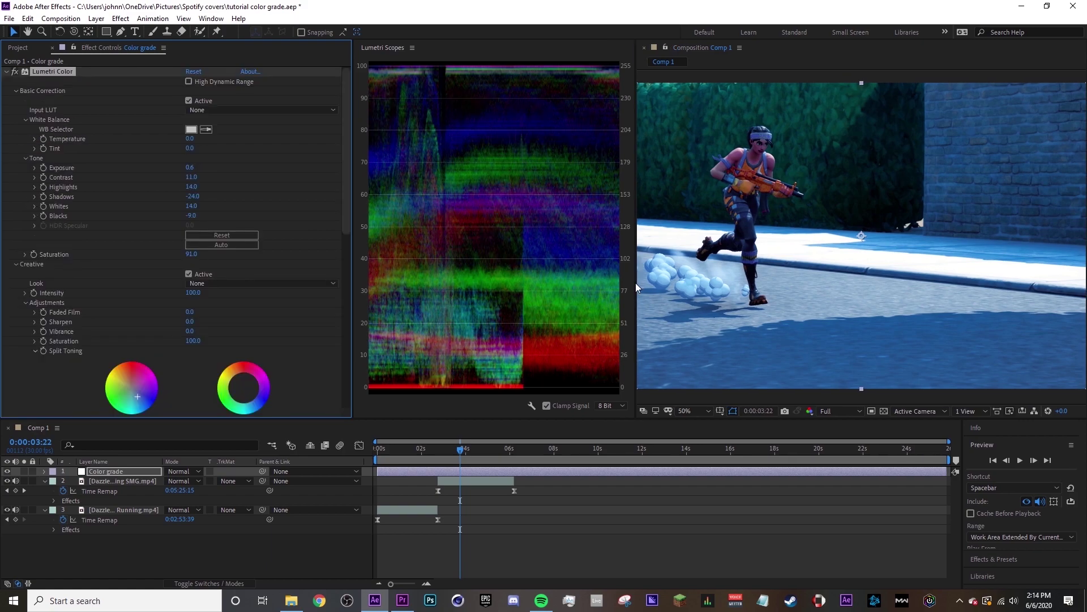
Collapse Lumetri Color and disable both it and Colorista IV to compare with the ungraded shot.
left_click(6, 72)
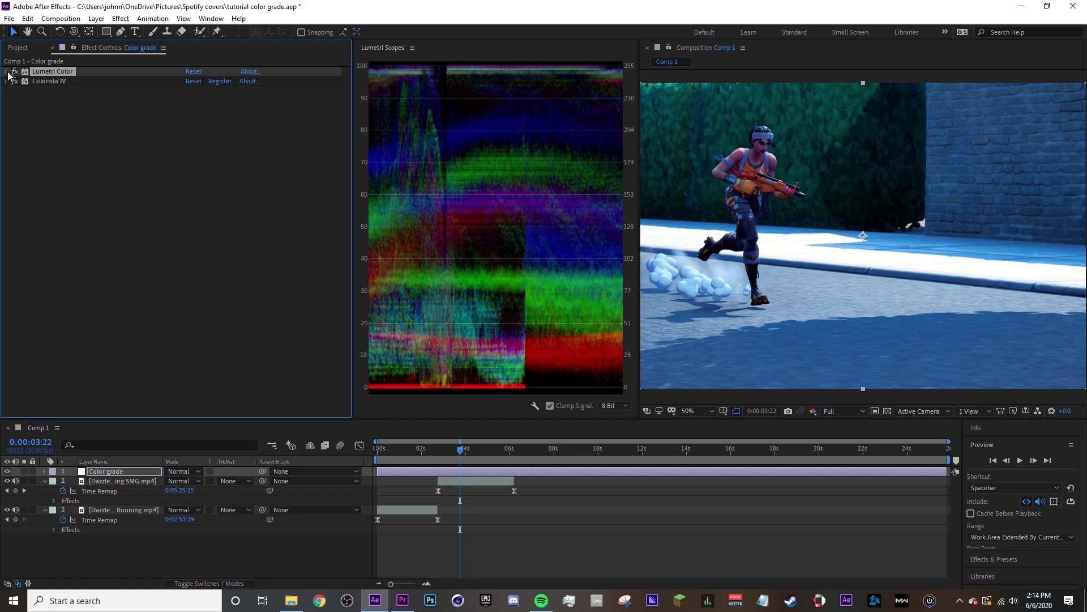
left_click(47, 84, "shift")
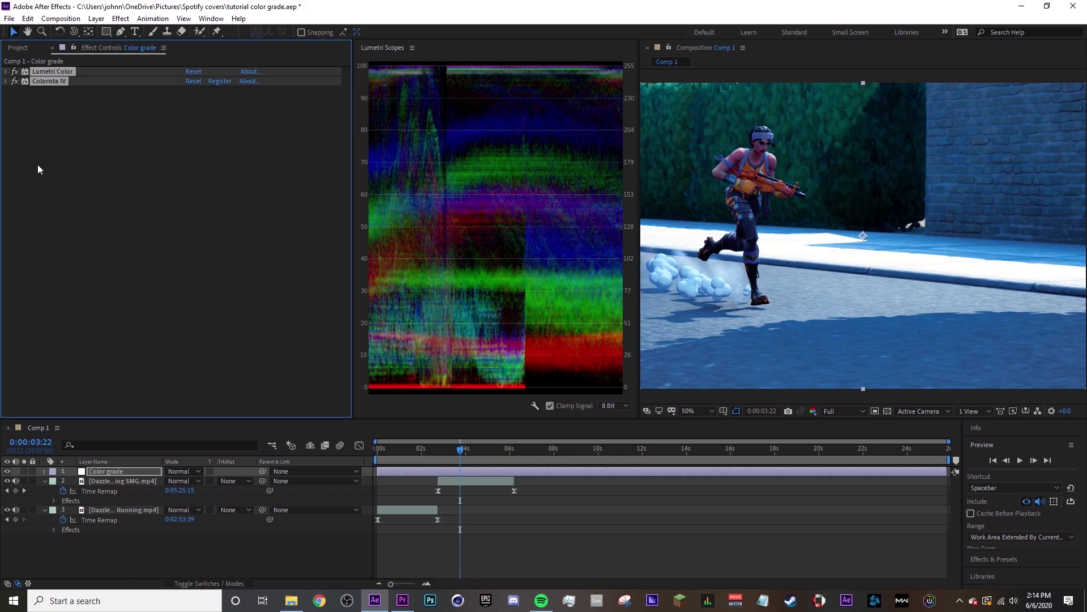
left_click(16, 75)
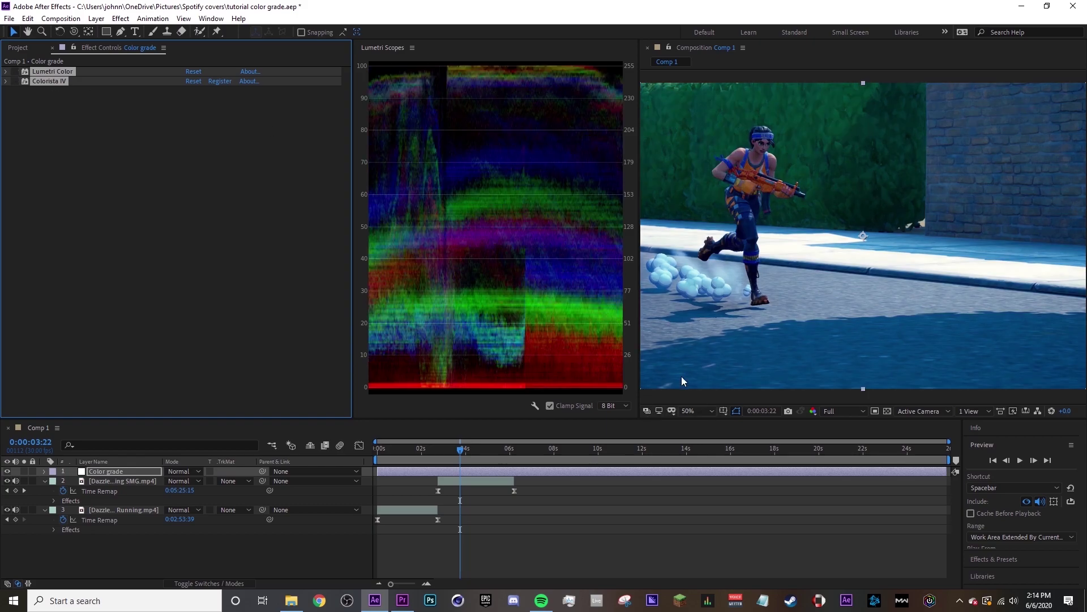
Switch the interface from the Color workspace to the Default workspace.
left_click(211, 18)
mouse_move(238, 32)
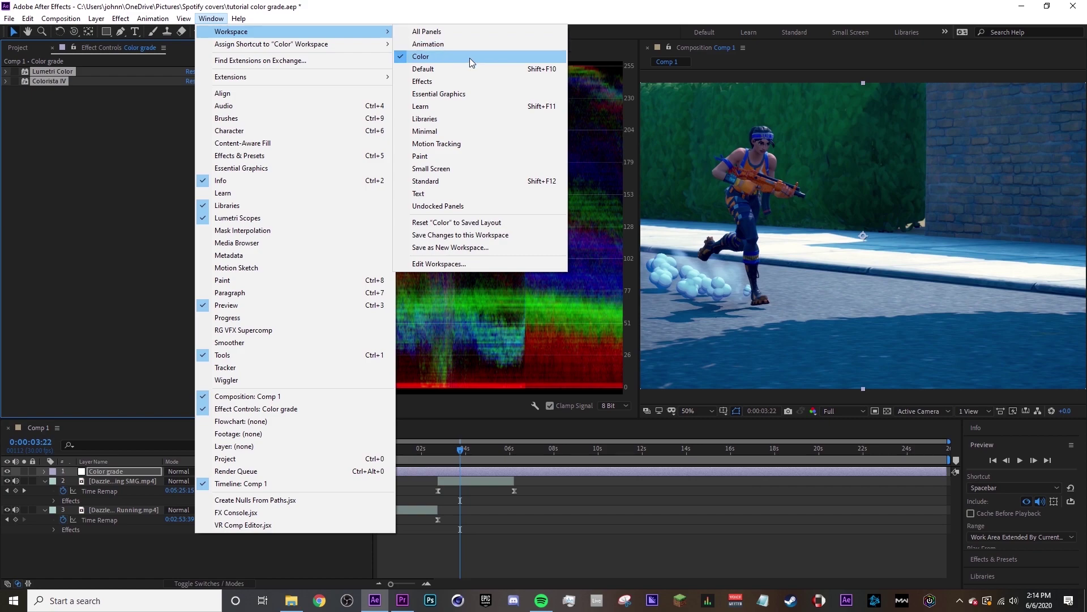
left_click(470, 67)
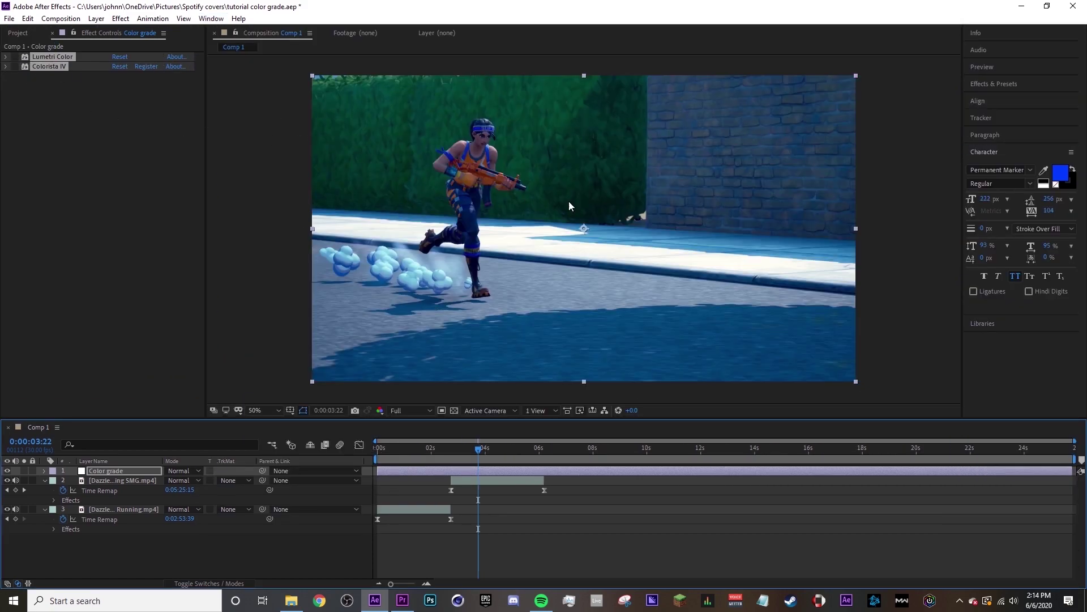
Re-enable Lumetri Color and Colorista IV and check the graded first clip at 0:00:00:10.
left_click(14, 57)
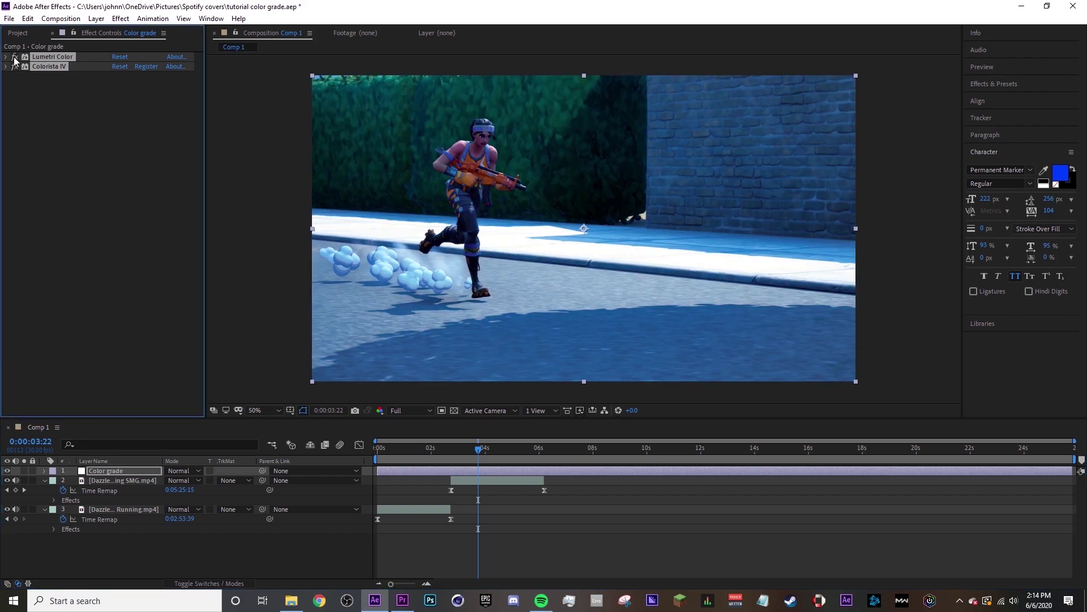
left_click_drag(474, 447, 386, 450)
left_click(428, 490)
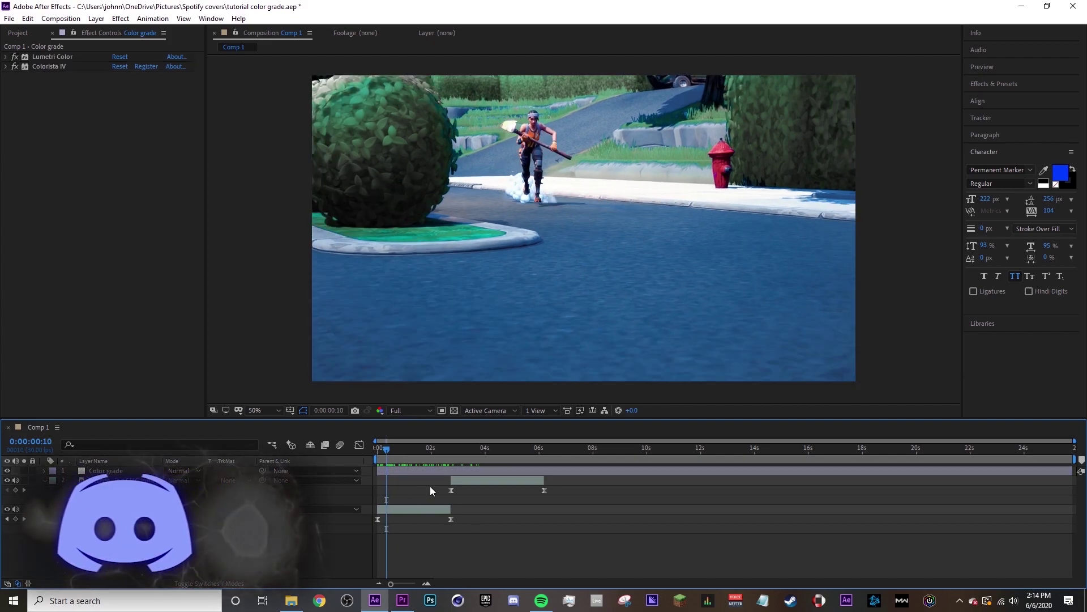
Expand Colorista IV on the Color grade layer, widen the effect controls, and review its 3-Way, hue and saturation, and curve settings.
left_click(5, 56)
left_click(5, 57)
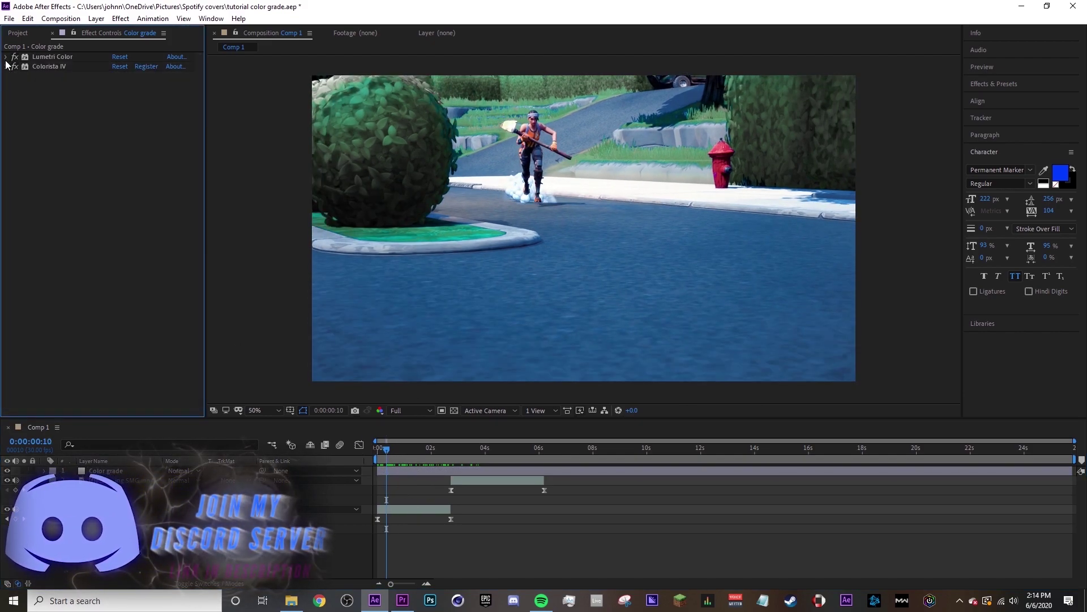
left_click(5, 66)
scroll(25, 71, "down", 1)
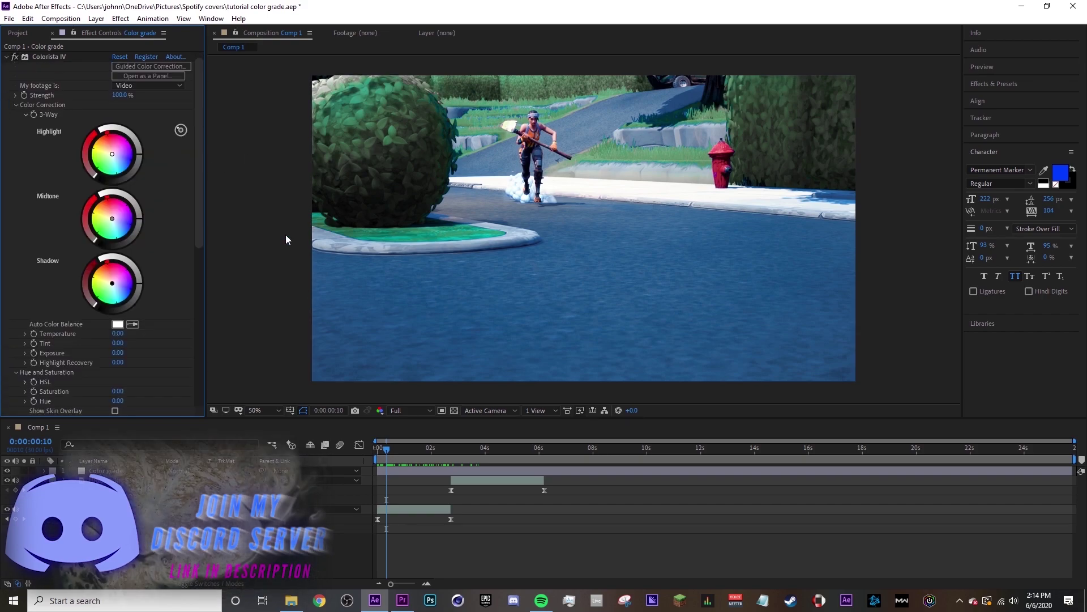
left_click_drag(196, 218, 395, 271)
scroll(233, 303, "up", 2)
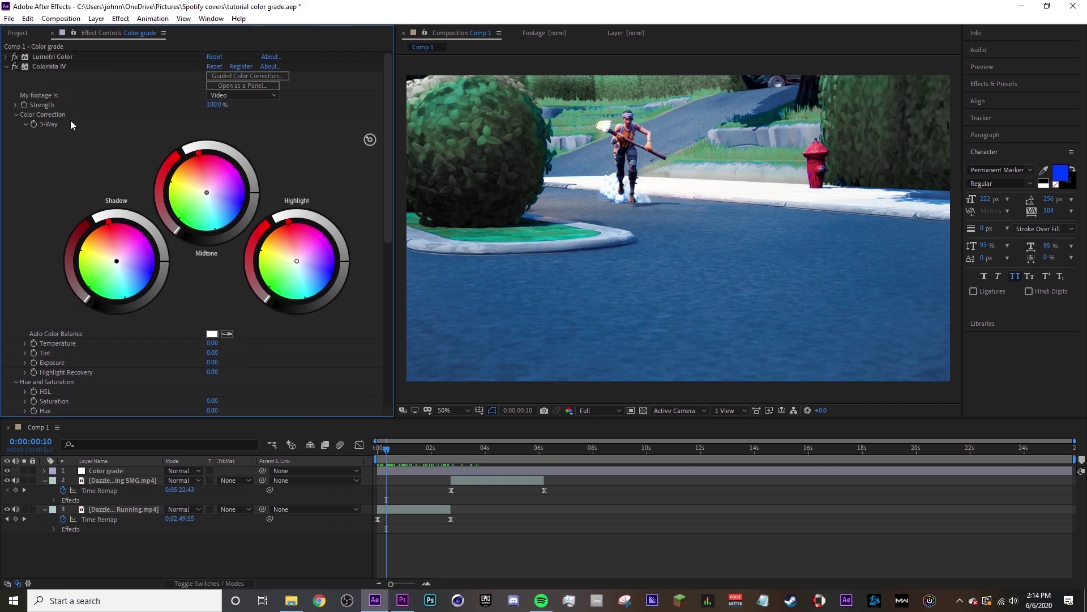
scroll(35, 339, "down", 3)
scroll(31, 245, "up", 3)
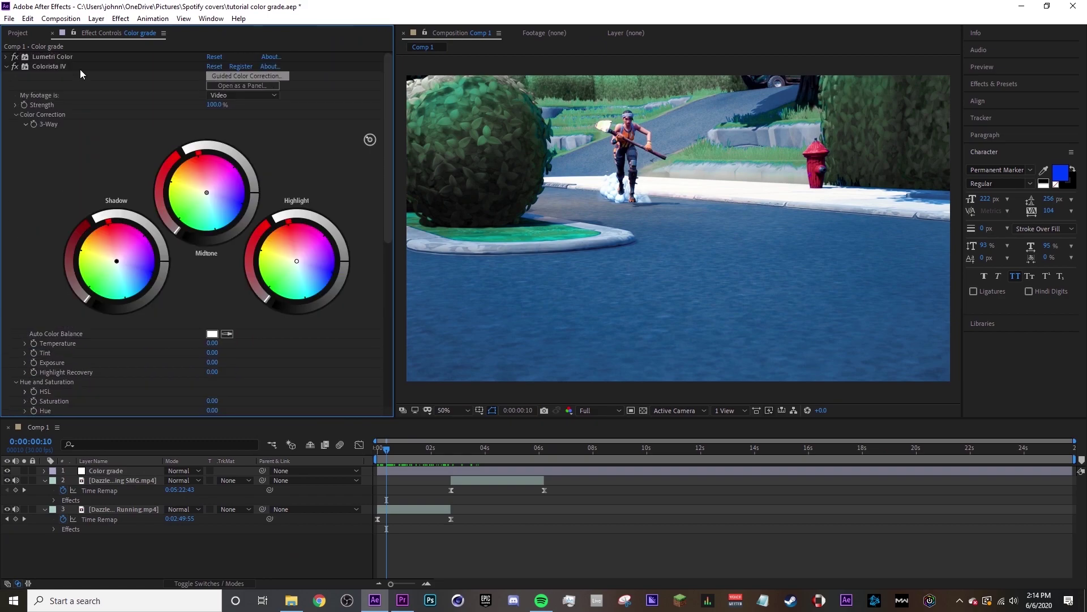
scroll(134, 329, "down", 3)
scroll(76, 281, "down", 2)
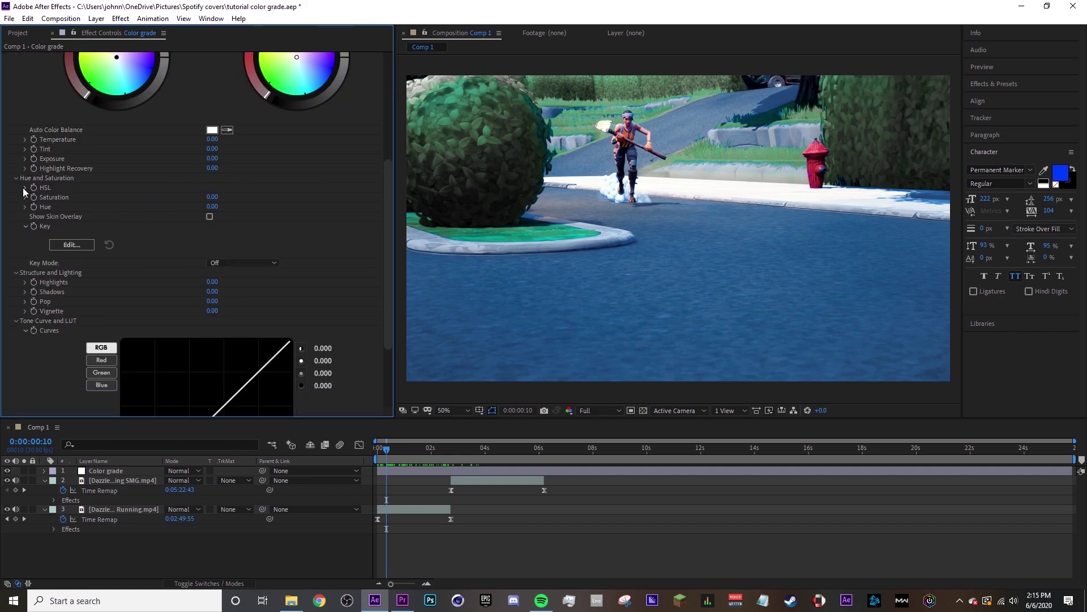
Shift green in Colorista IV's HSL wheel to -76.9% saturation and +9.0% hue, then collapse the HSL settings and the effect.
left_click(23, 187)
left_click_drag(129, 299, 118, 304)
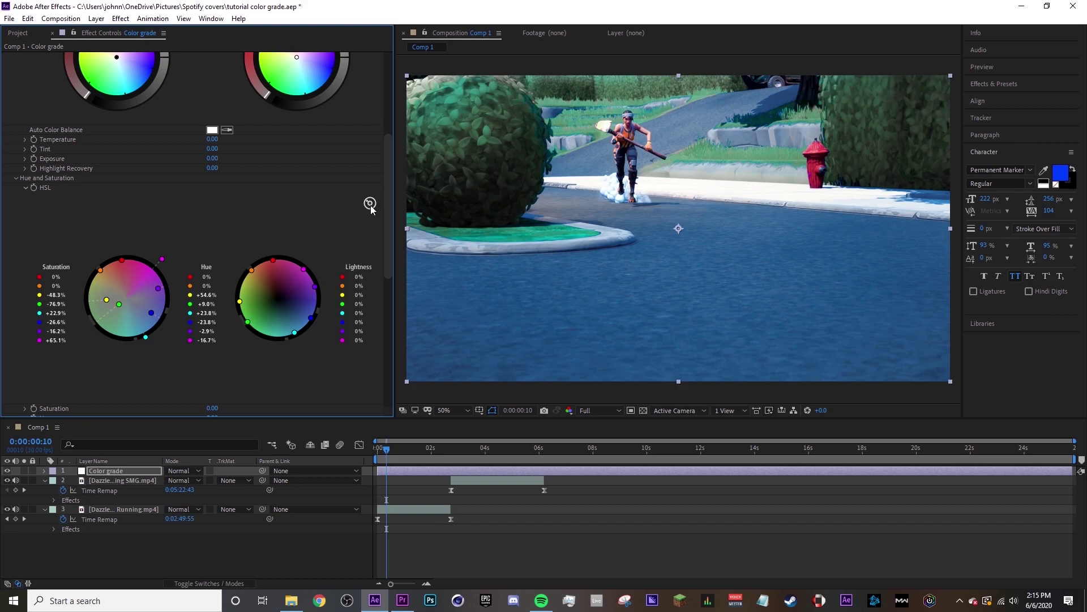
scroll(369, 204, "up", 1)
left_click(25, 201)
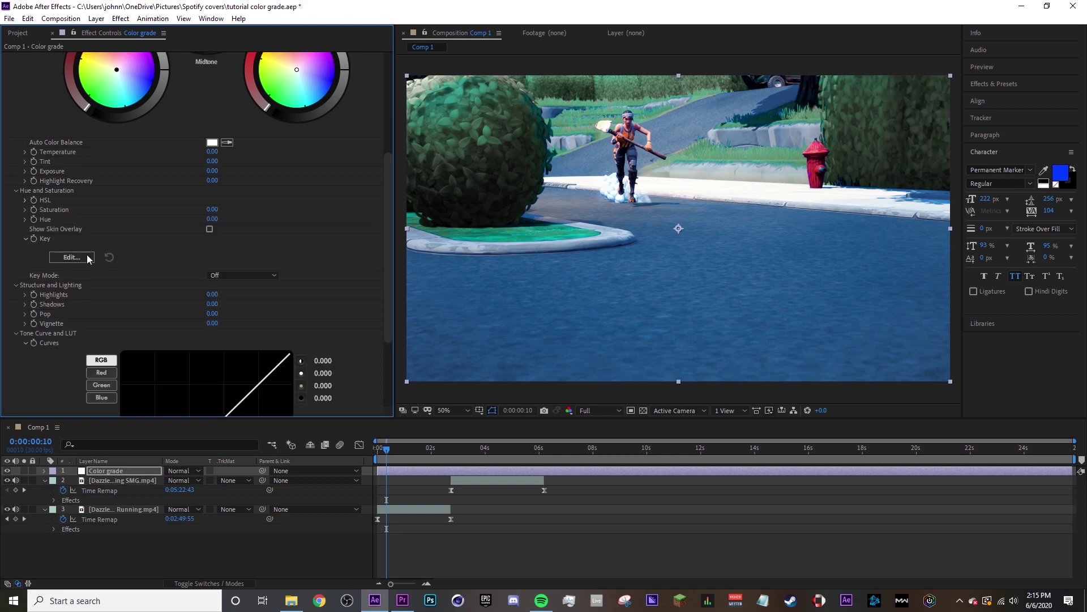
scroll(94, 291, "up", 15)
left_click(6, 67)
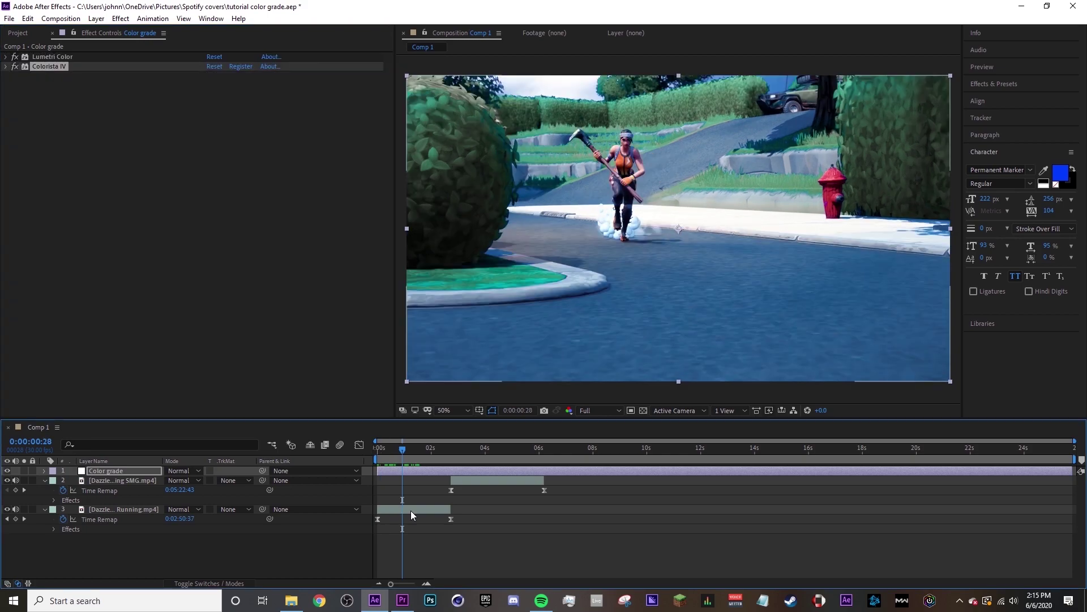
Place a duplicate of the Pickaxe Running clip above the Color grade layer to compare the ungraded footage, and delete the duplicate.
left_click(412, 510)
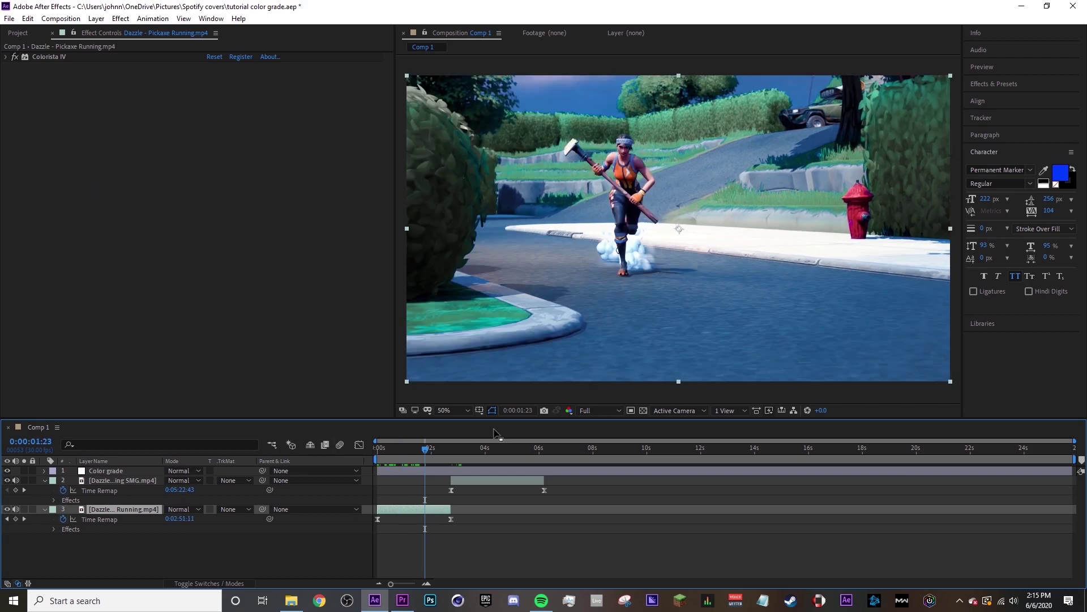
left_click_drag(114, 508, 115, 470)
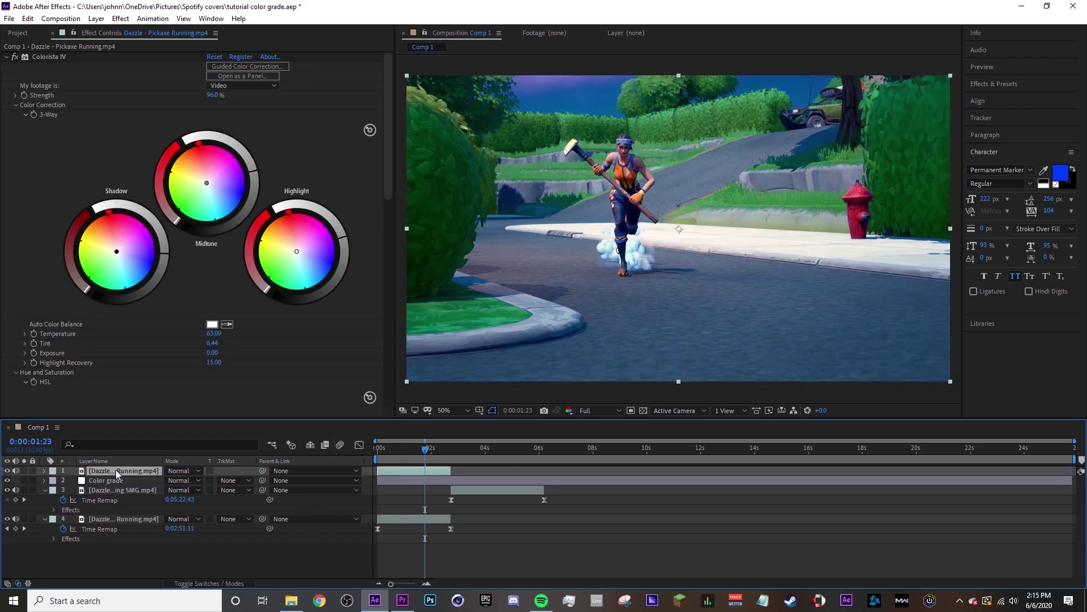
left_click(7, 479)
key("F4")
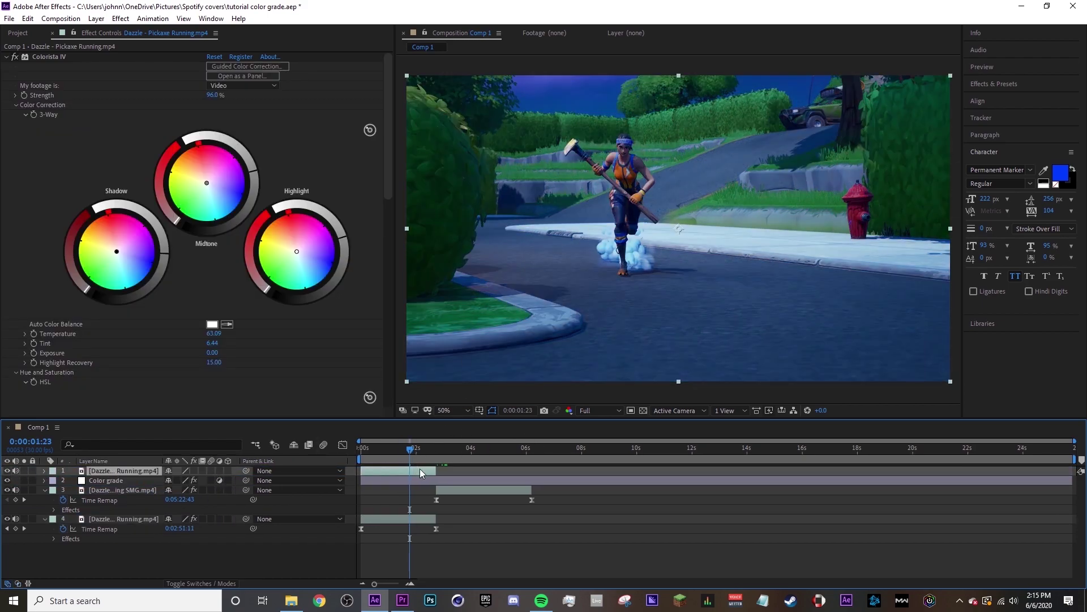
key("Delete")
Scrub from the first clip to 0:00:03:17 in the second clip to review the finished grade.
mouse_move(409, 446)
left_mouse_down()
mouse_move(451, 448)
mouse_move(407, 455)
left_mouse_up()
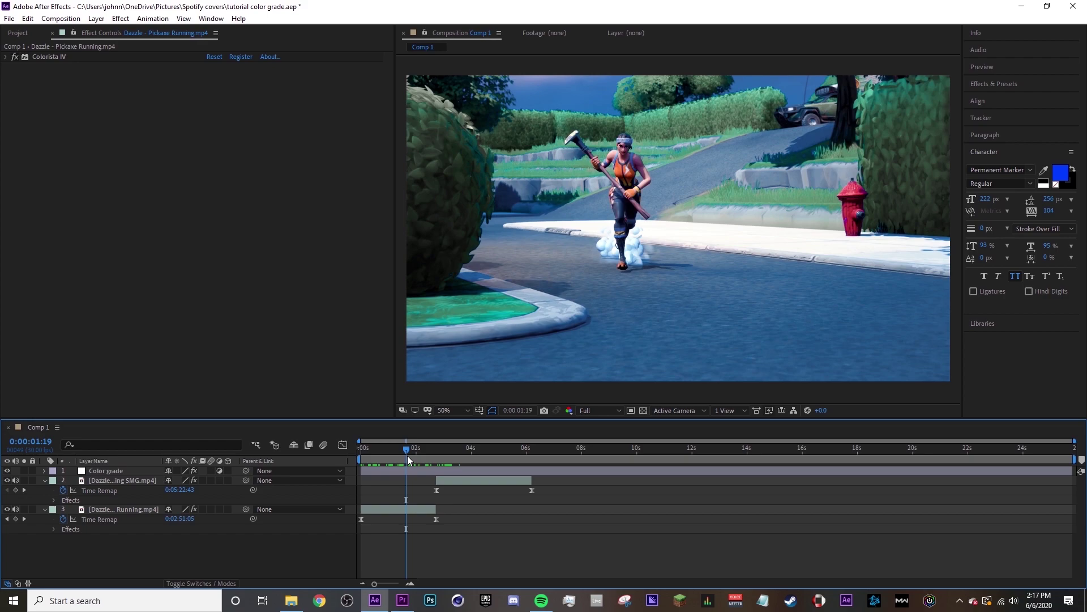
left_click_drag(408, 456, 464, 522)
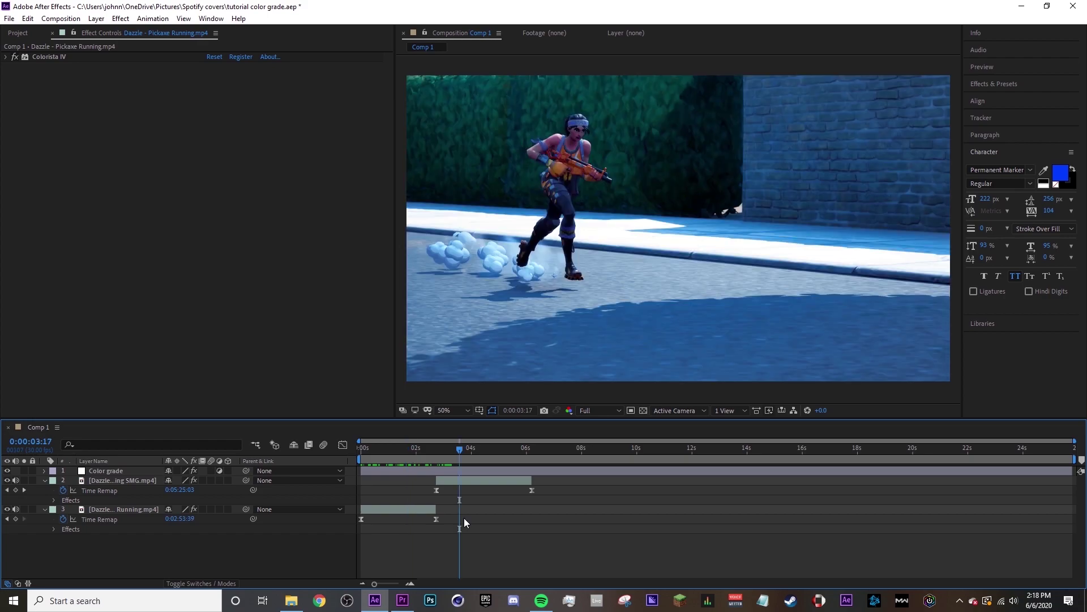